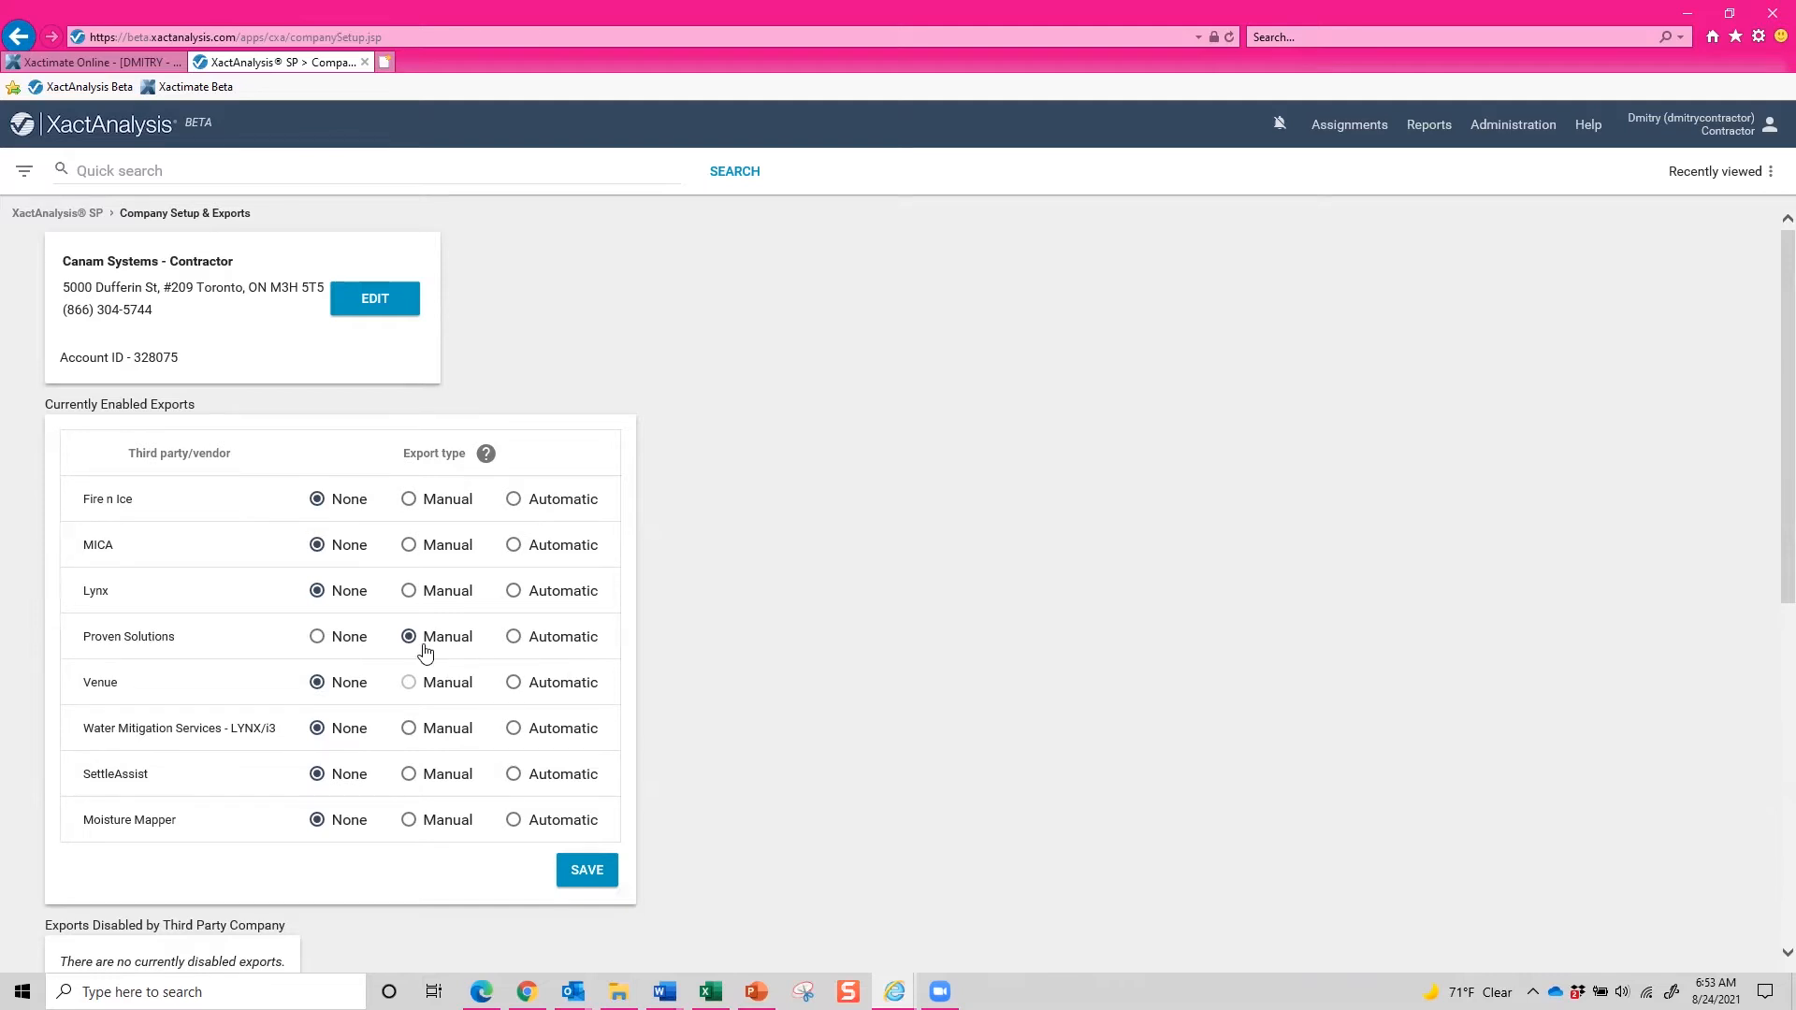
click(20, 37)
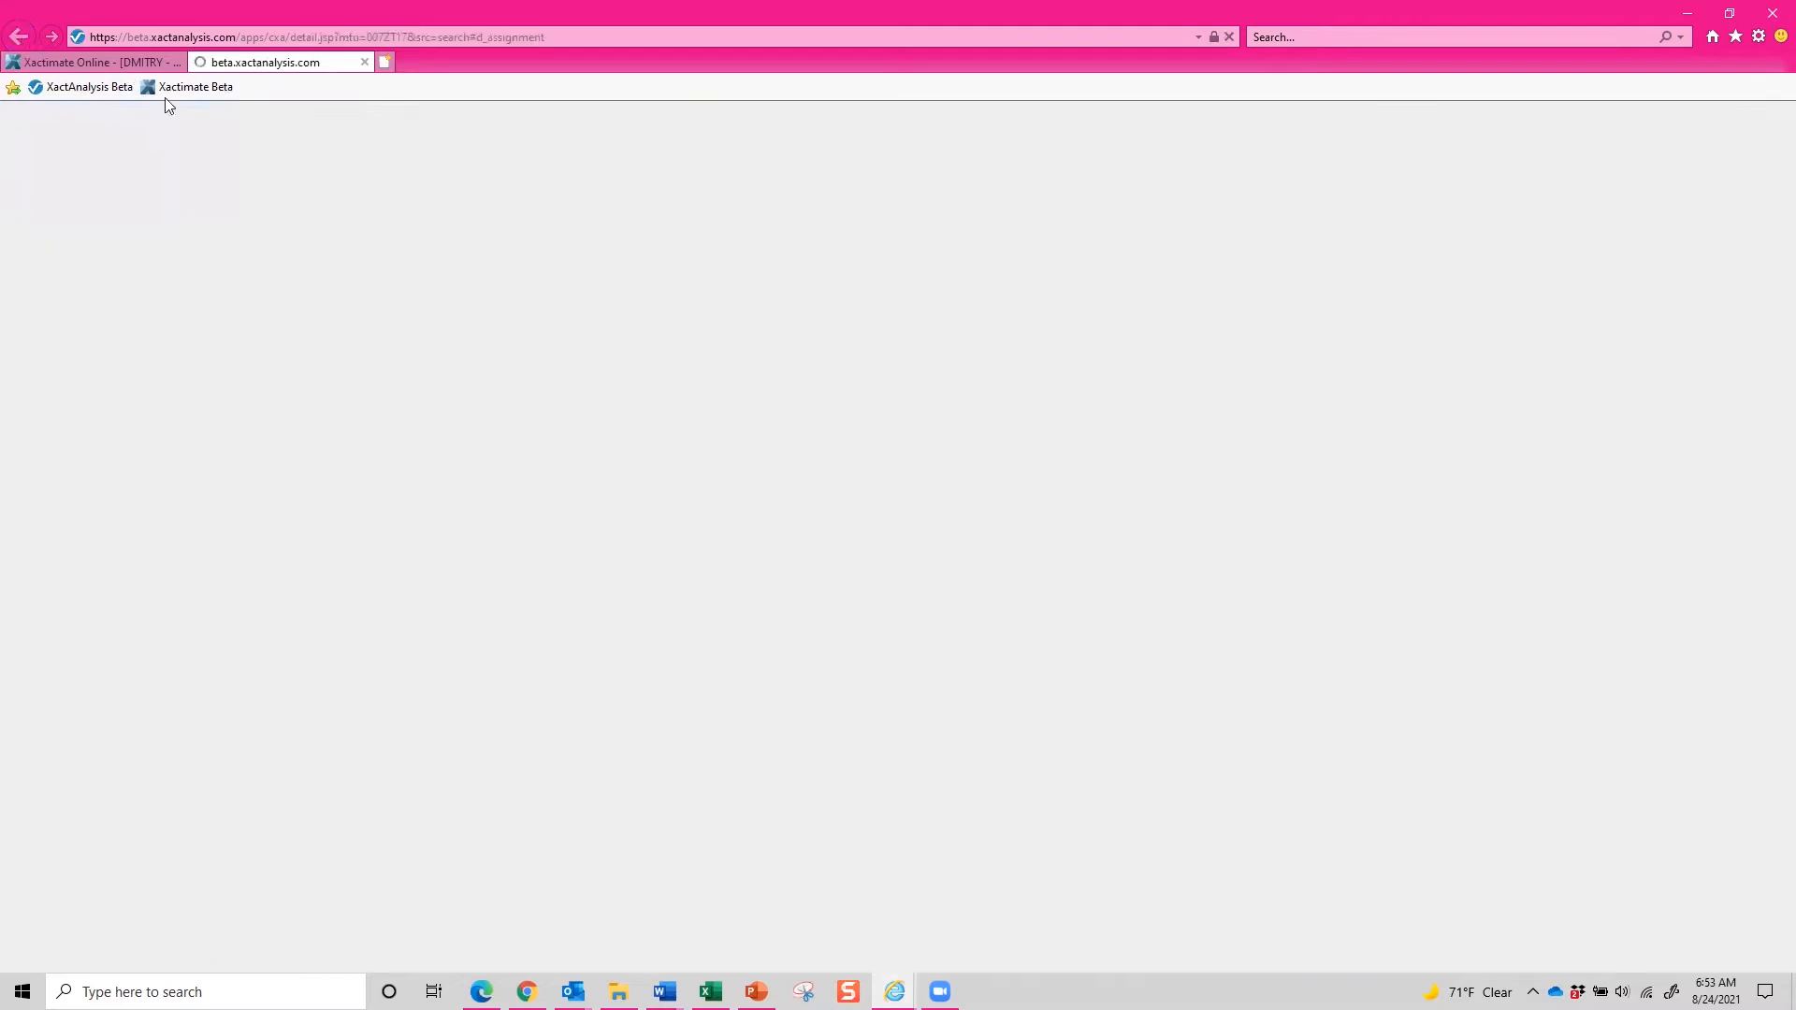
click(464, 378)
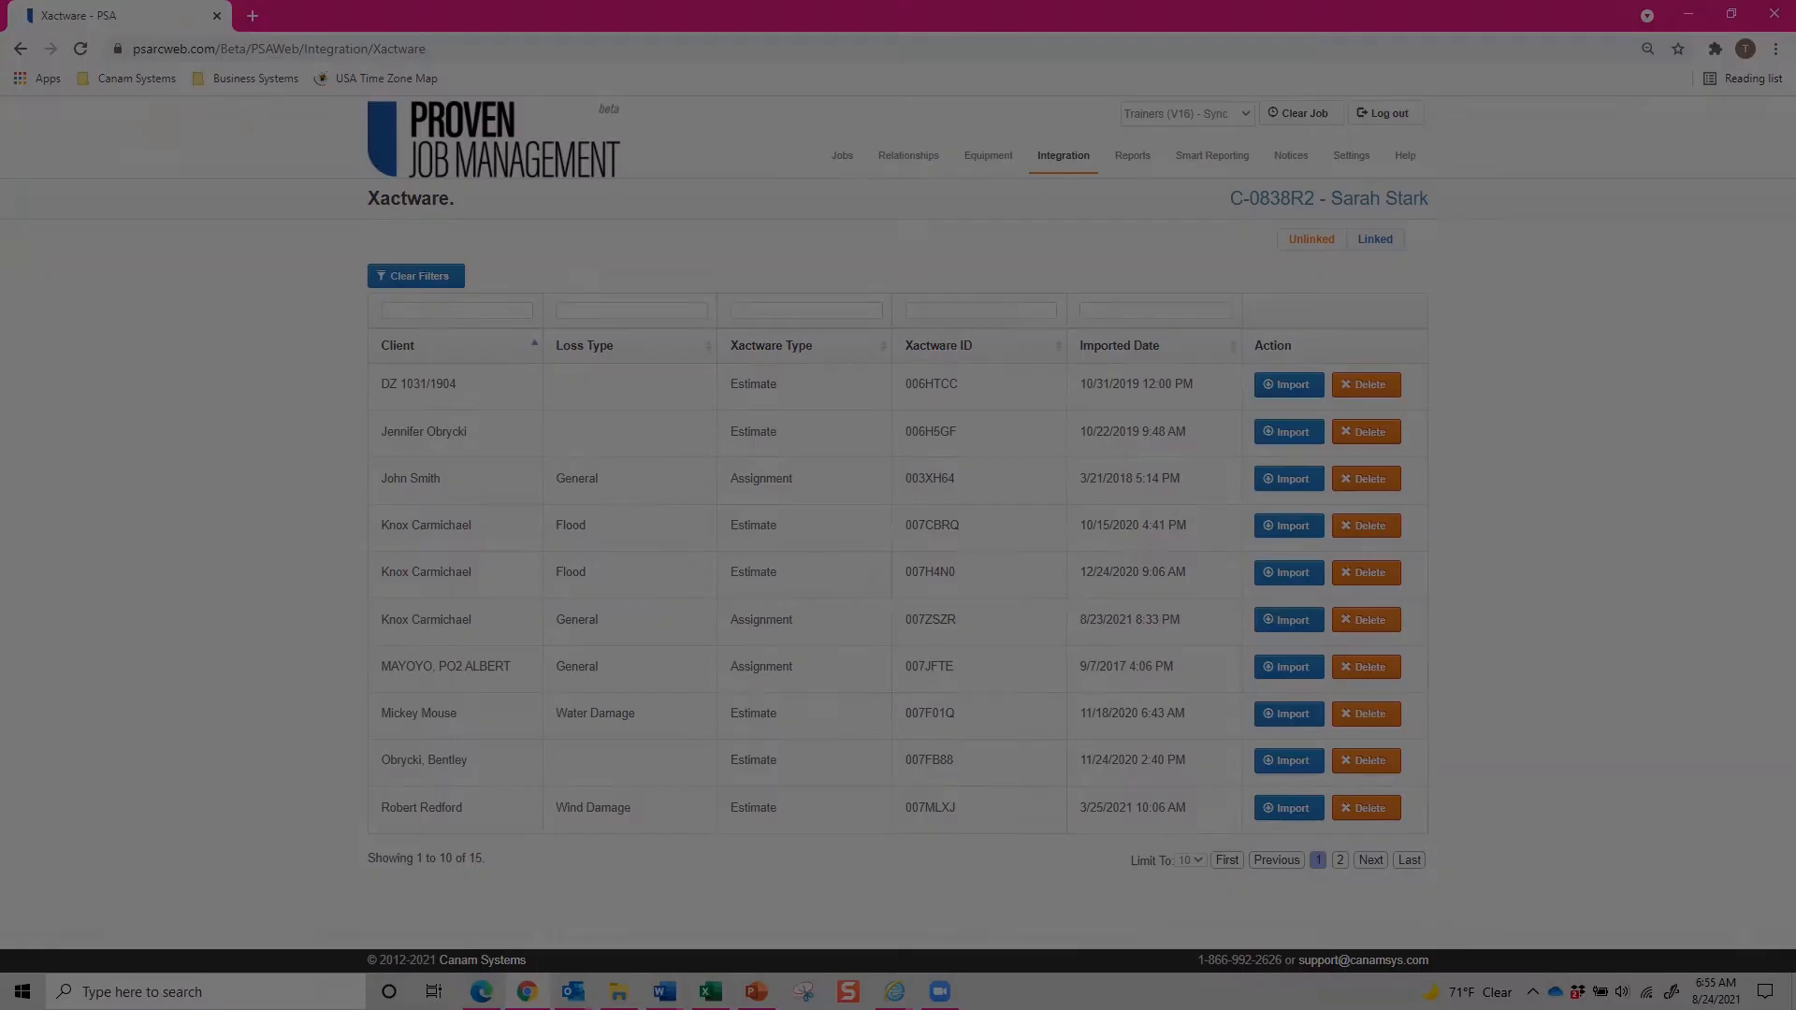
Filter the unlinked Xactware list by the client's first name and open the import for the assignment.
click(475, 308)
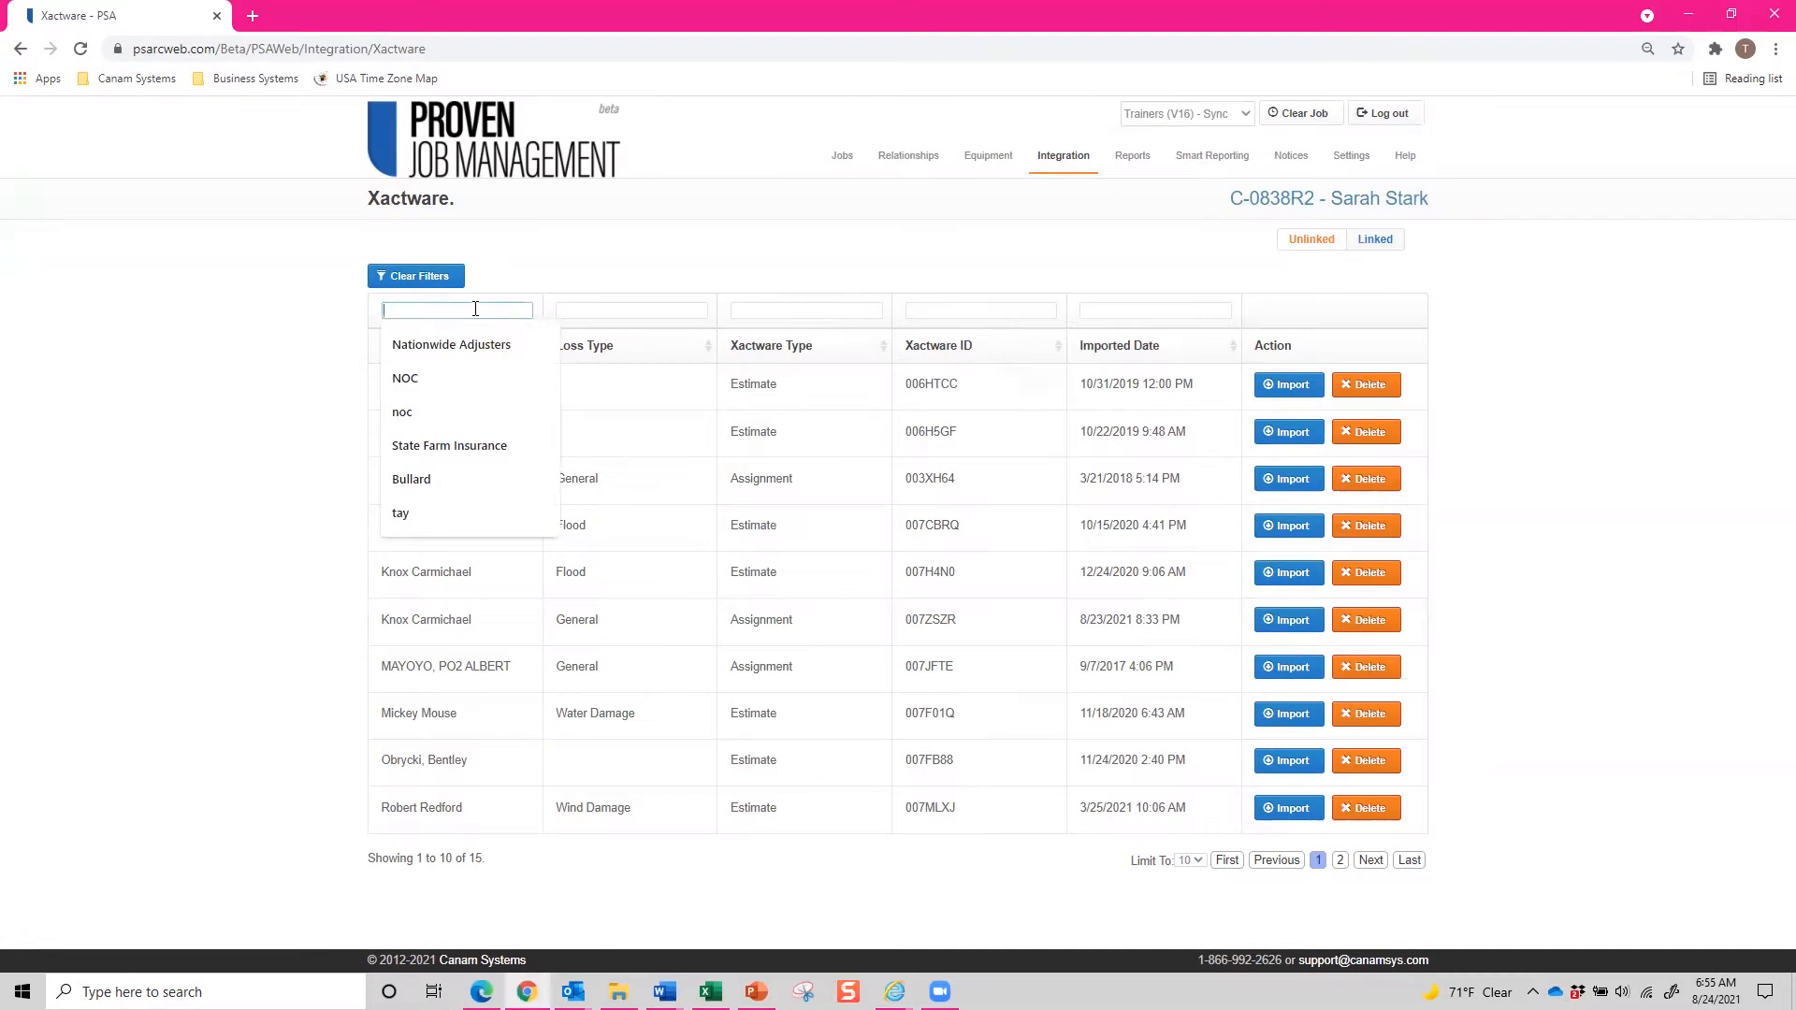
text(Sarah)
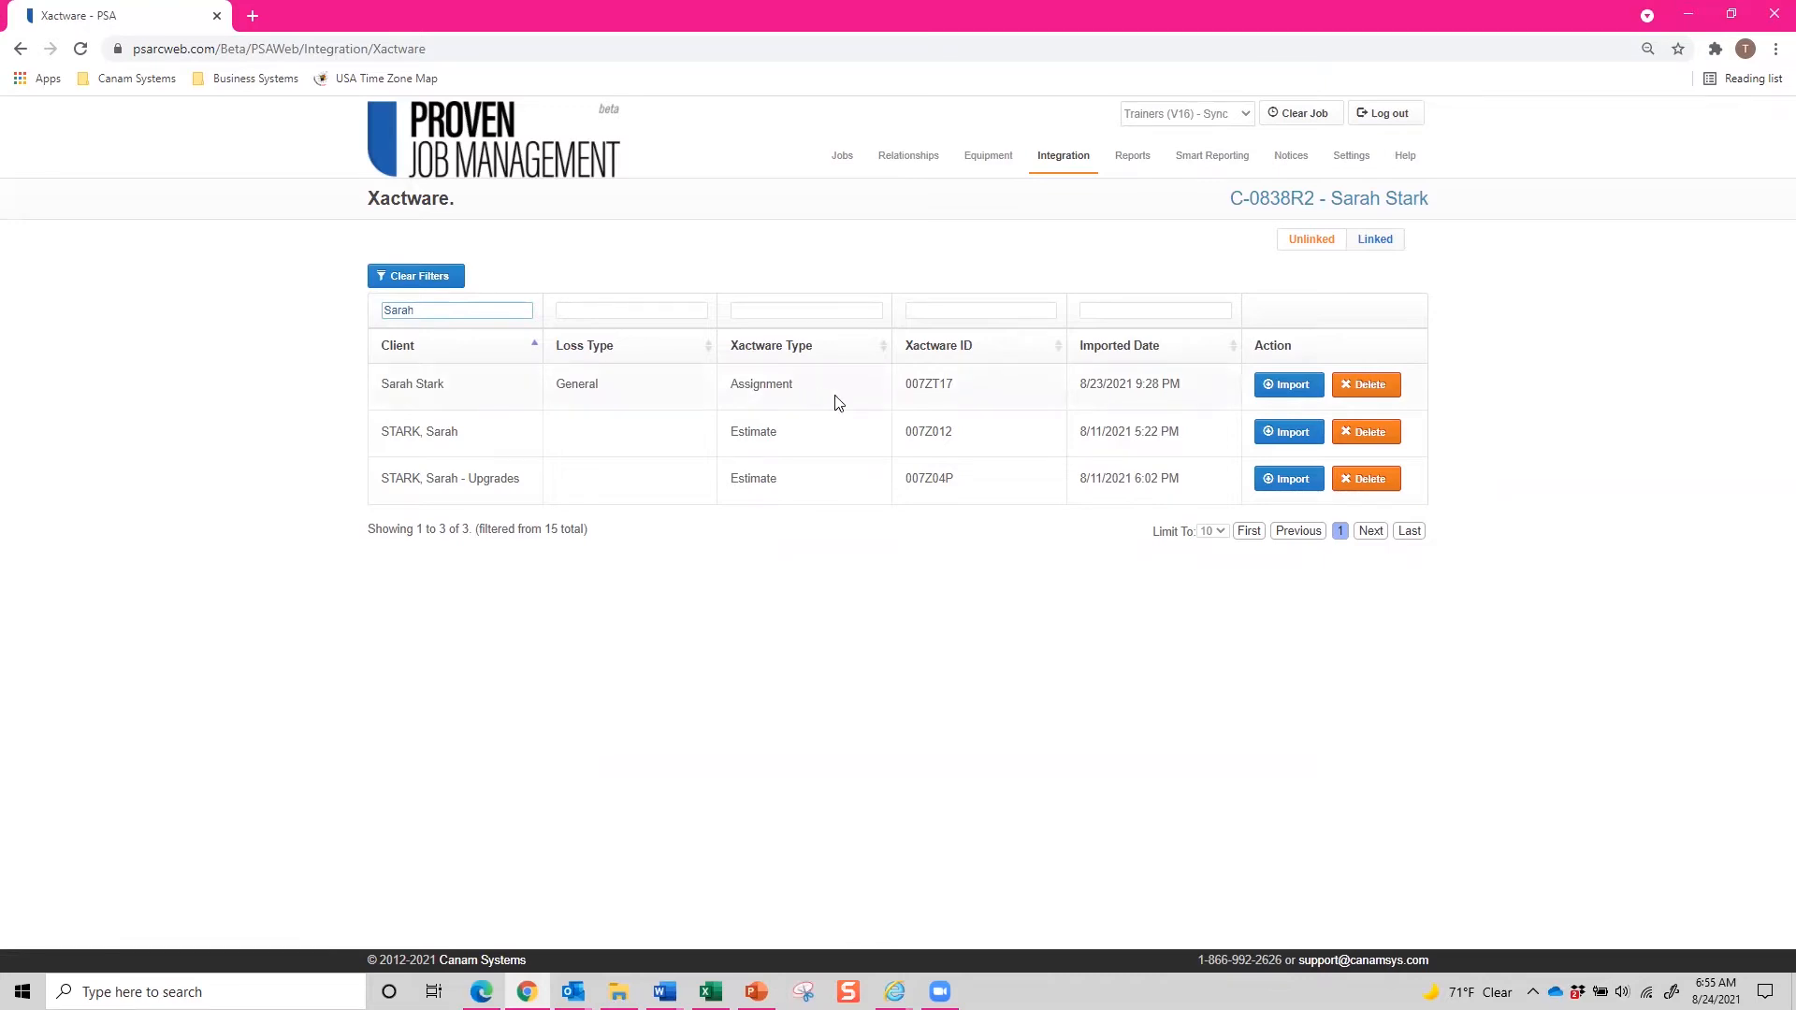
click(1273, 395)
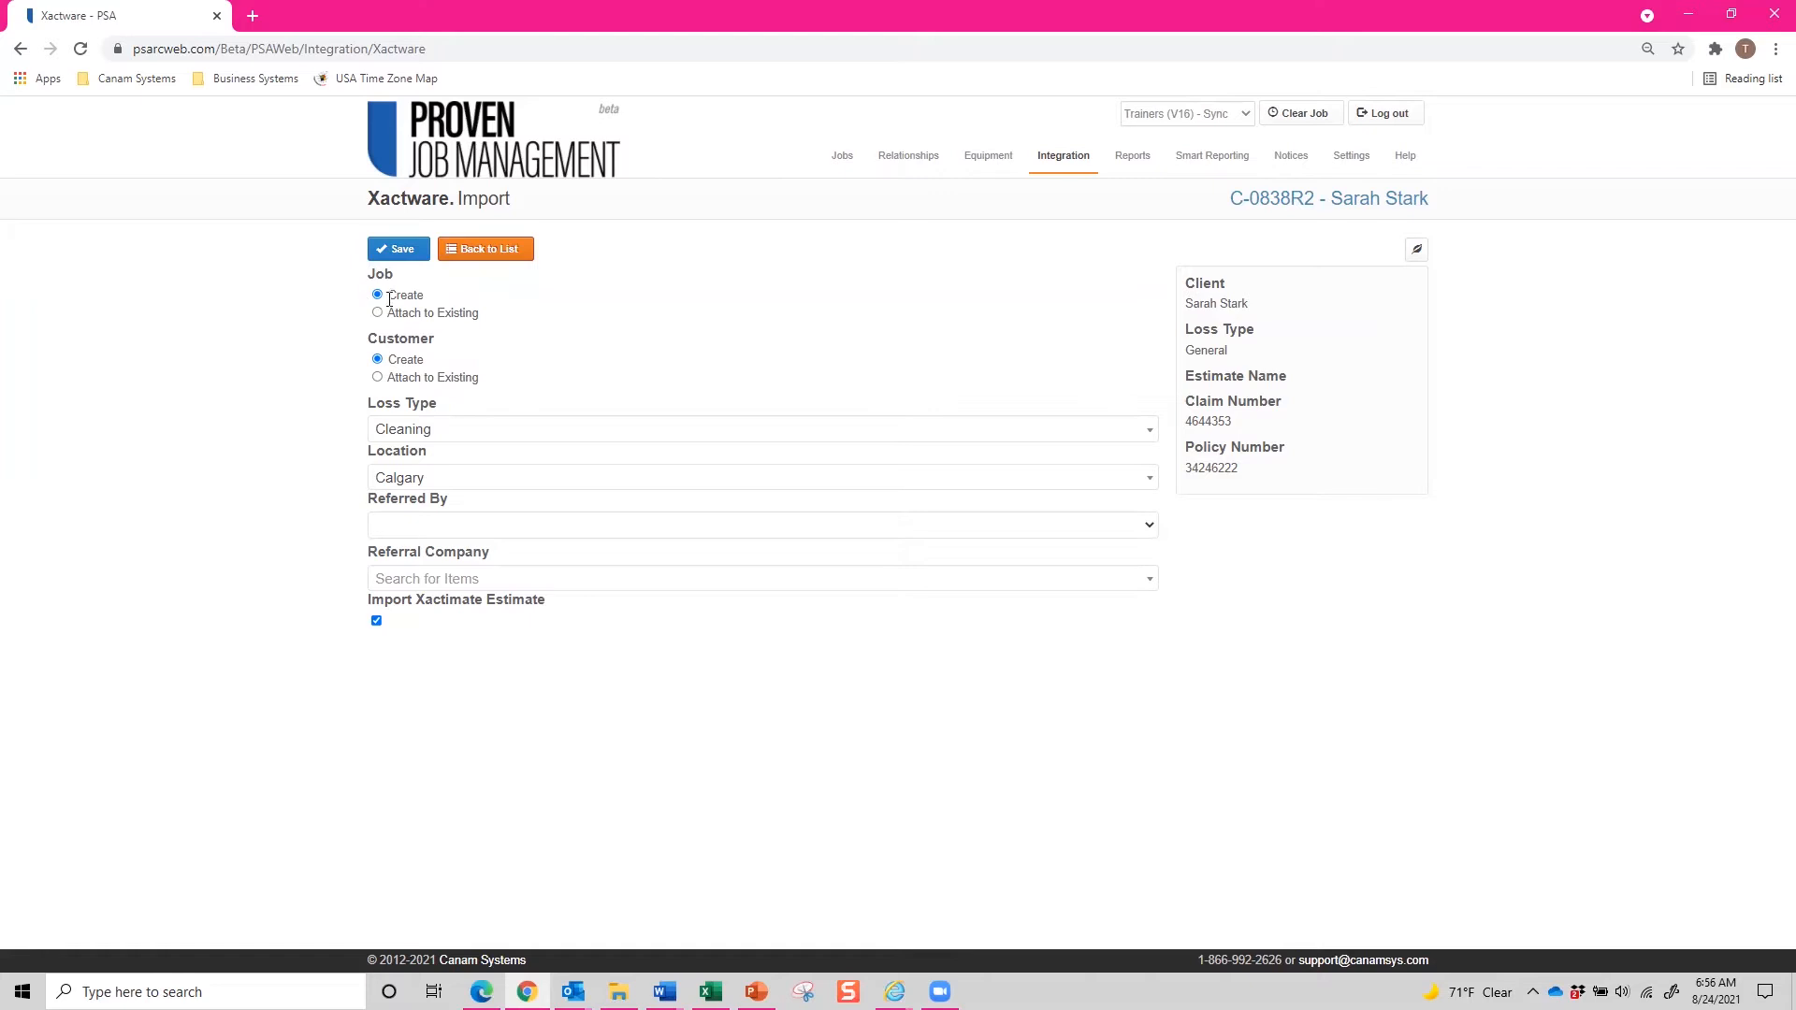
Choose to attach the import to an existing job and pick the job matching the client's name.
click(377, 313)
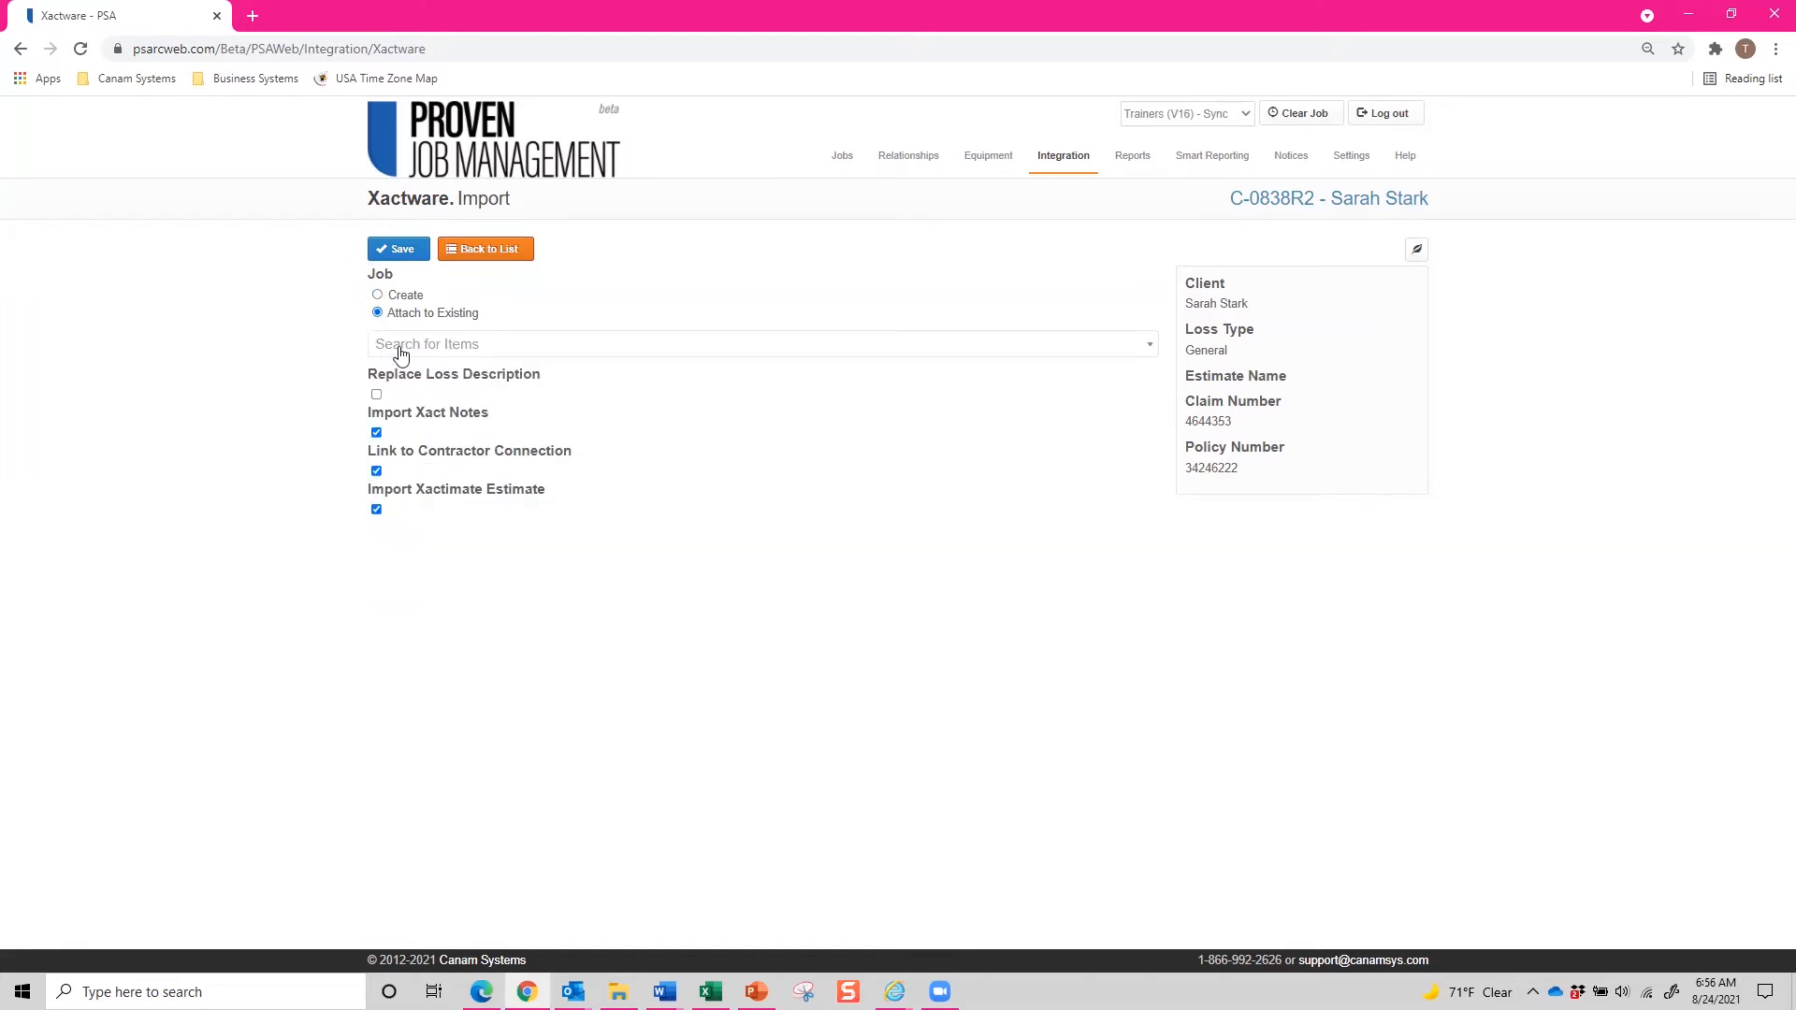
click(400, 348)
text(Sarah)
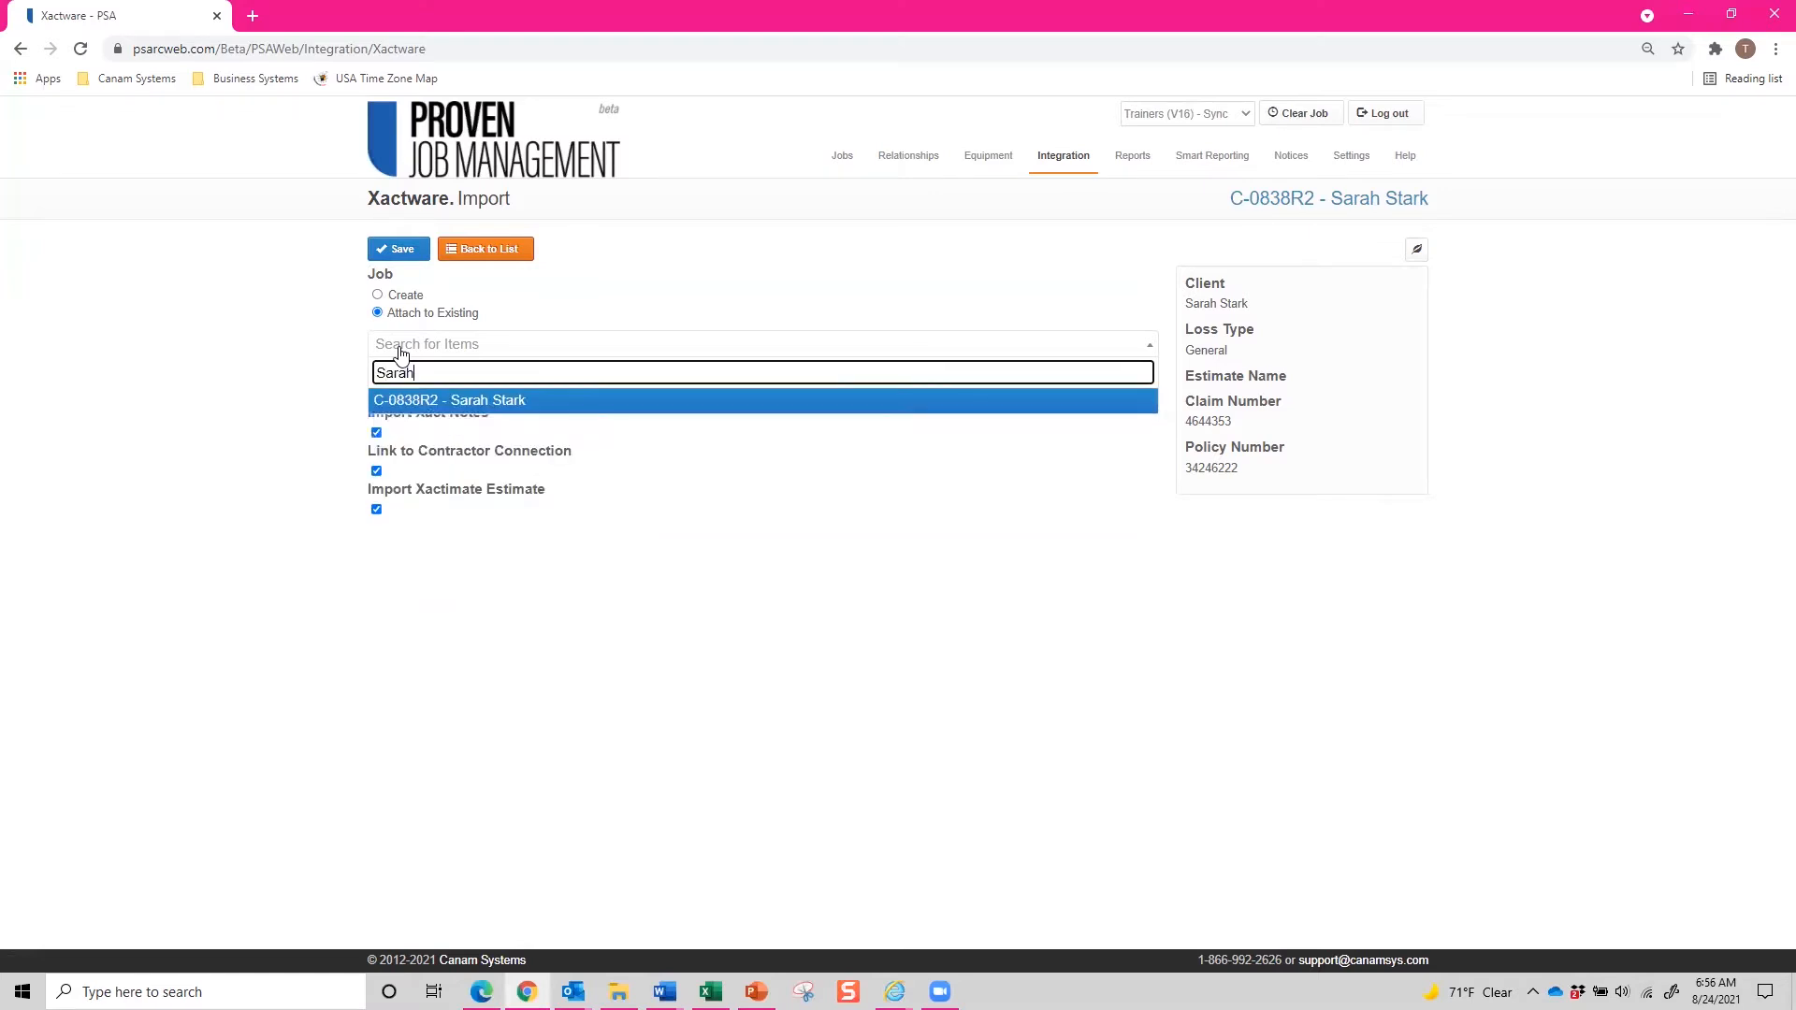
click(450, 400)
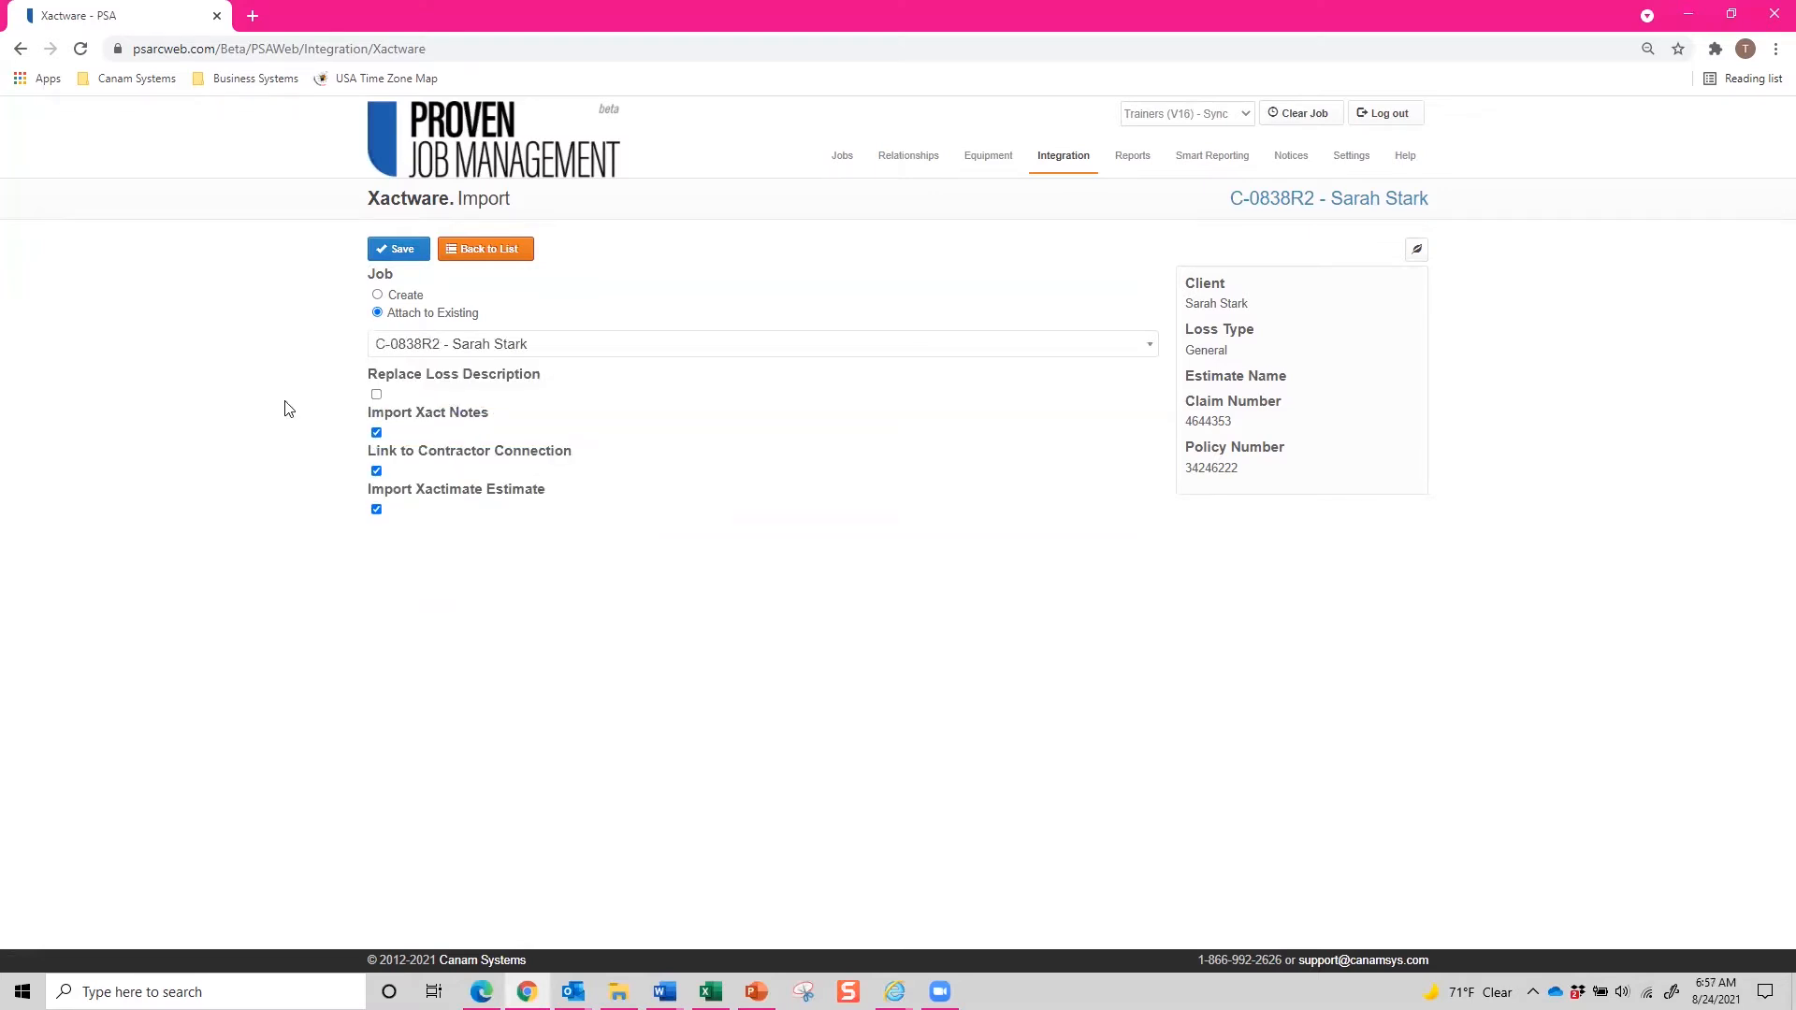
Tick Replace Loss Description, toggle Import Xactimate Estimate, and save the import.
click(376, 397)
click(376, 510)
click(393, 257)
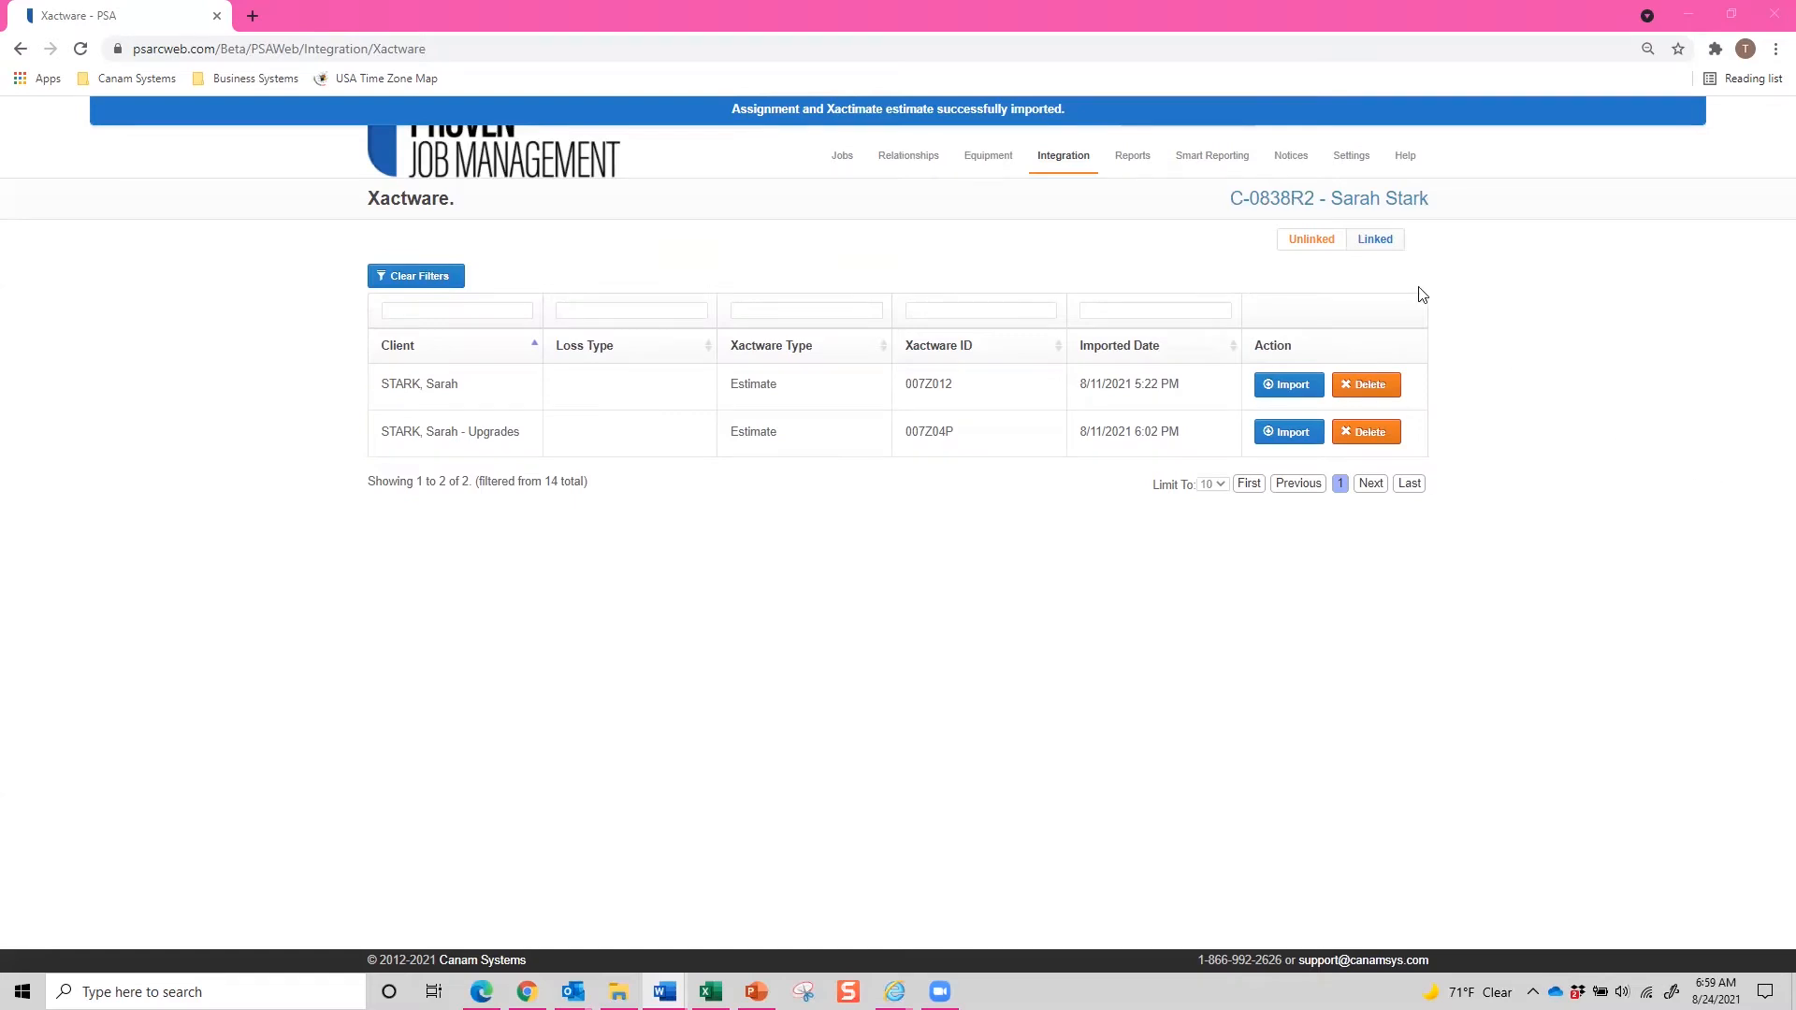
Filter the linked Xactware list by the client's first name and open the linked job for editing.
click(1375, 240)
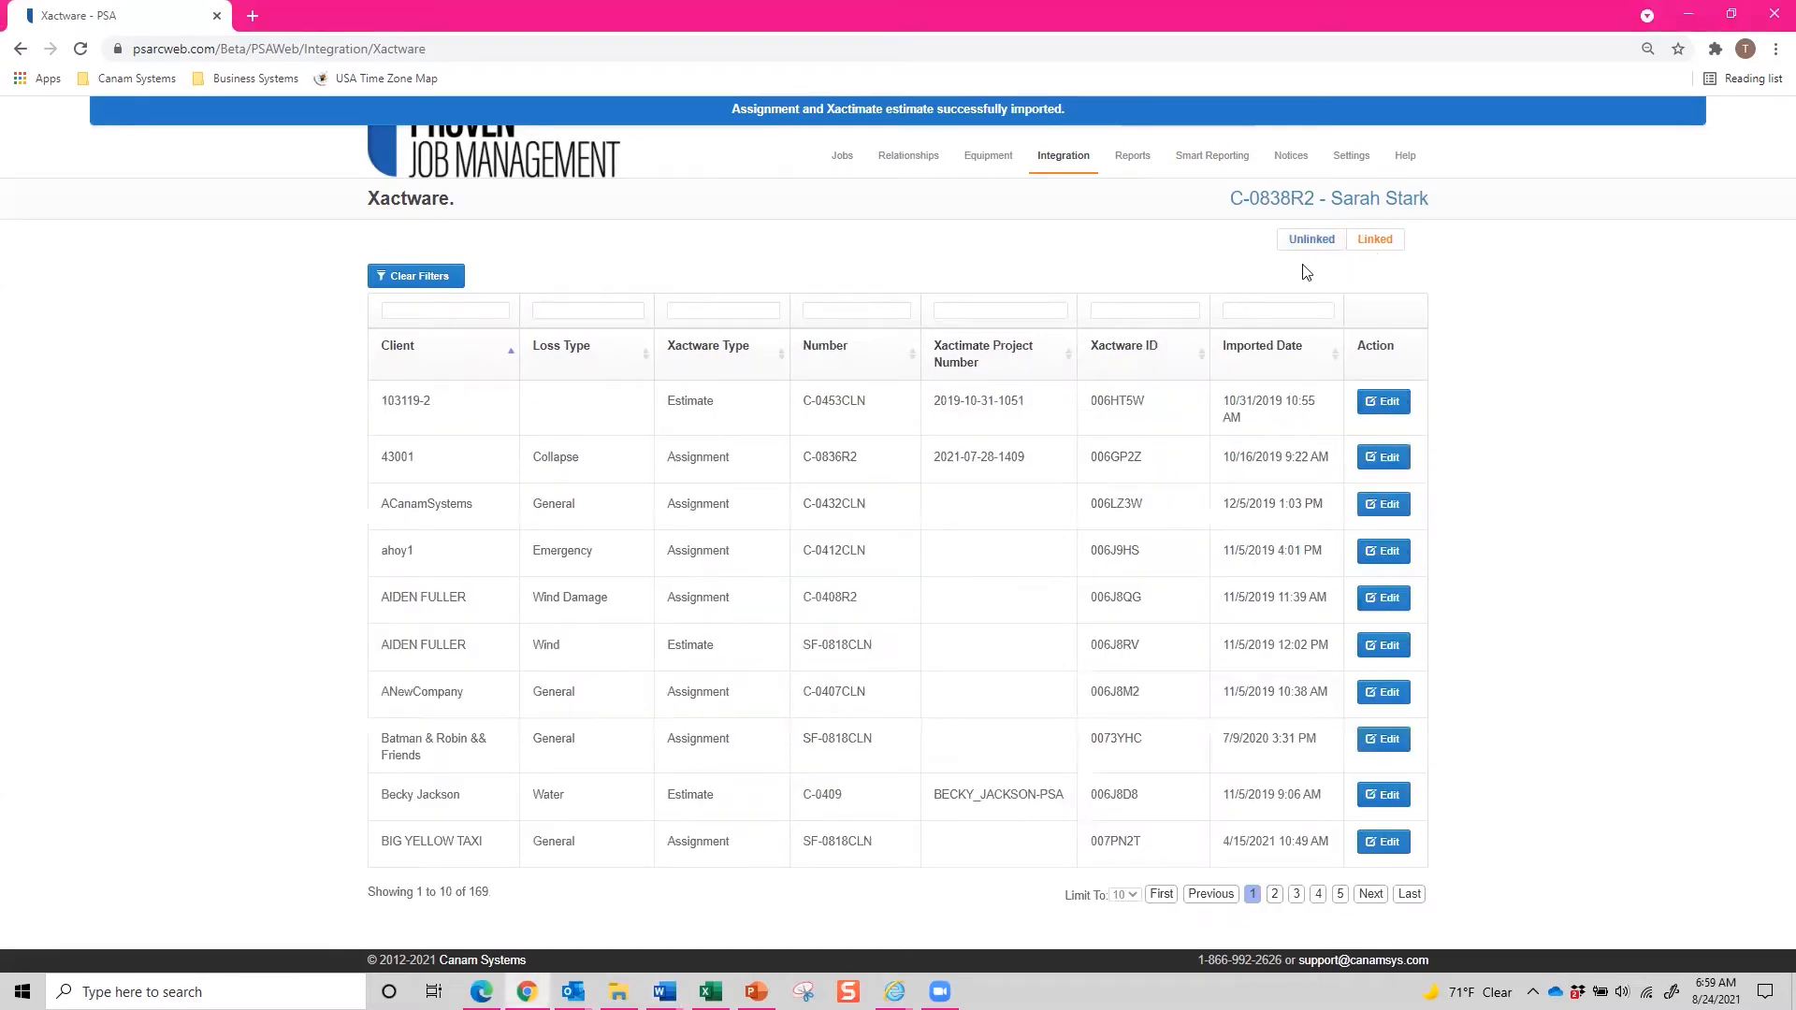
click(501, 310)
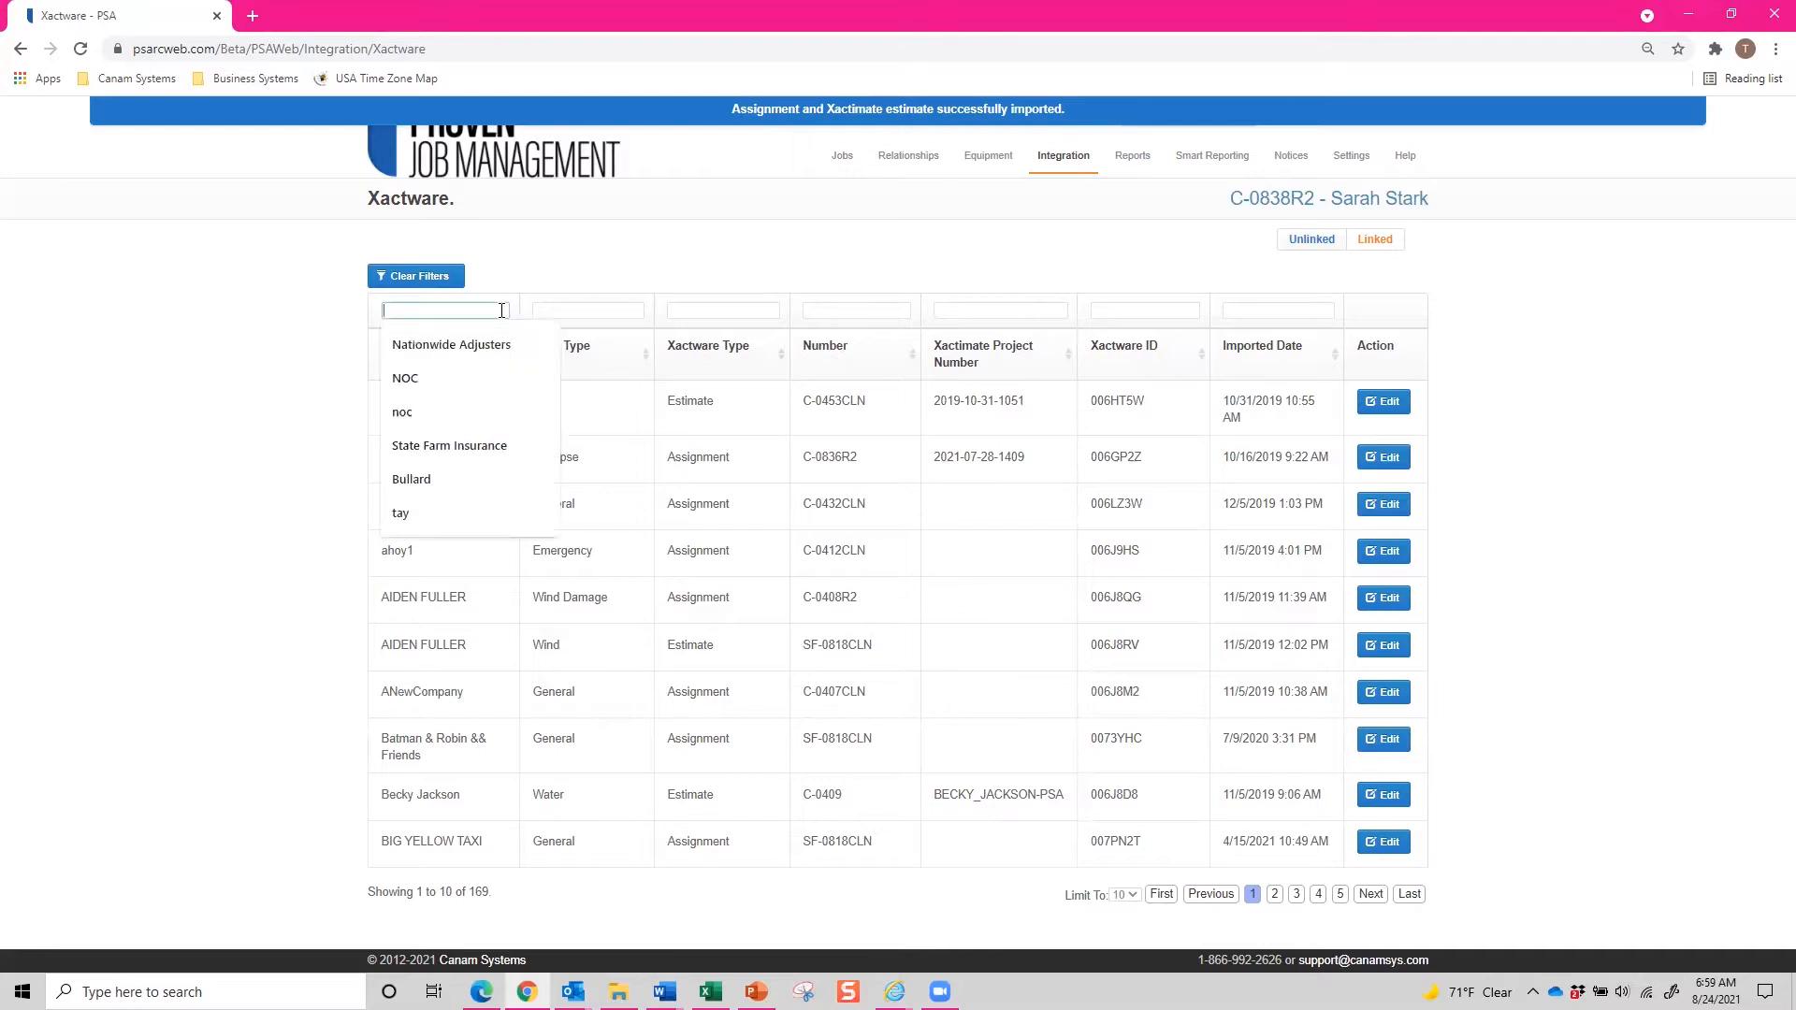
text(Sarah)
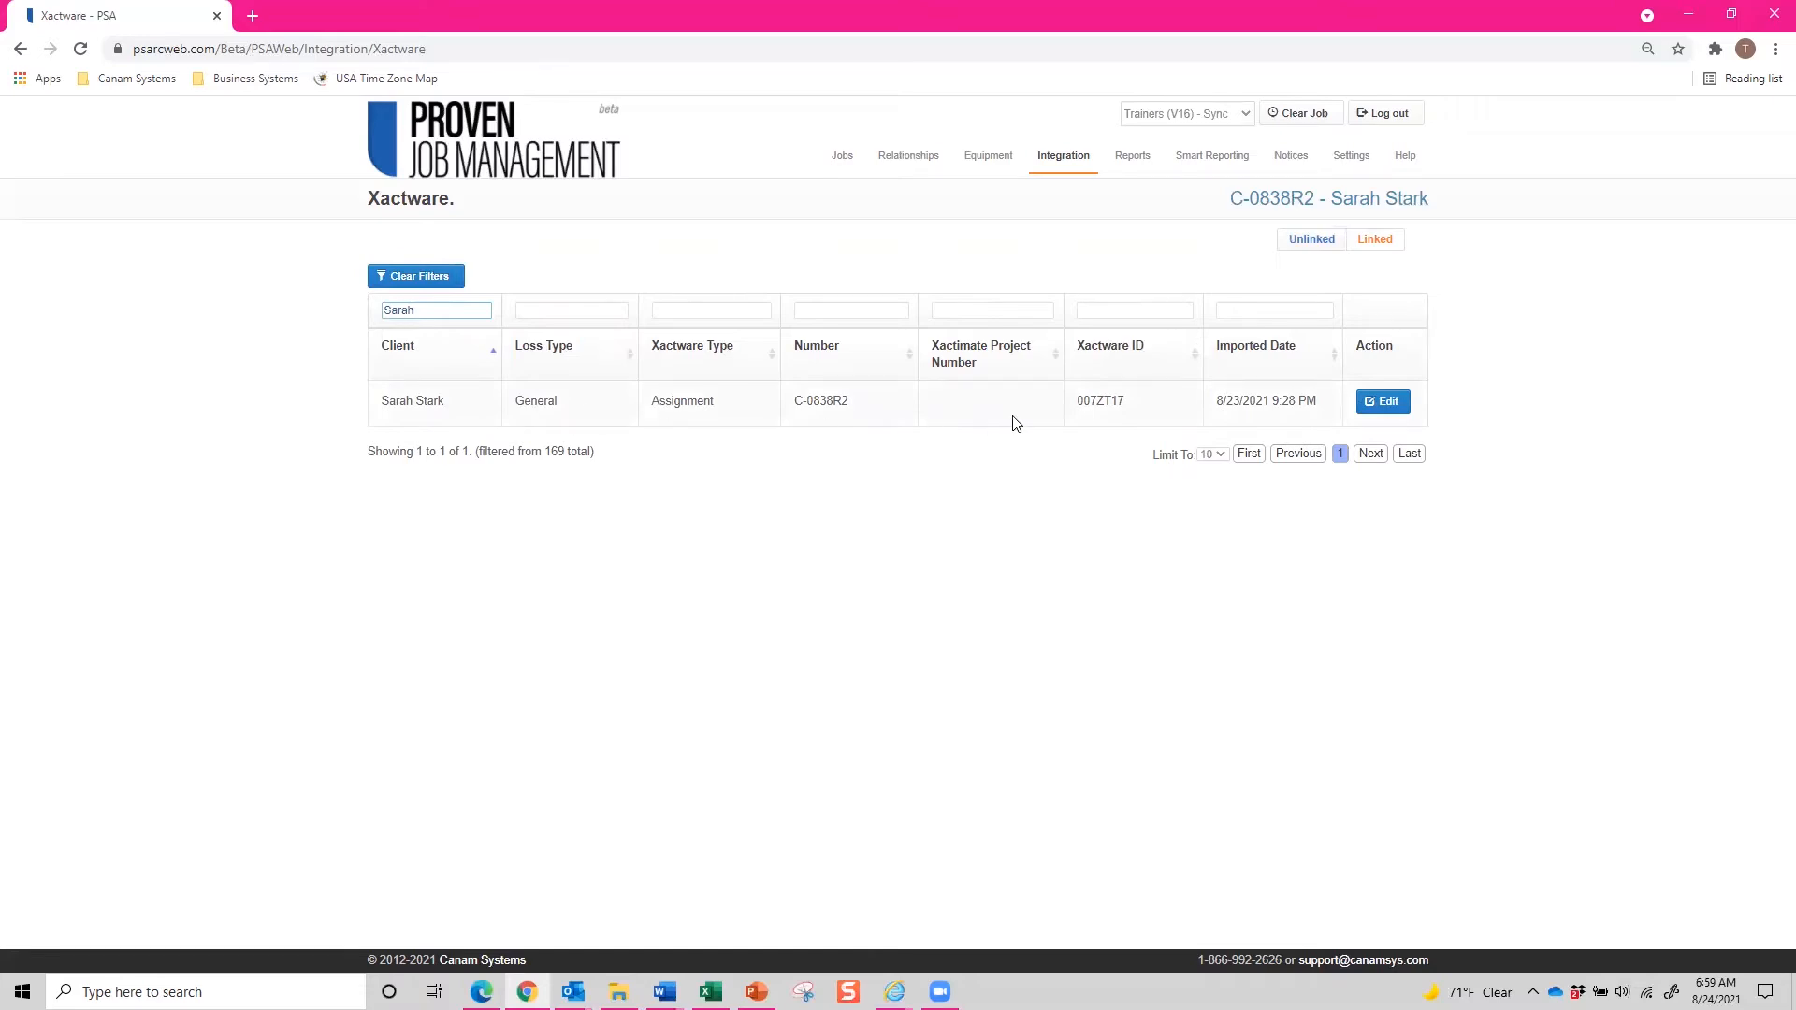
click(1385, 402)
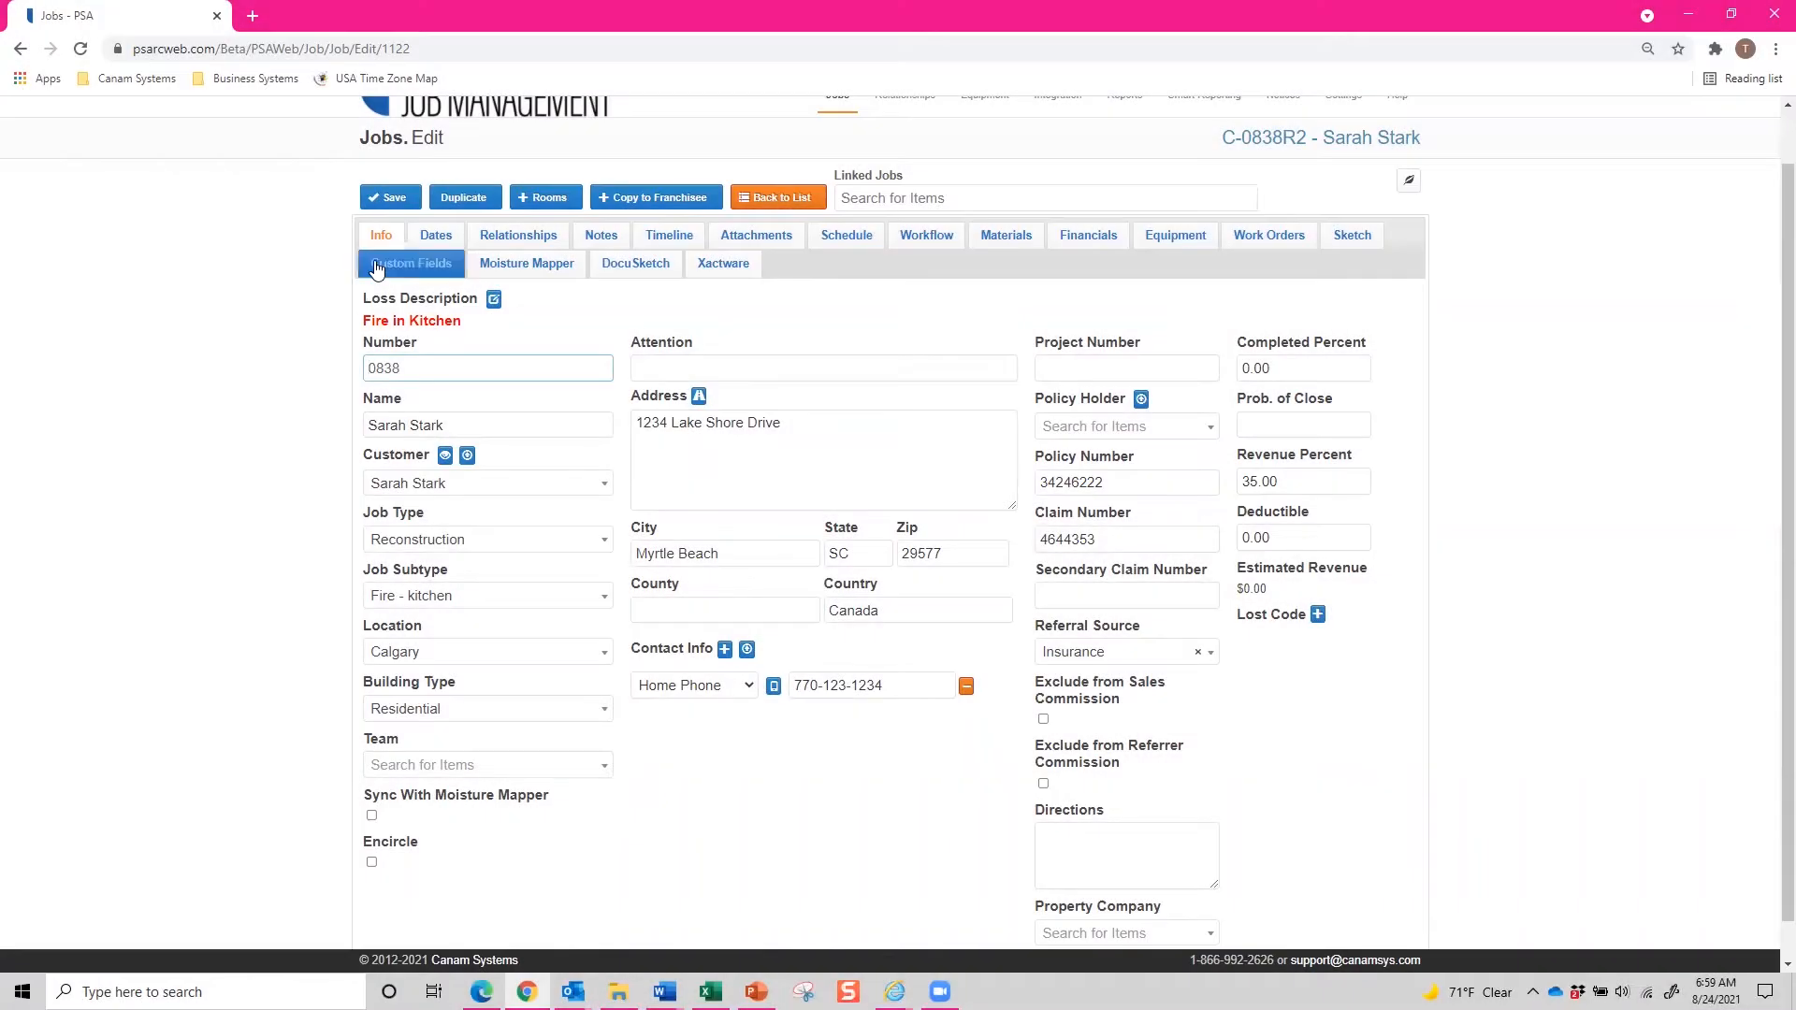
Open the job's Xactware tab and star the linked XactAnalysis assignment.
scroll(325, 509, down, 1)
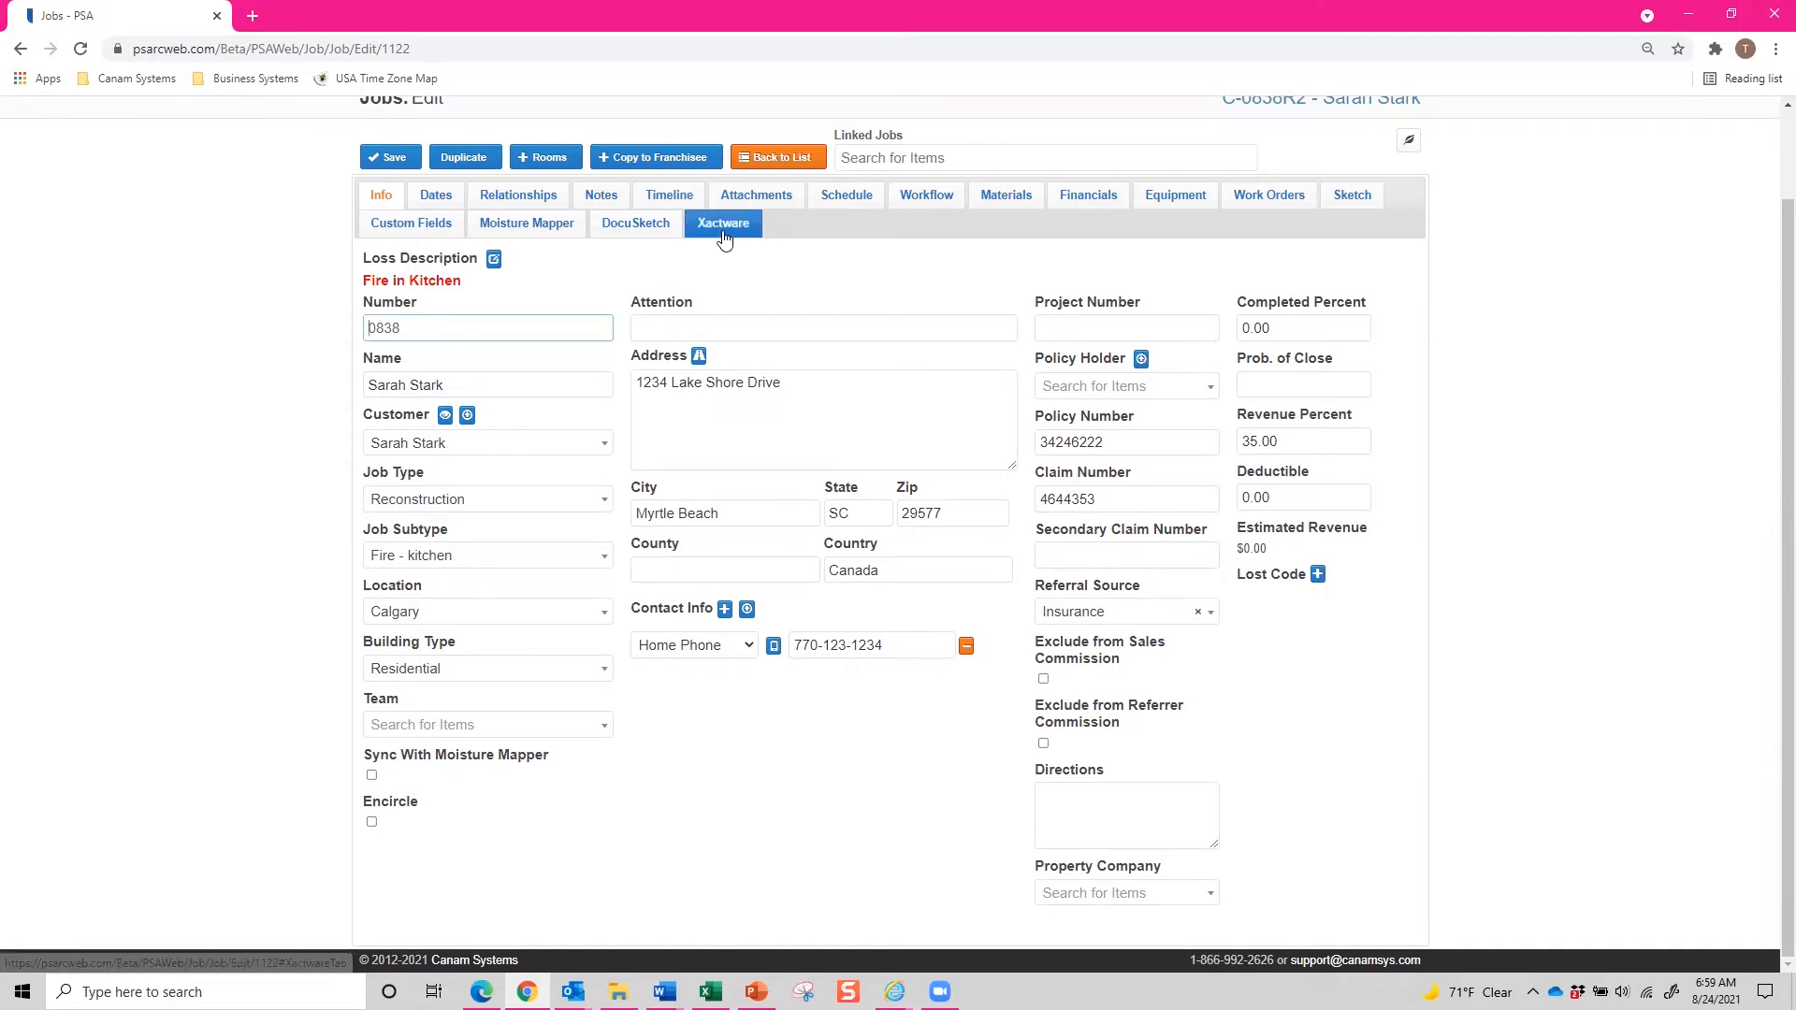
scroll(731, 297, up, 1)
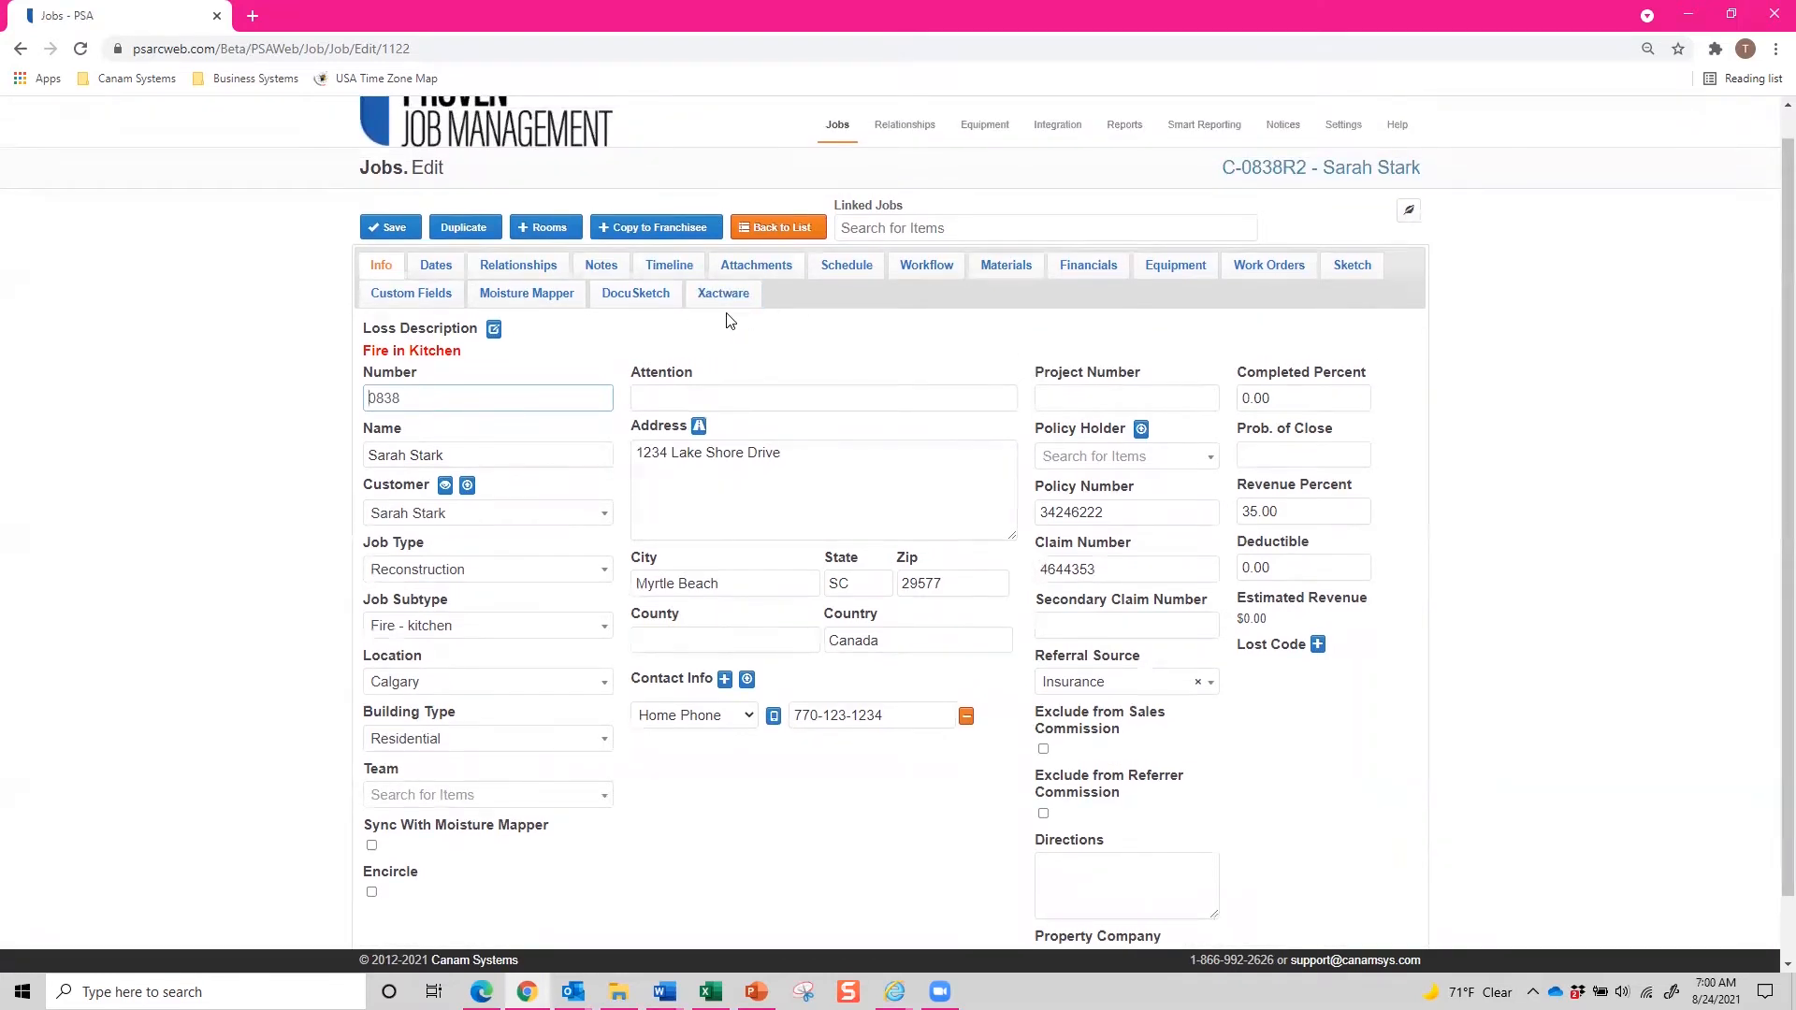
scroll(729, 318, up, 1)
click(729, 323)
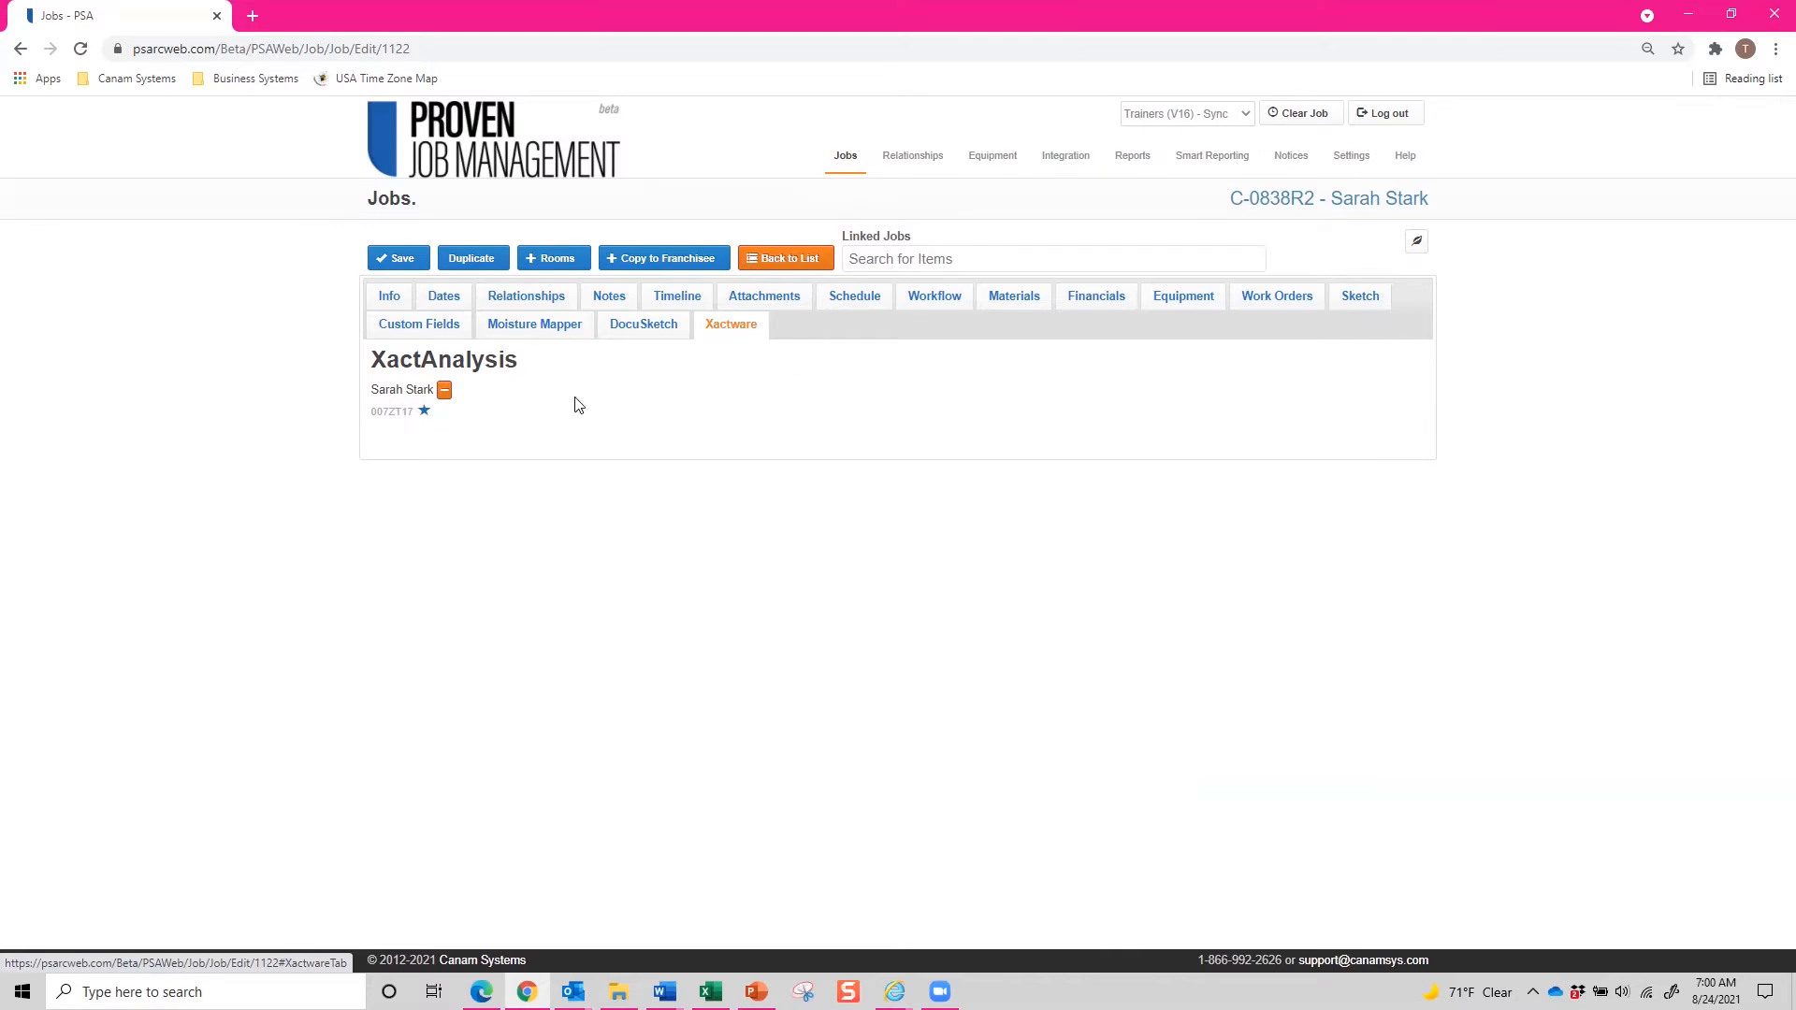
mouse_move(1074, 172)
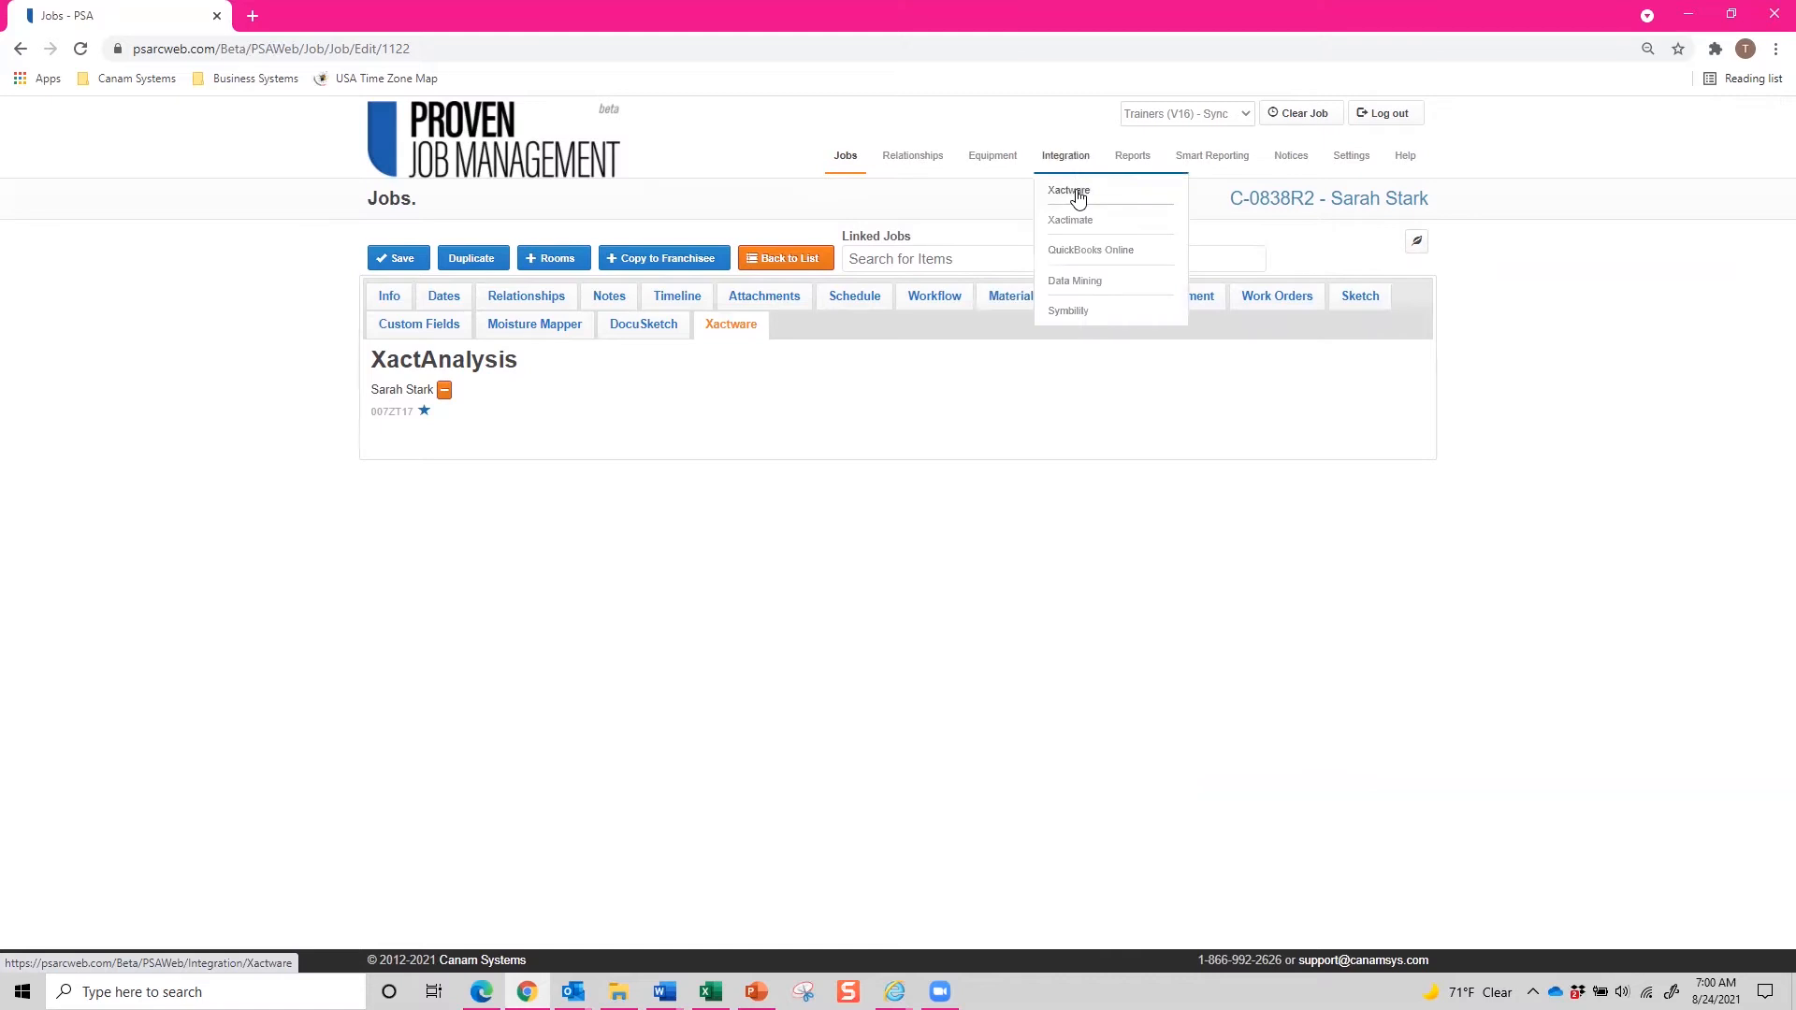
click(424, 411)
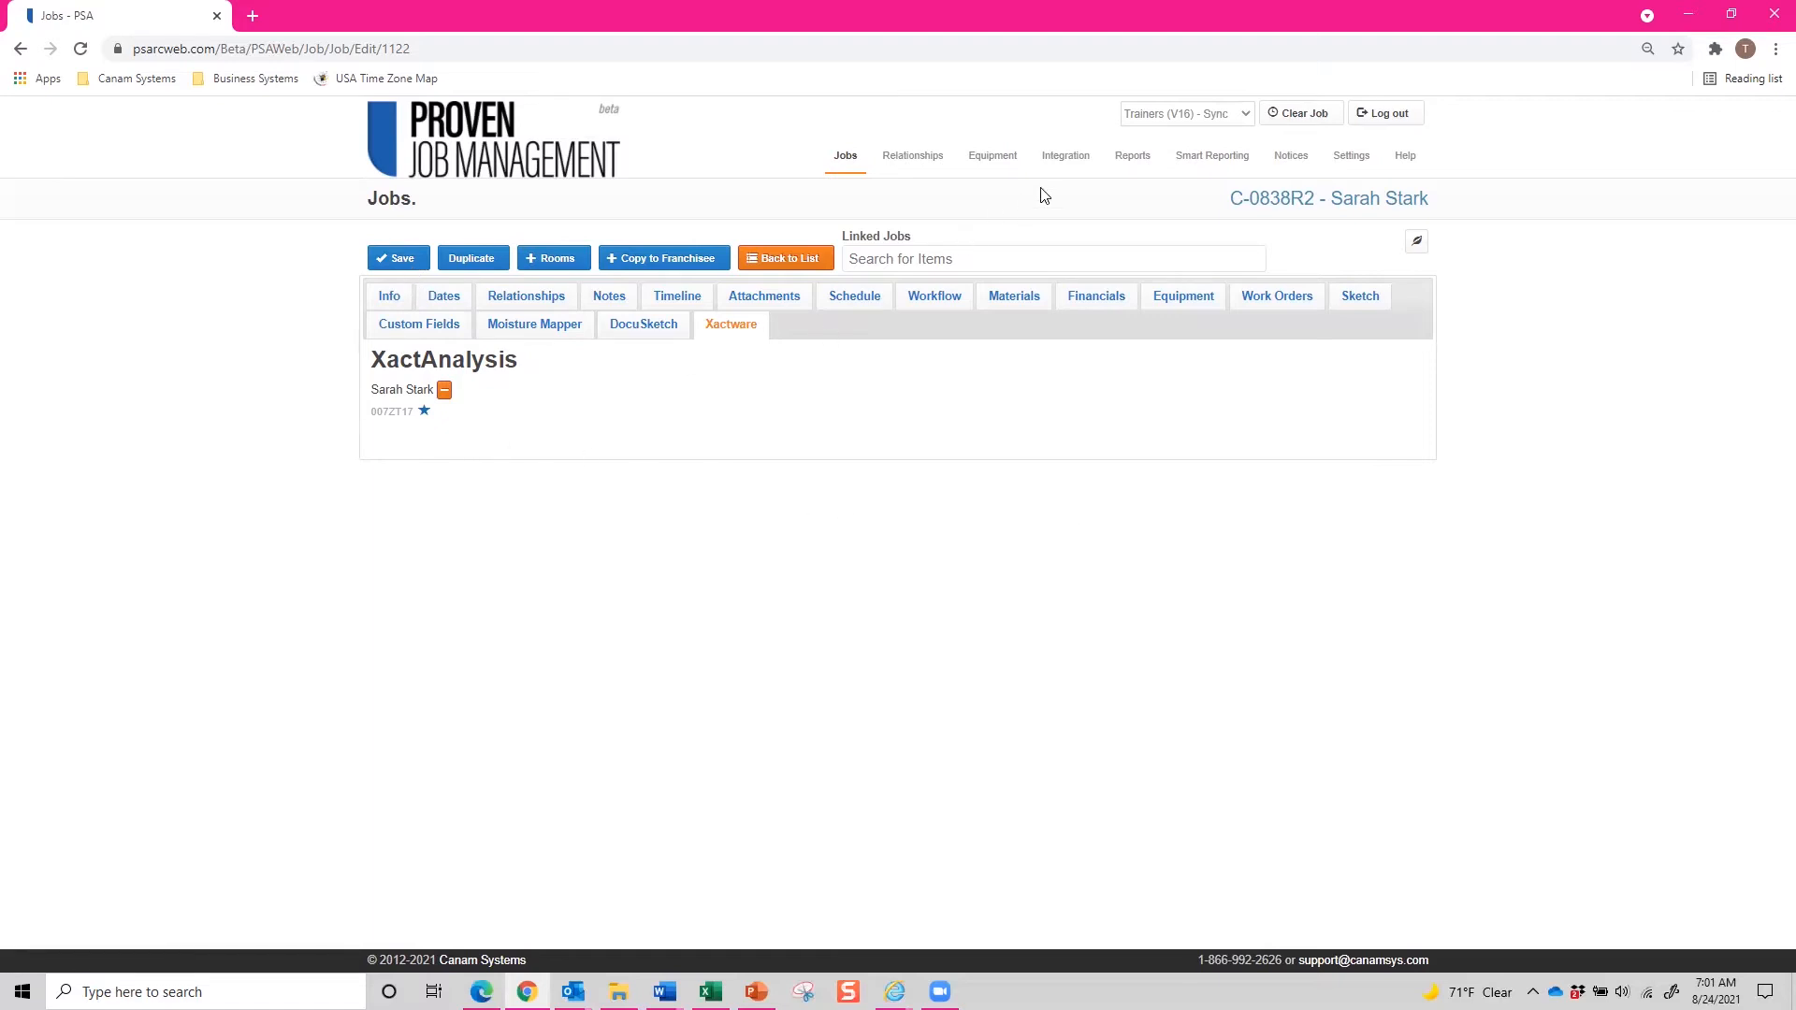
mouse_move(1074, 172)
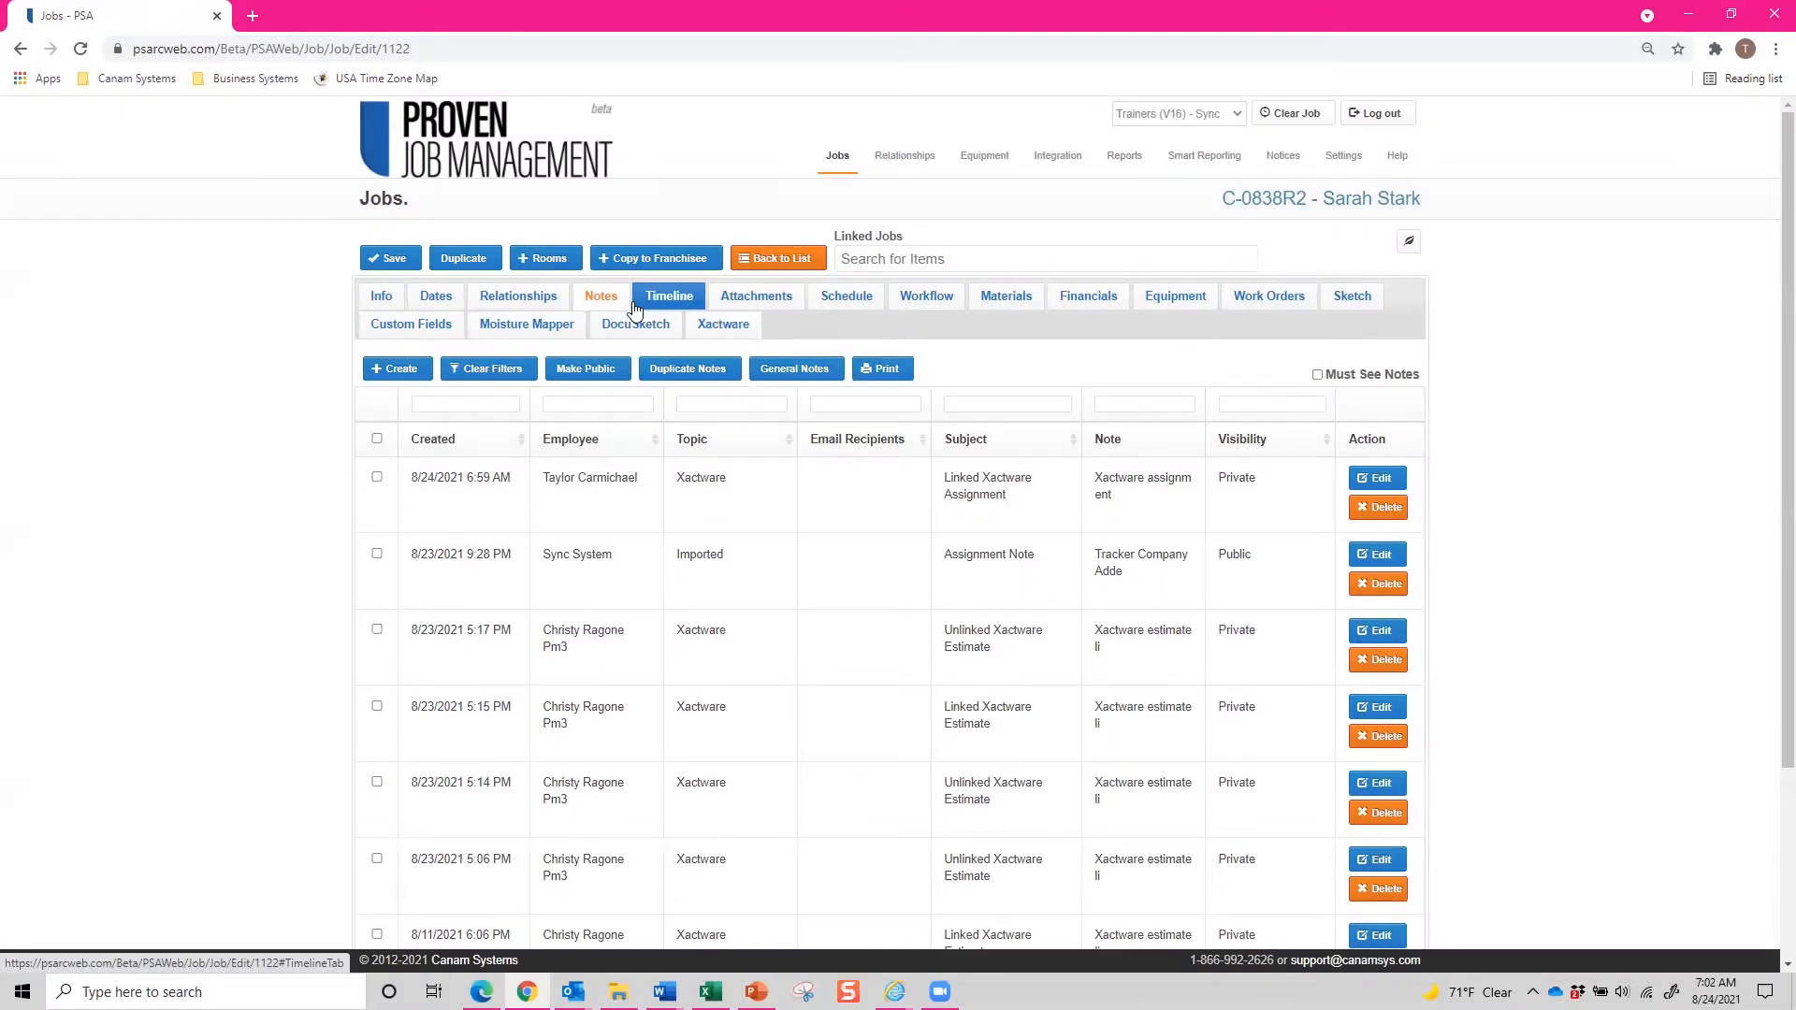
Create a Follow-up note with subject Follow-Up, paste the inspection-scheduling text as its body, and save it.
click(401, 369)
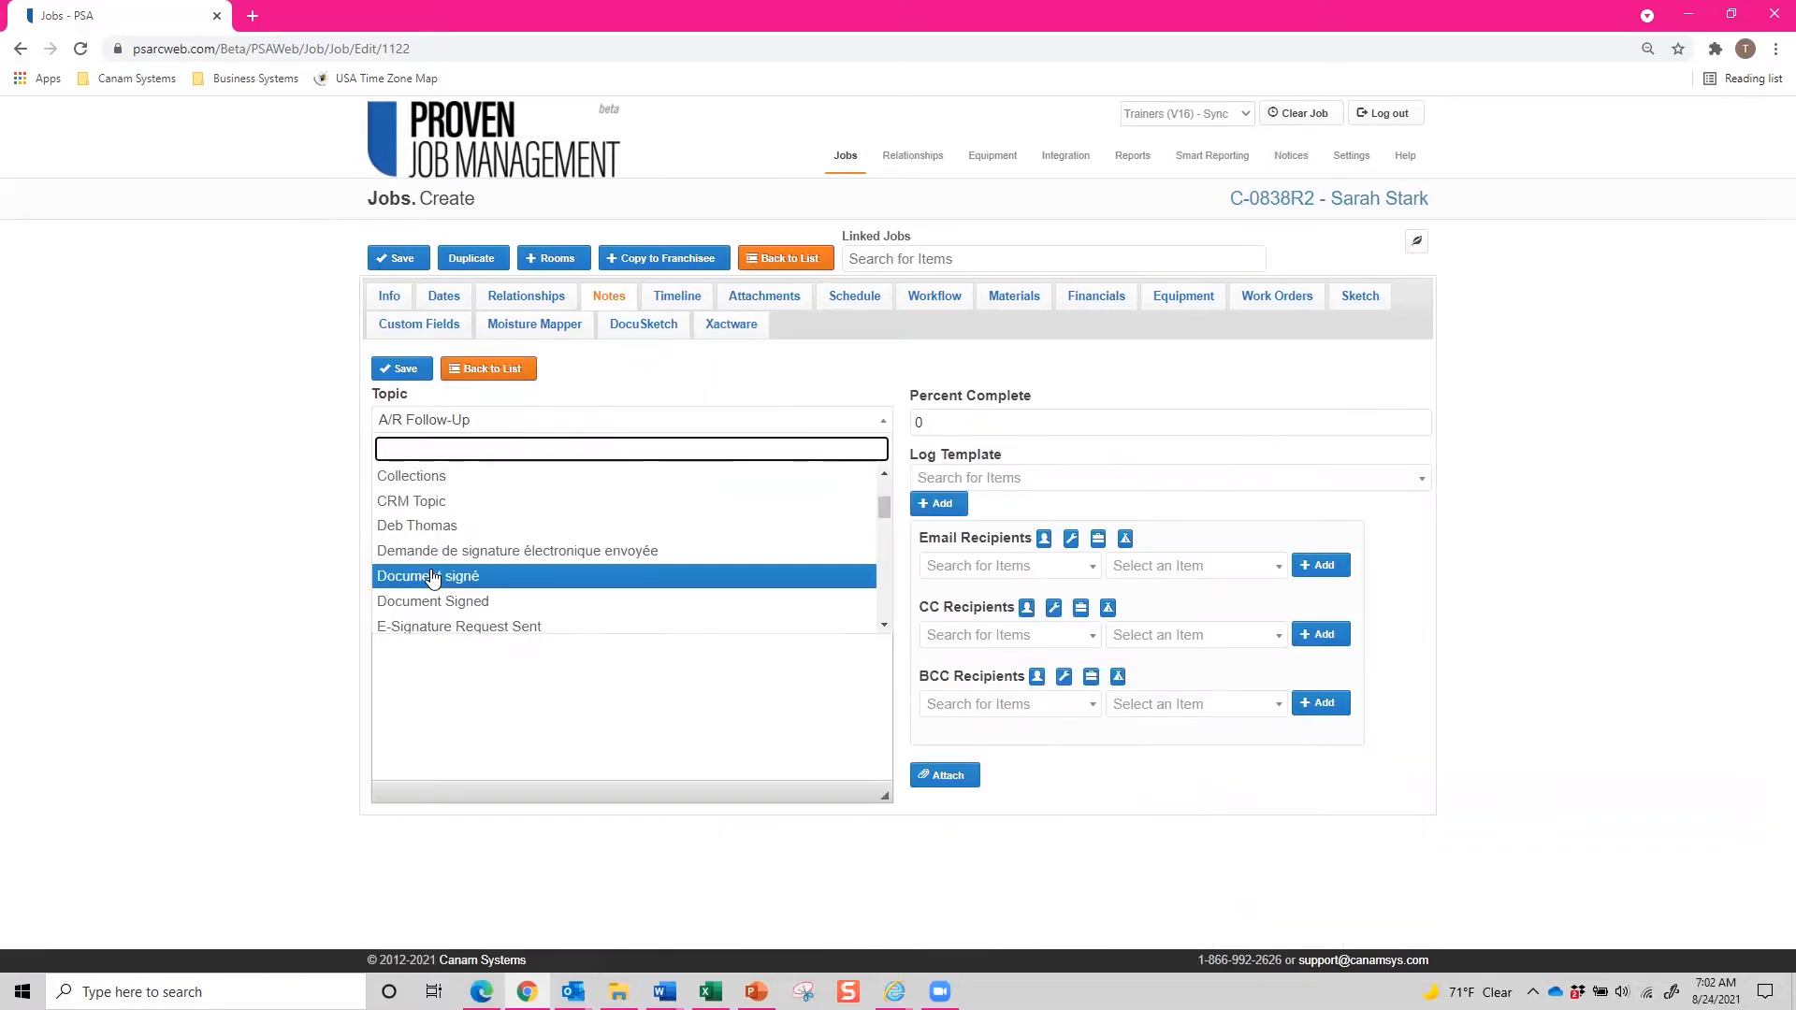
text(Follo)
click(433, 503)
click(417, 477)
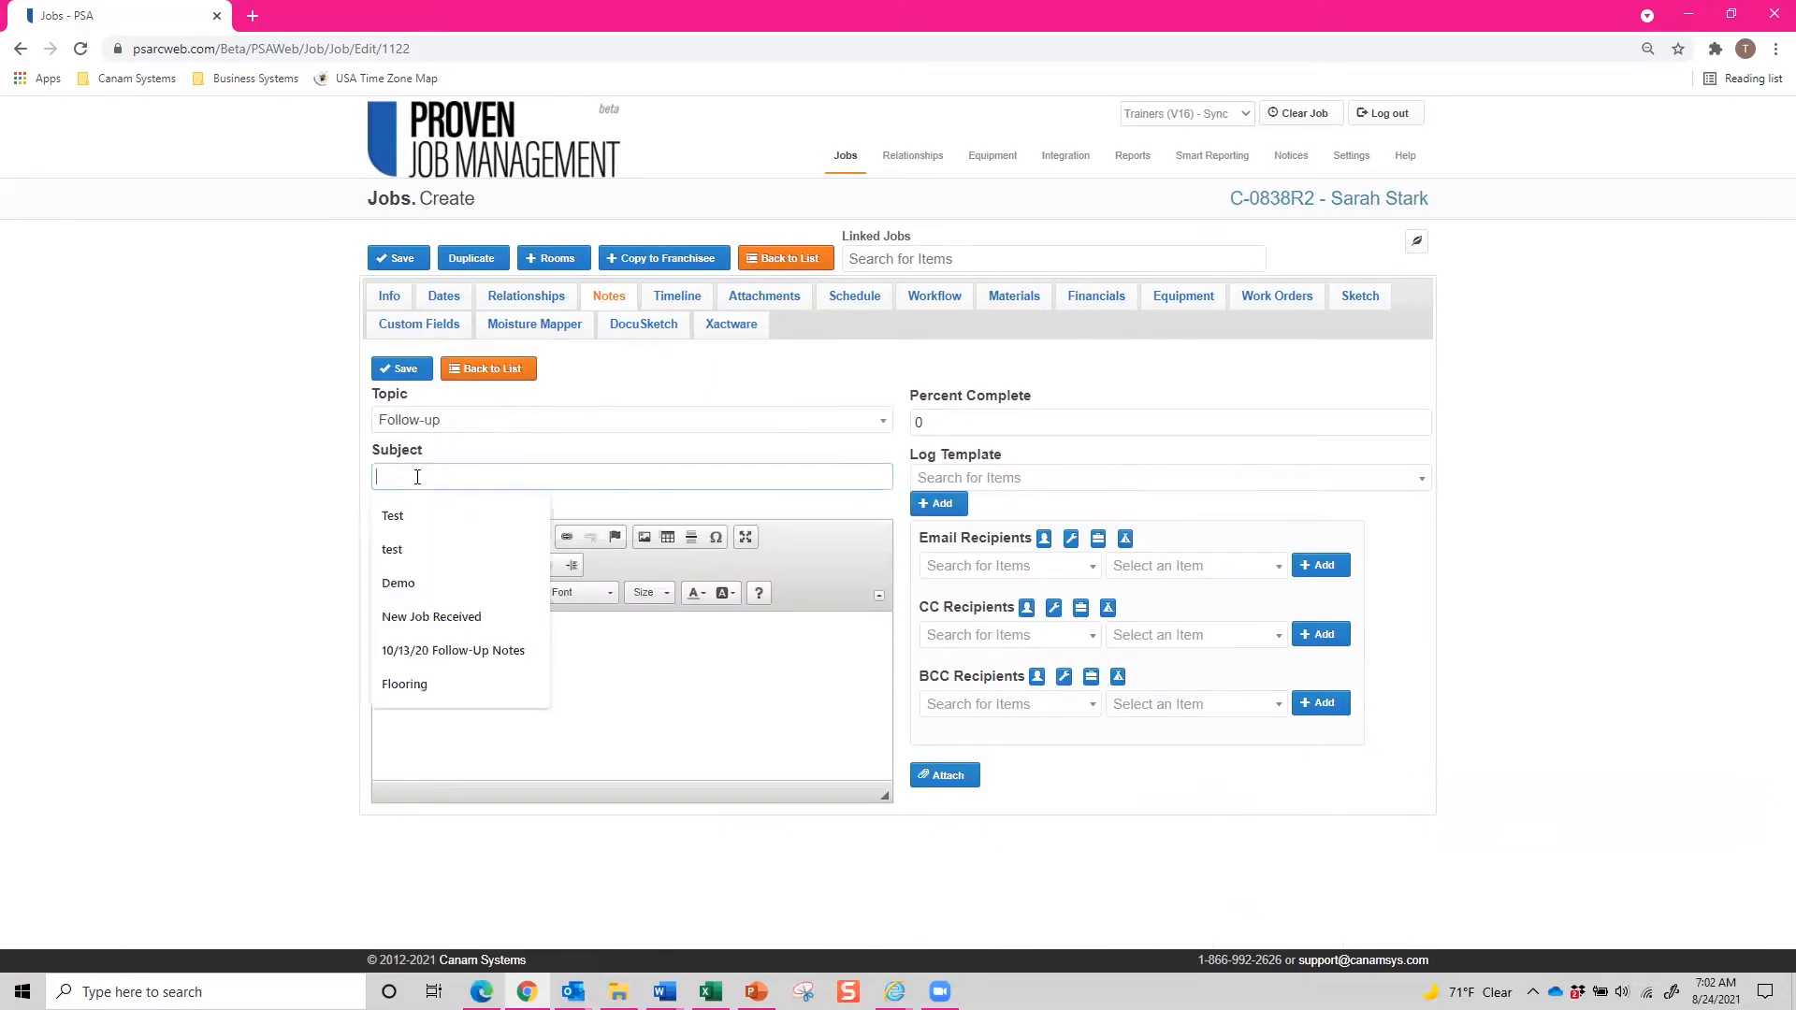
text(Follow-Up)
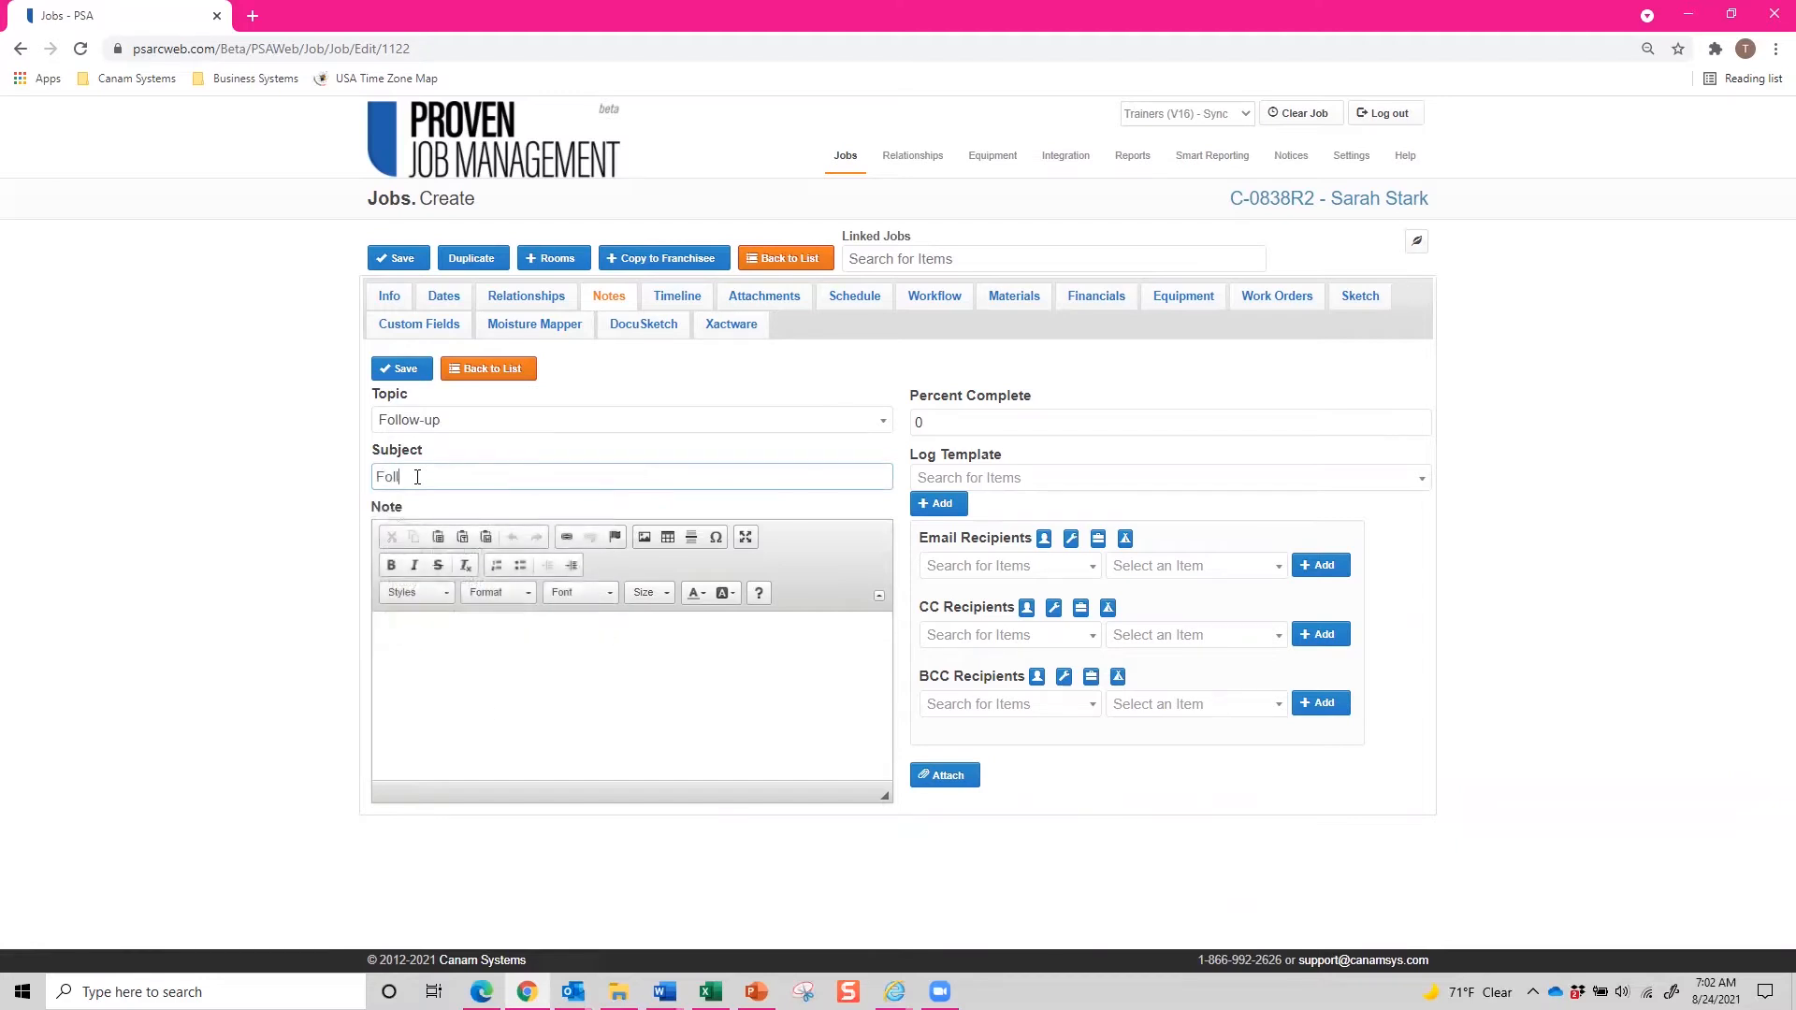
click(500, 732)
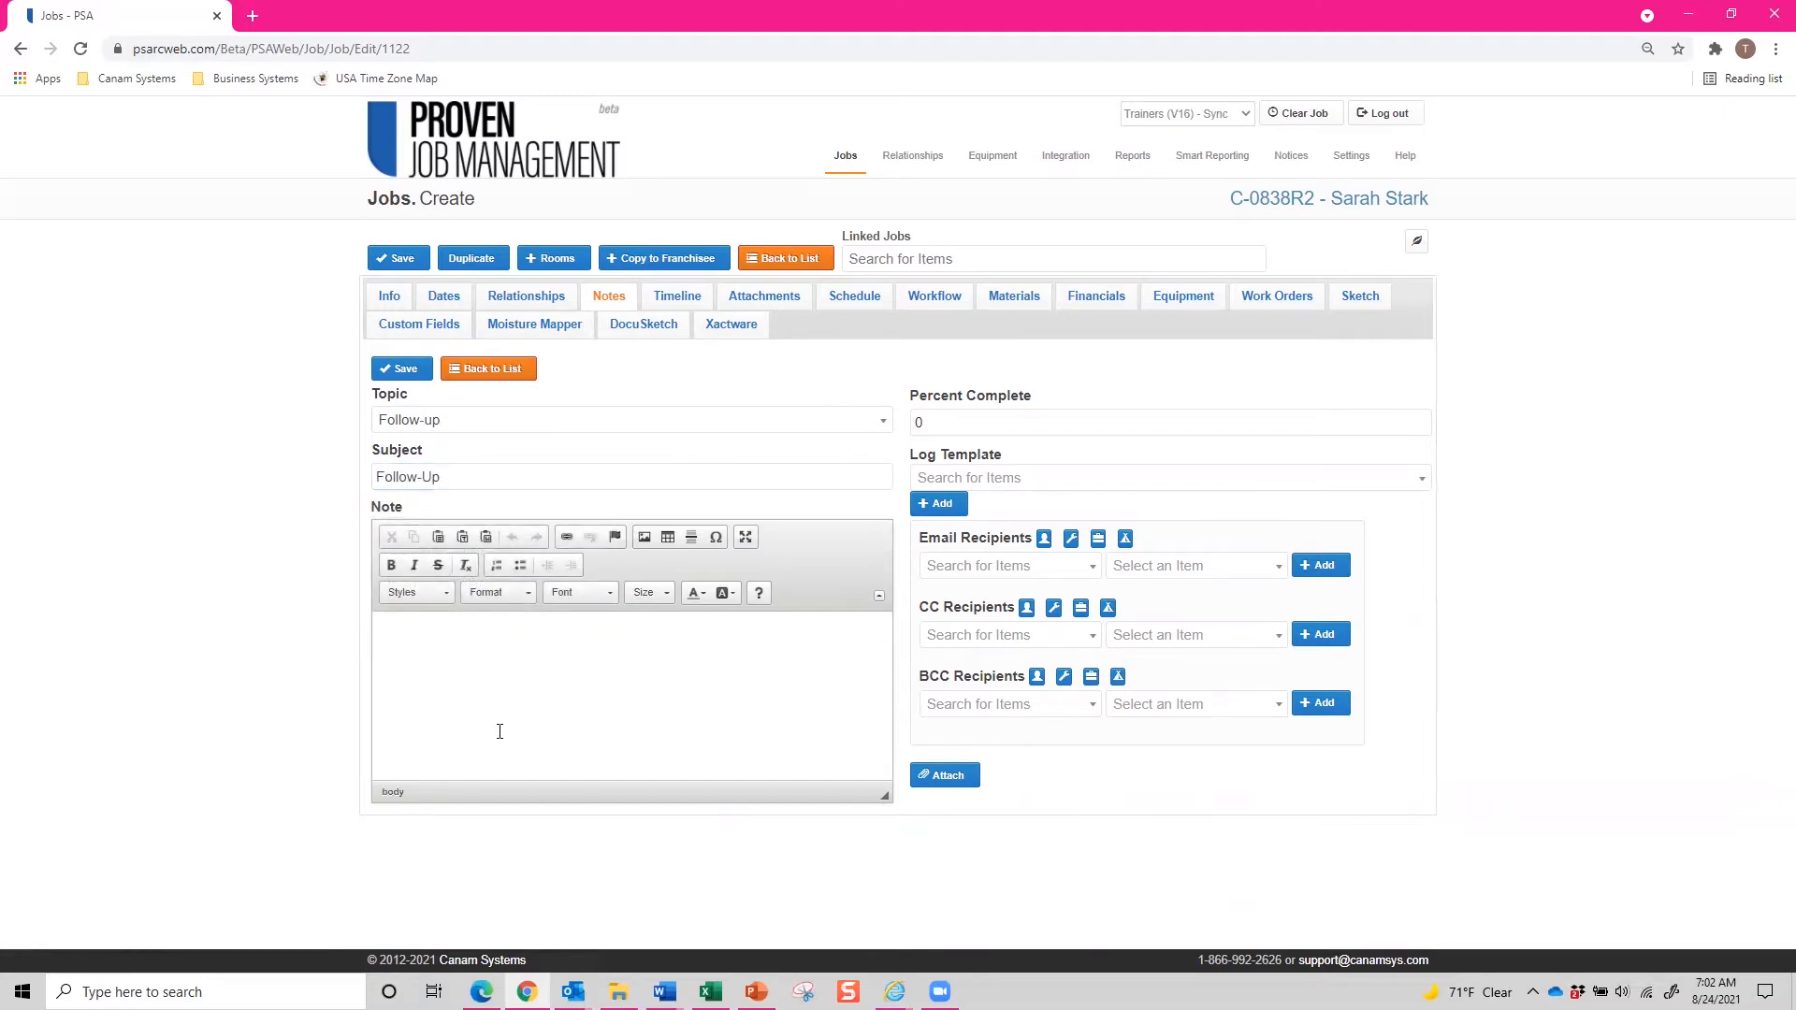
text(Assignment received and customer contacted. Estimator is scheduled for a site inspection on 8/26 at 2:00pm. I will enter an updated XA note once initial inspection has been completed)
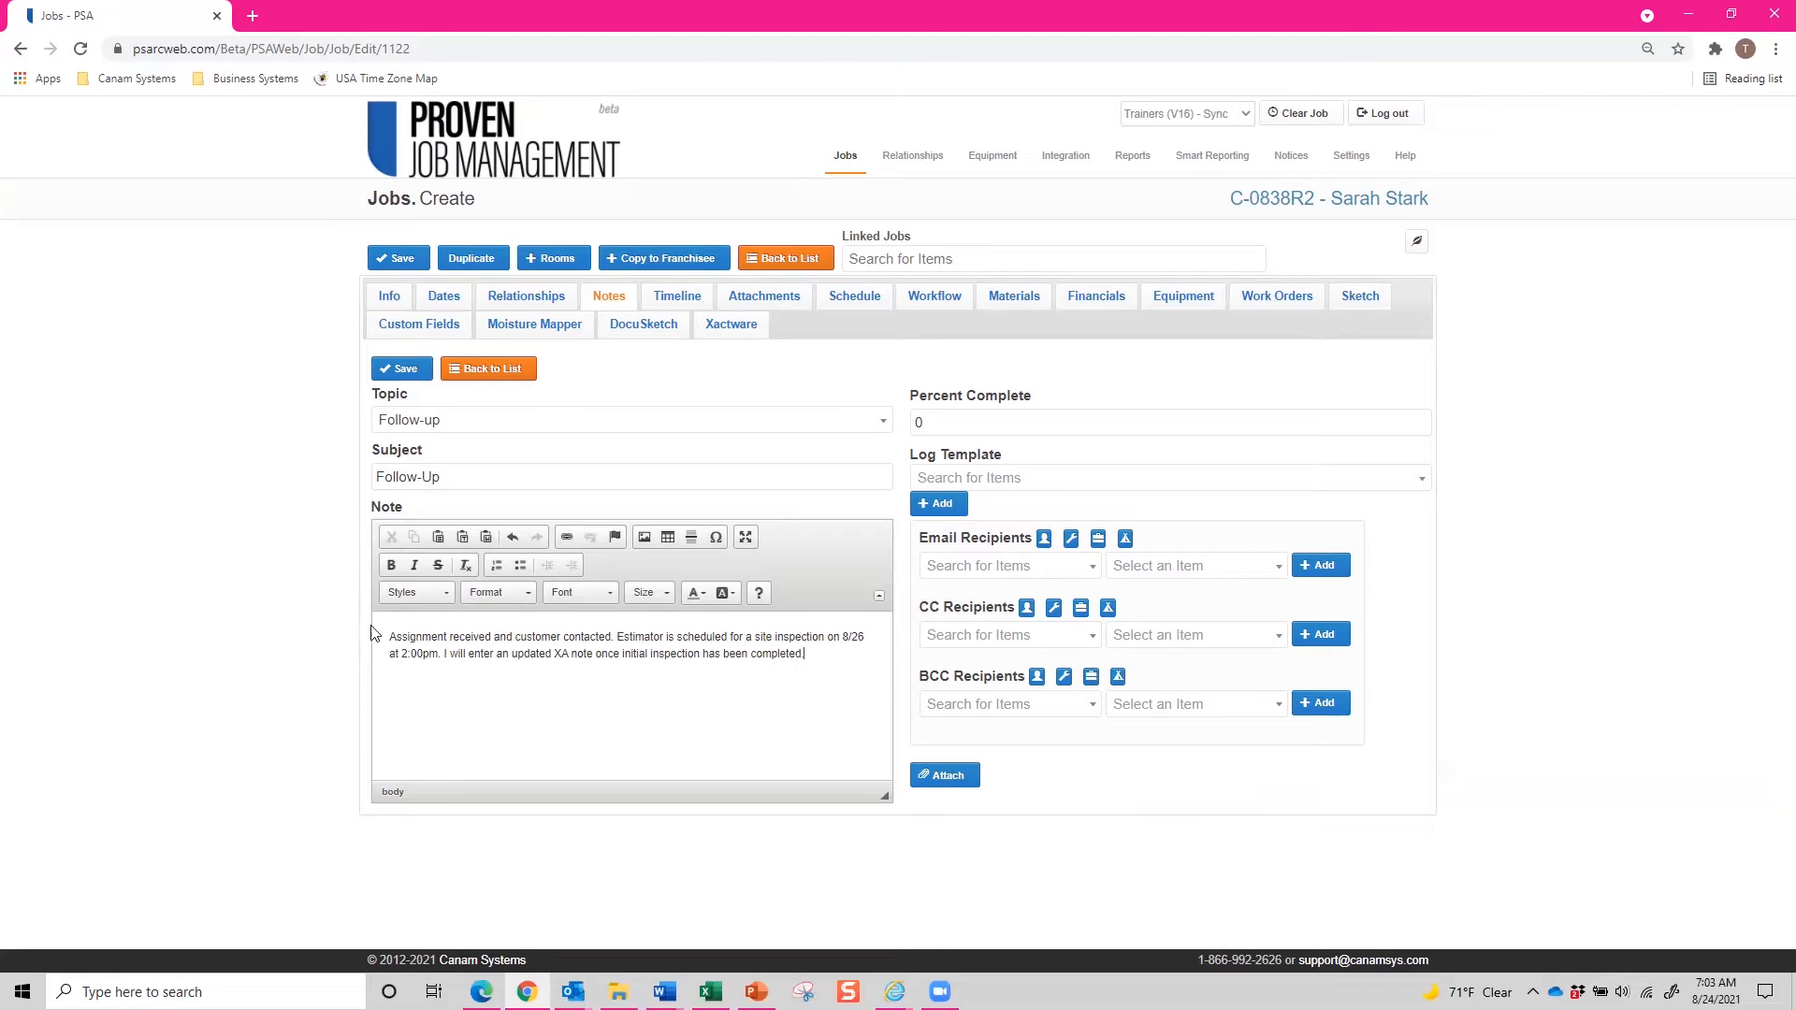
click(405, 371)
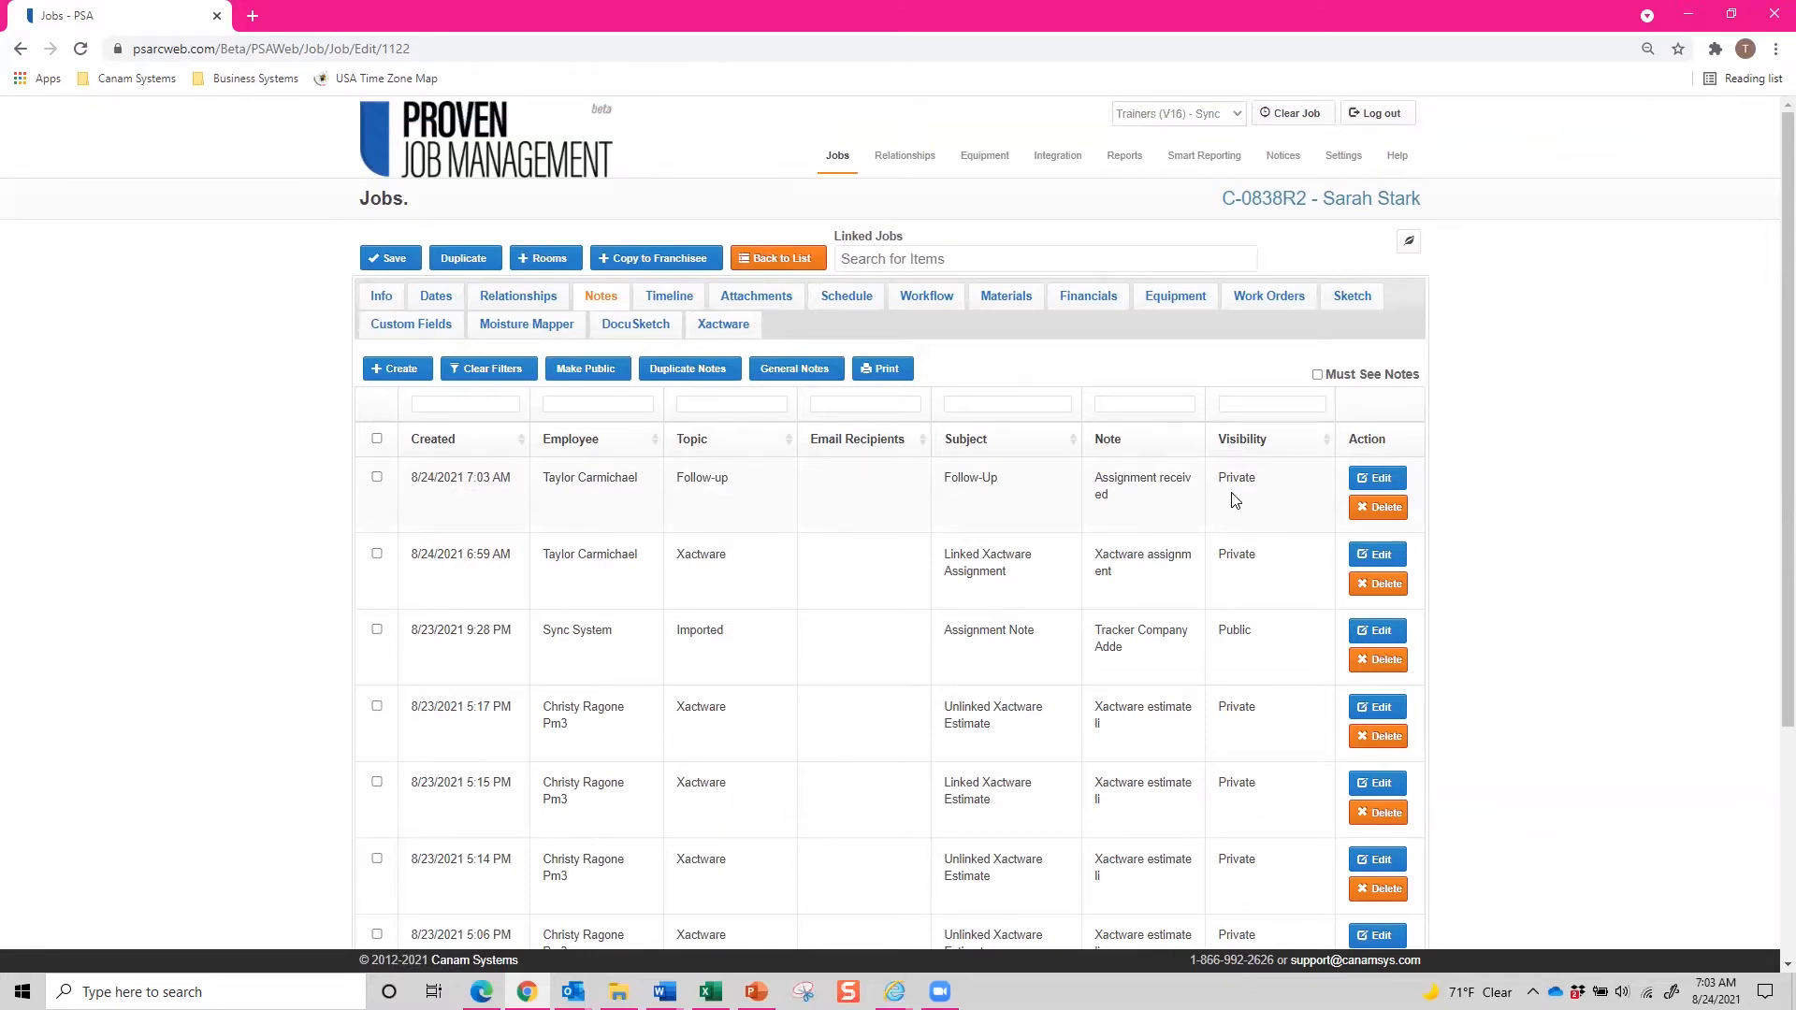
Make the new Follow-up note public.
click(377, 478)
click(596, 377)
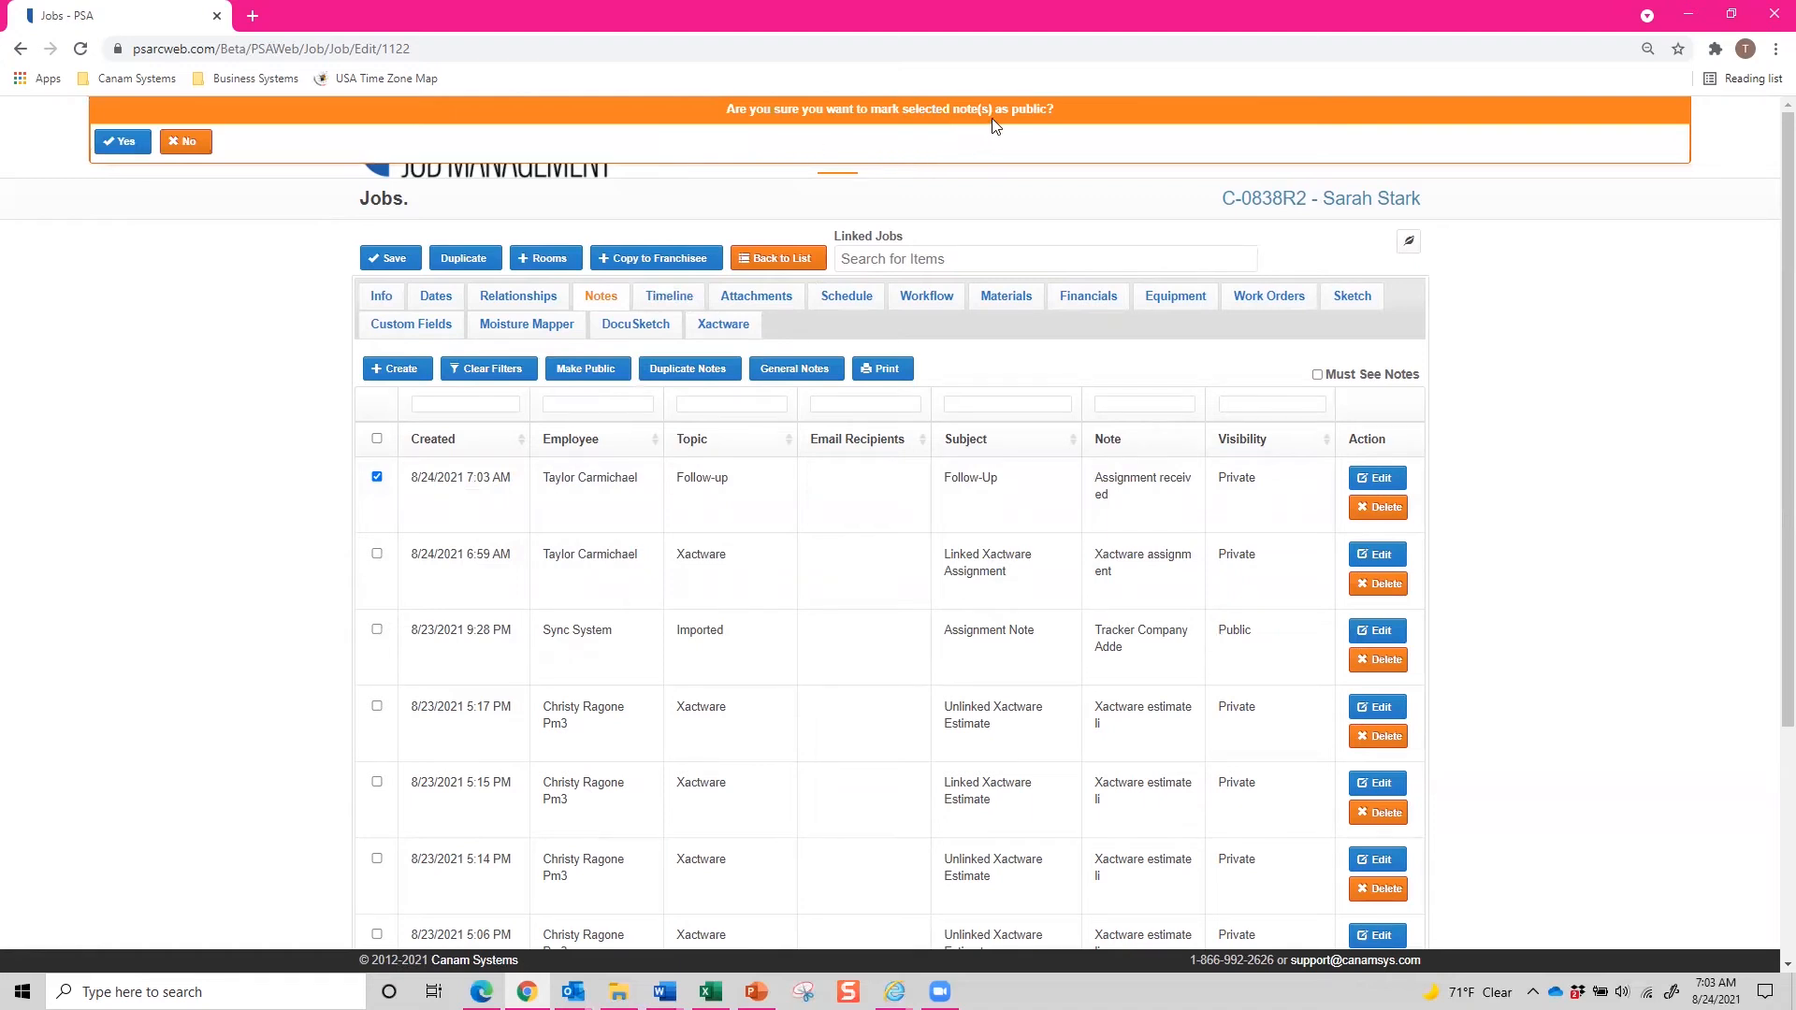
click(126, 142)
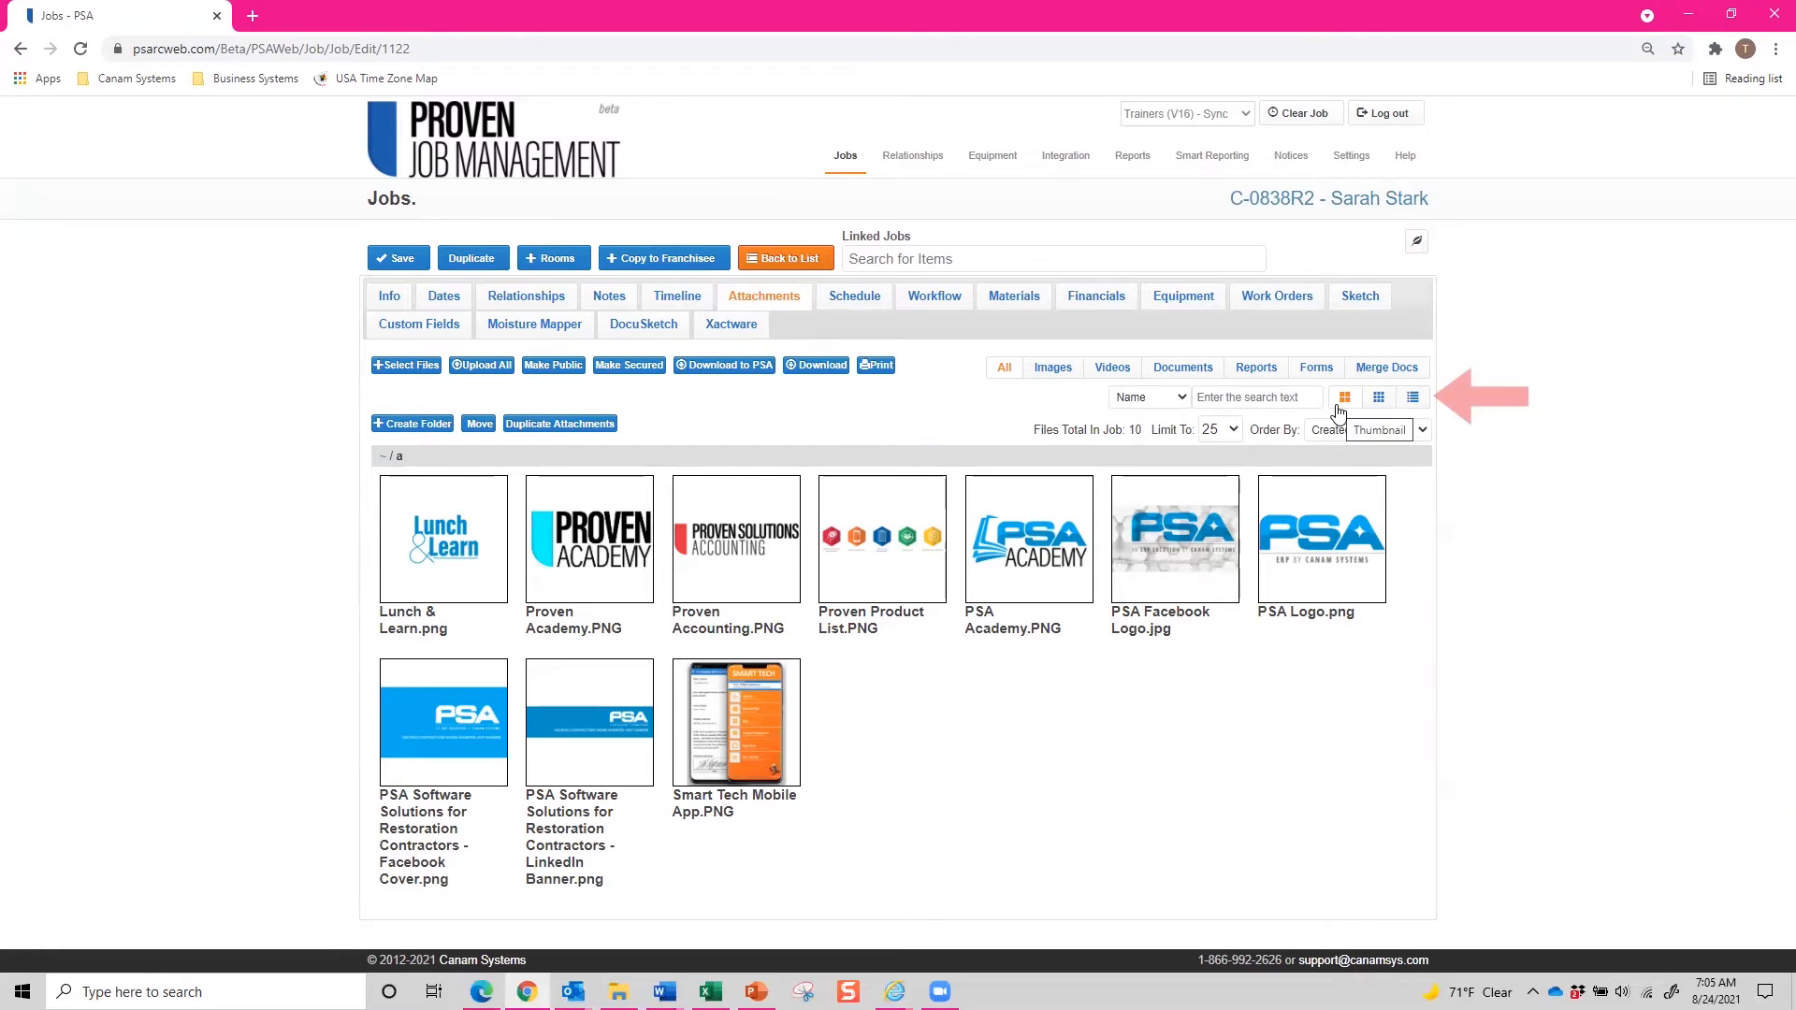
Switch the attachments to list view, select all files, and make them public.
click(1412, 399)
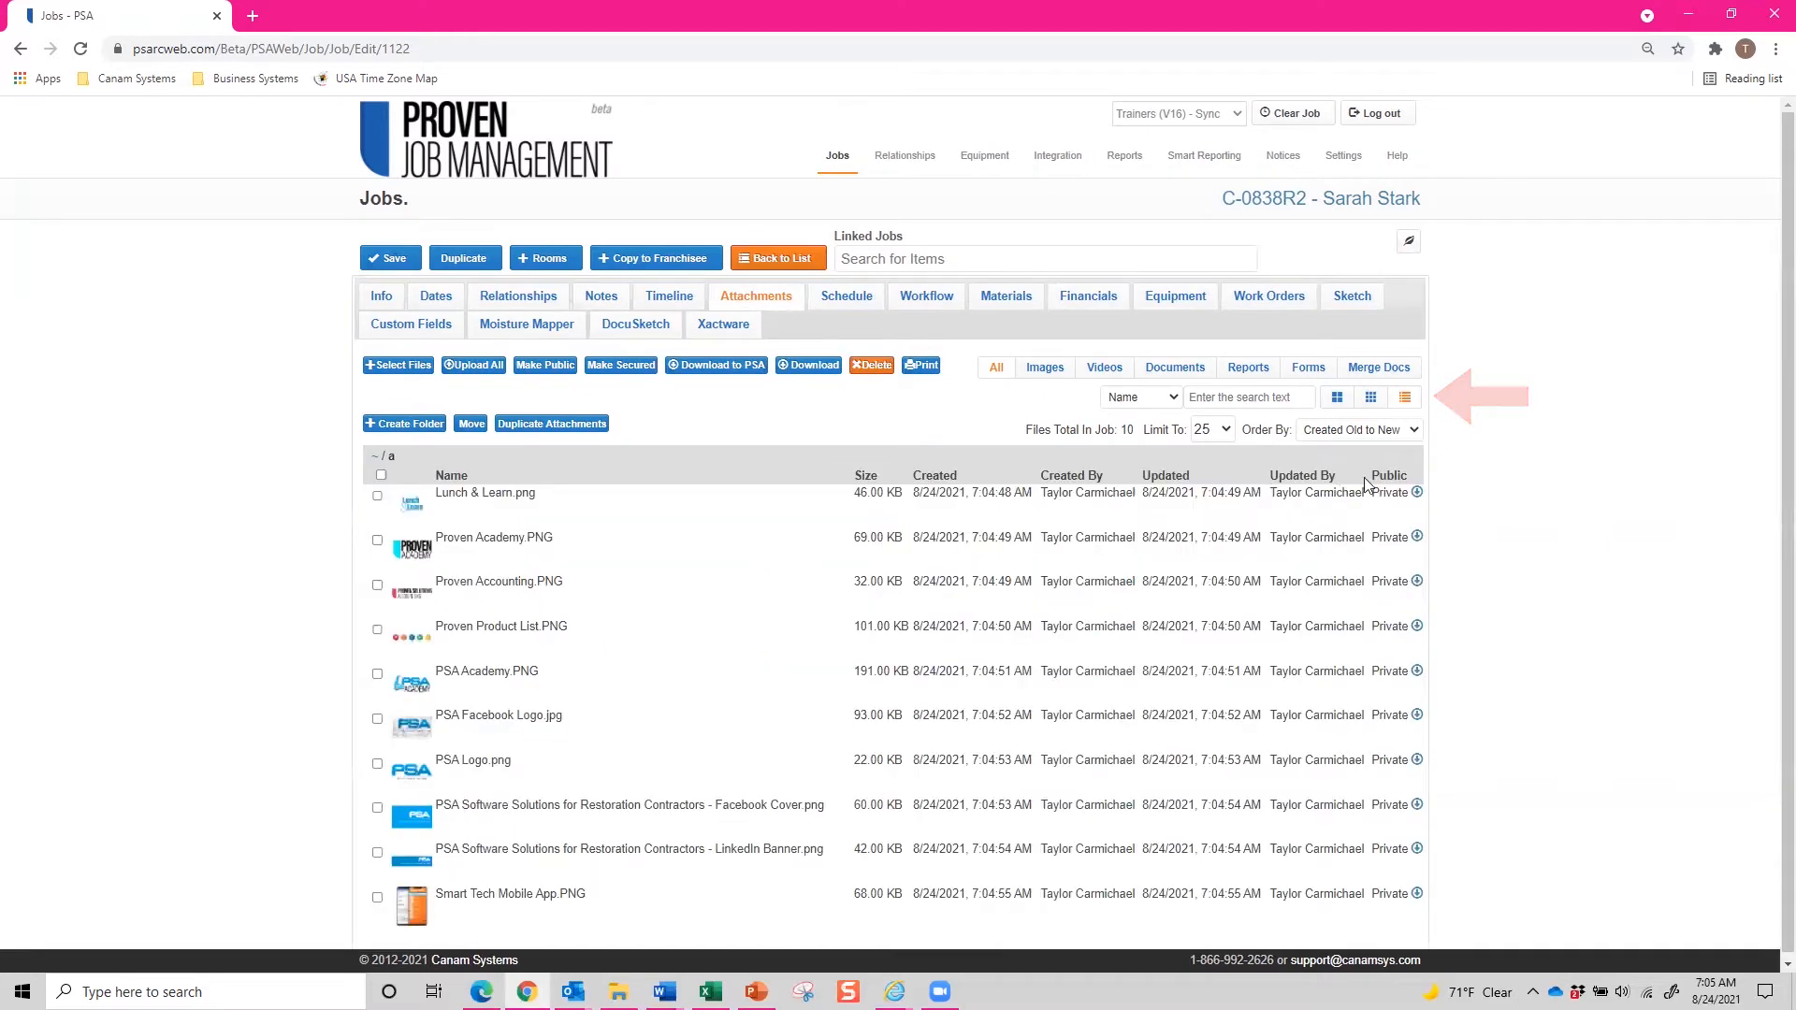
scroll(342, 498, down, 1)
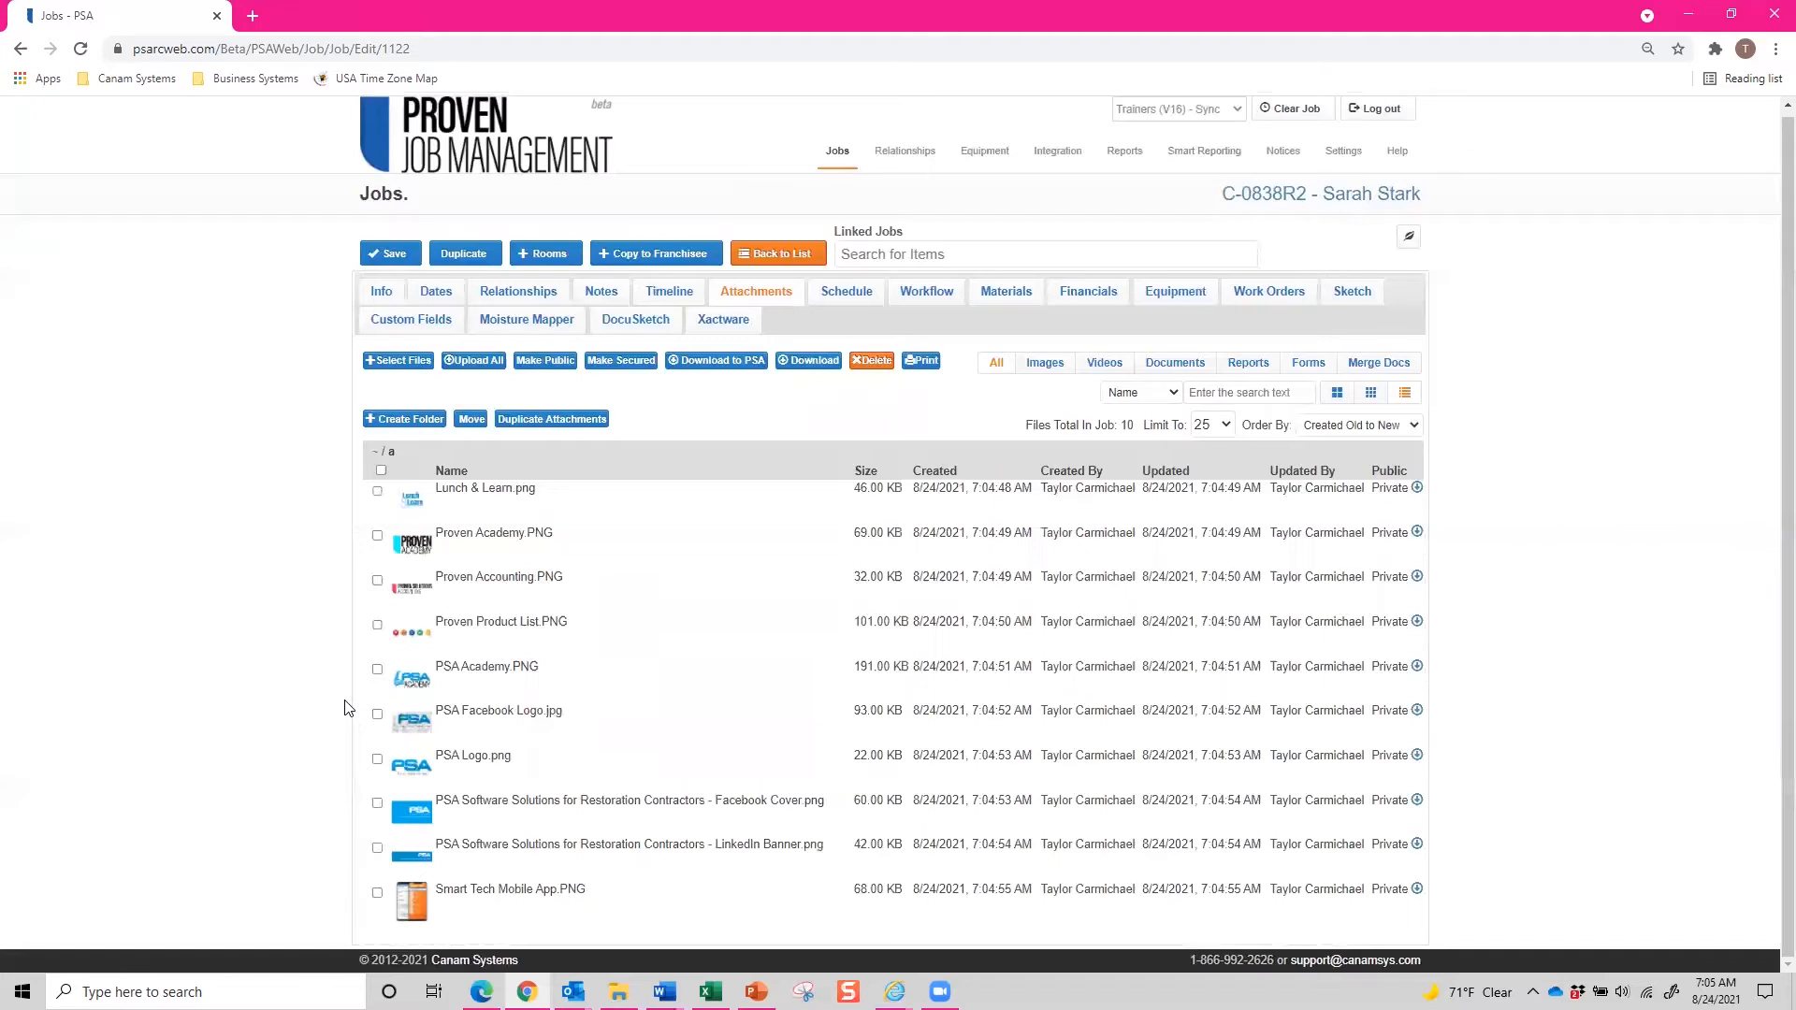
click(381, 471)
scroll(378, 664, up, 1)
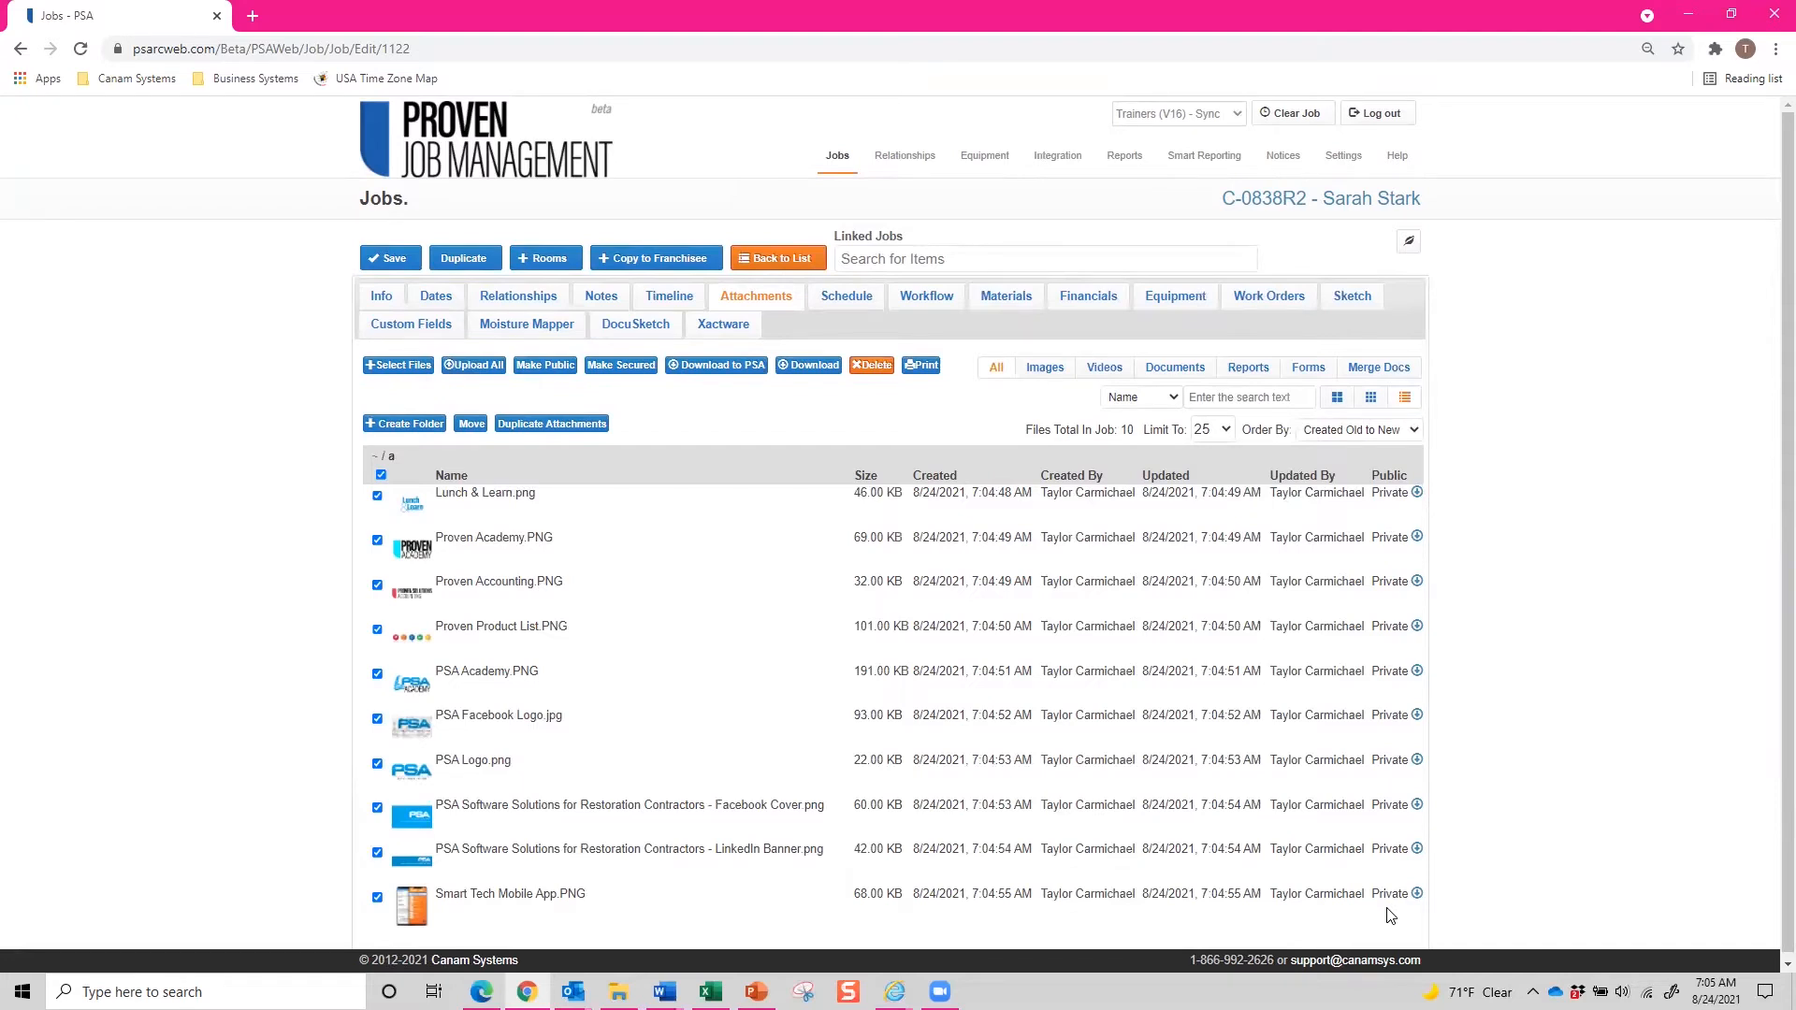
click(527, 370)
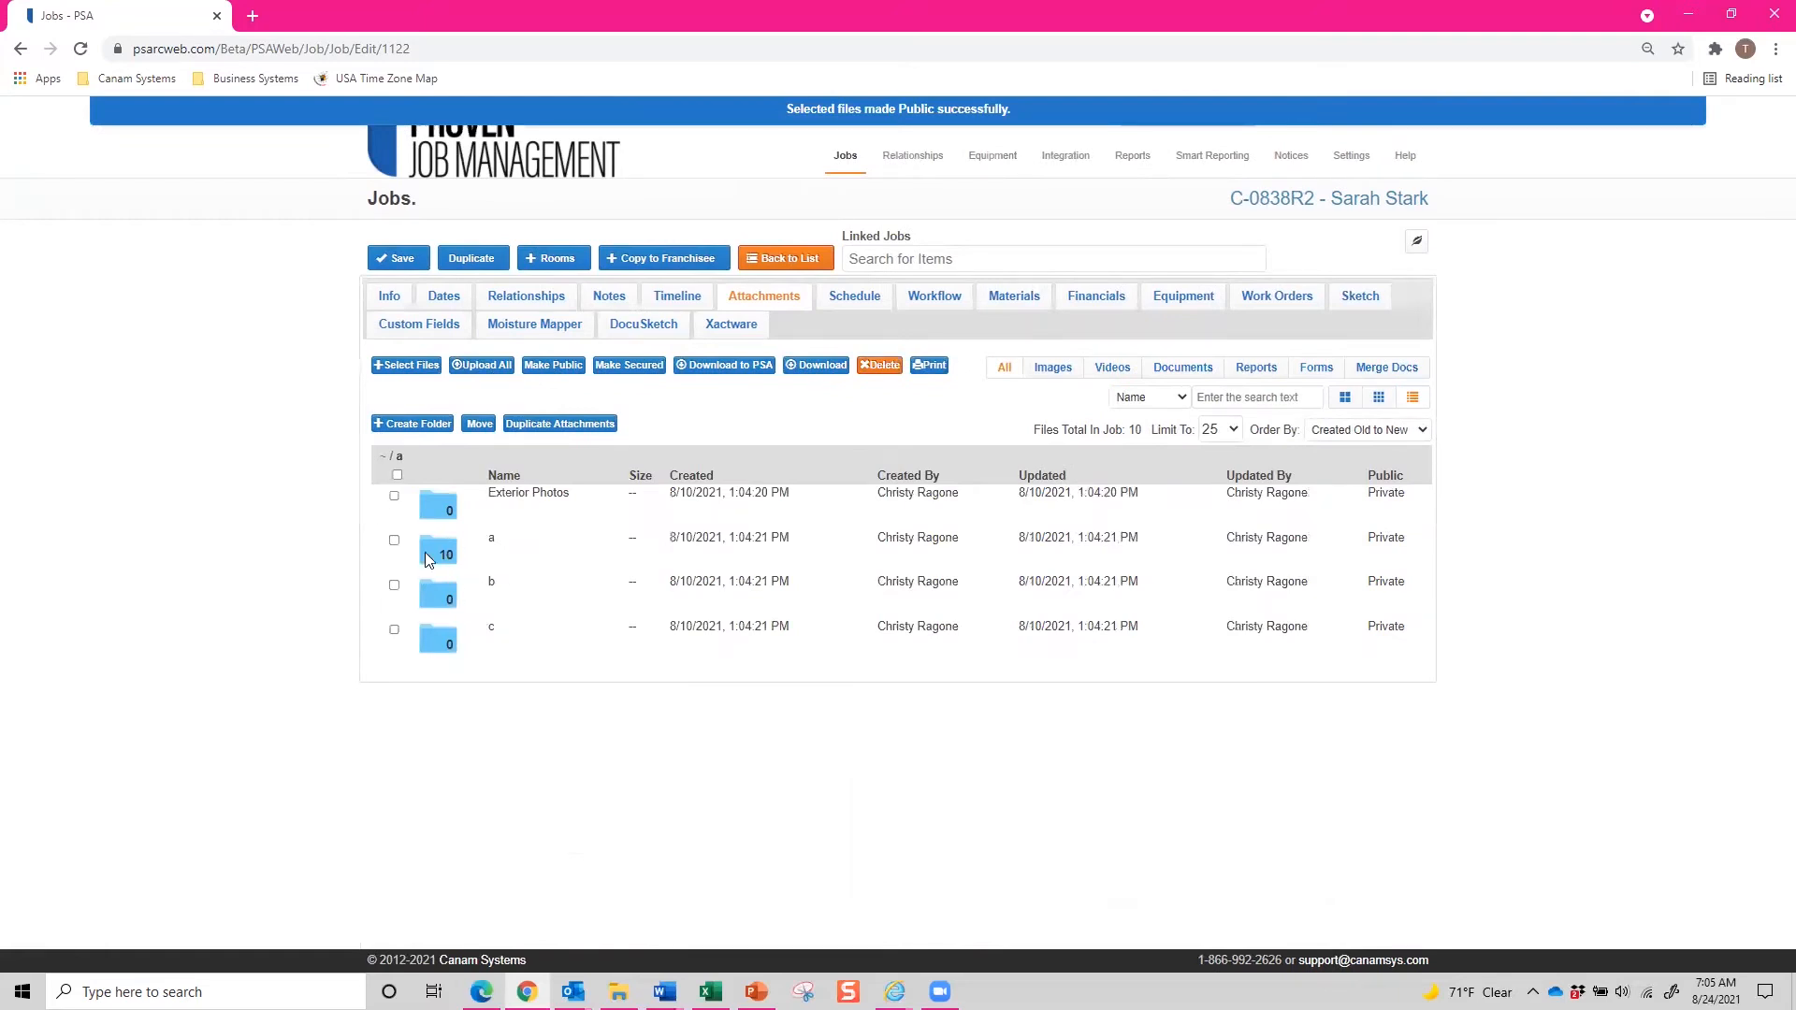
click(438, 556)
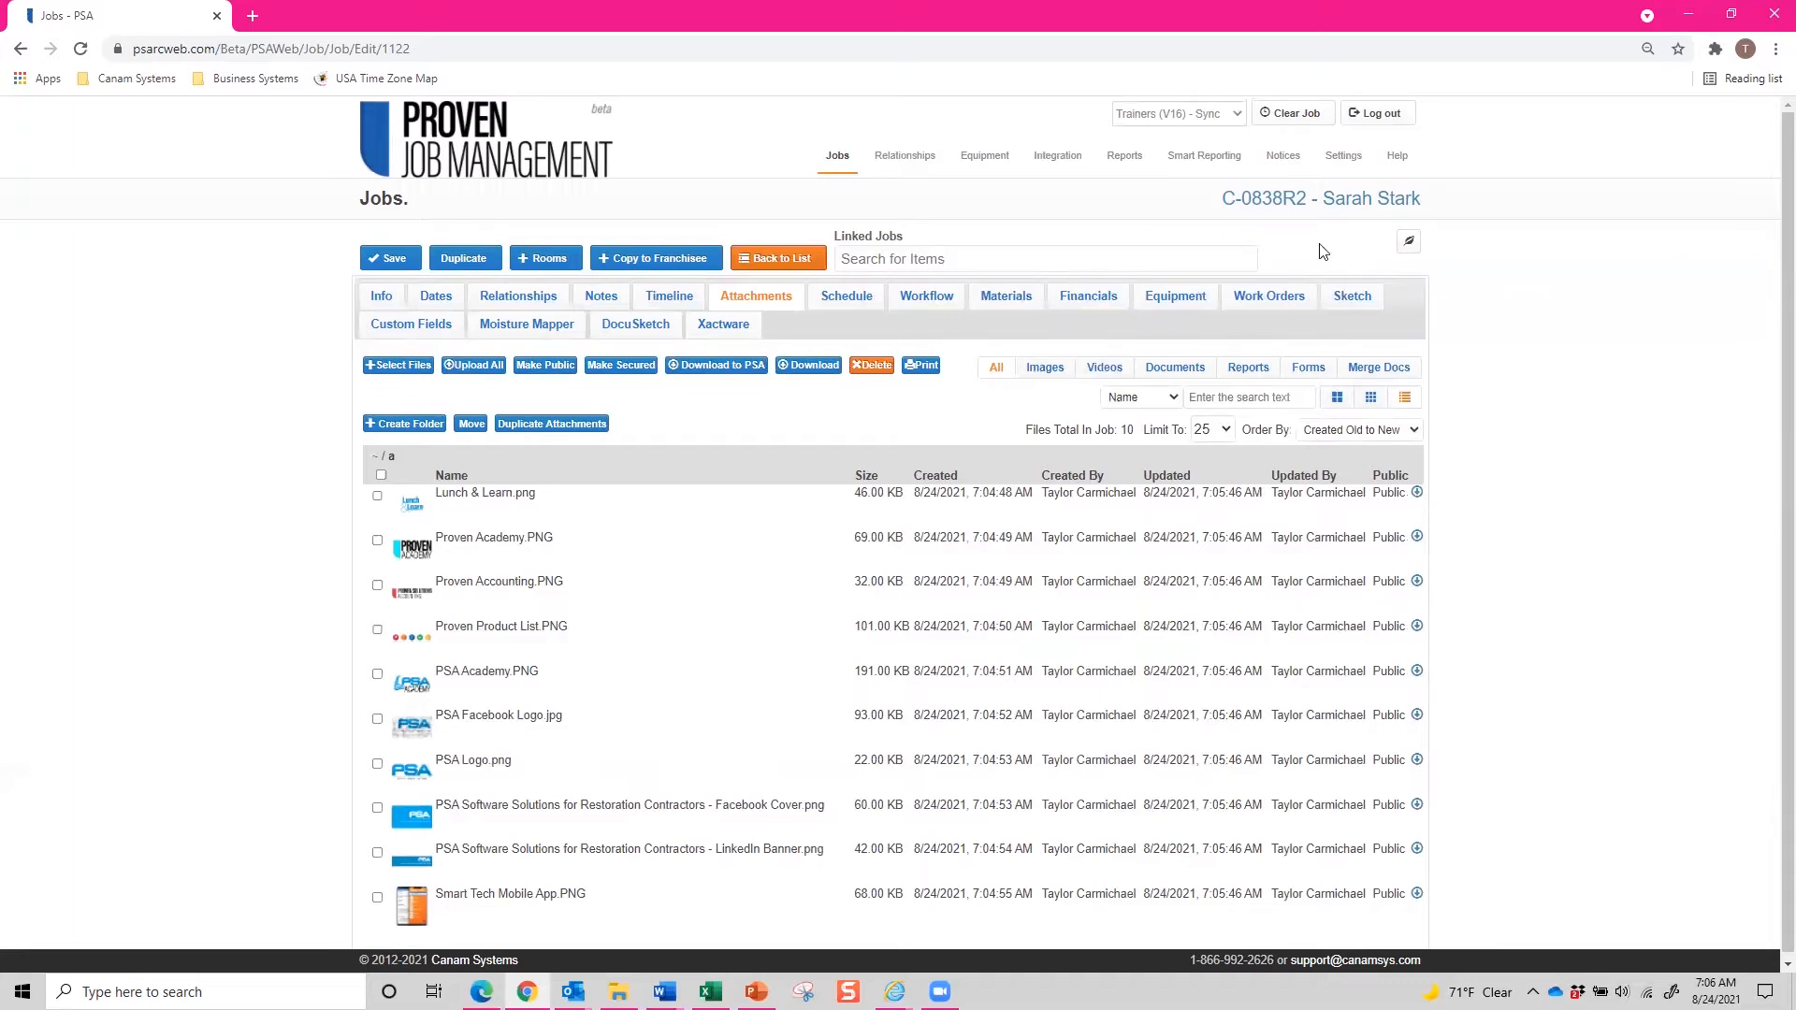
Open Edit Date Types from the Jobs section of Company Settings.
mouse_move(1339, 170)
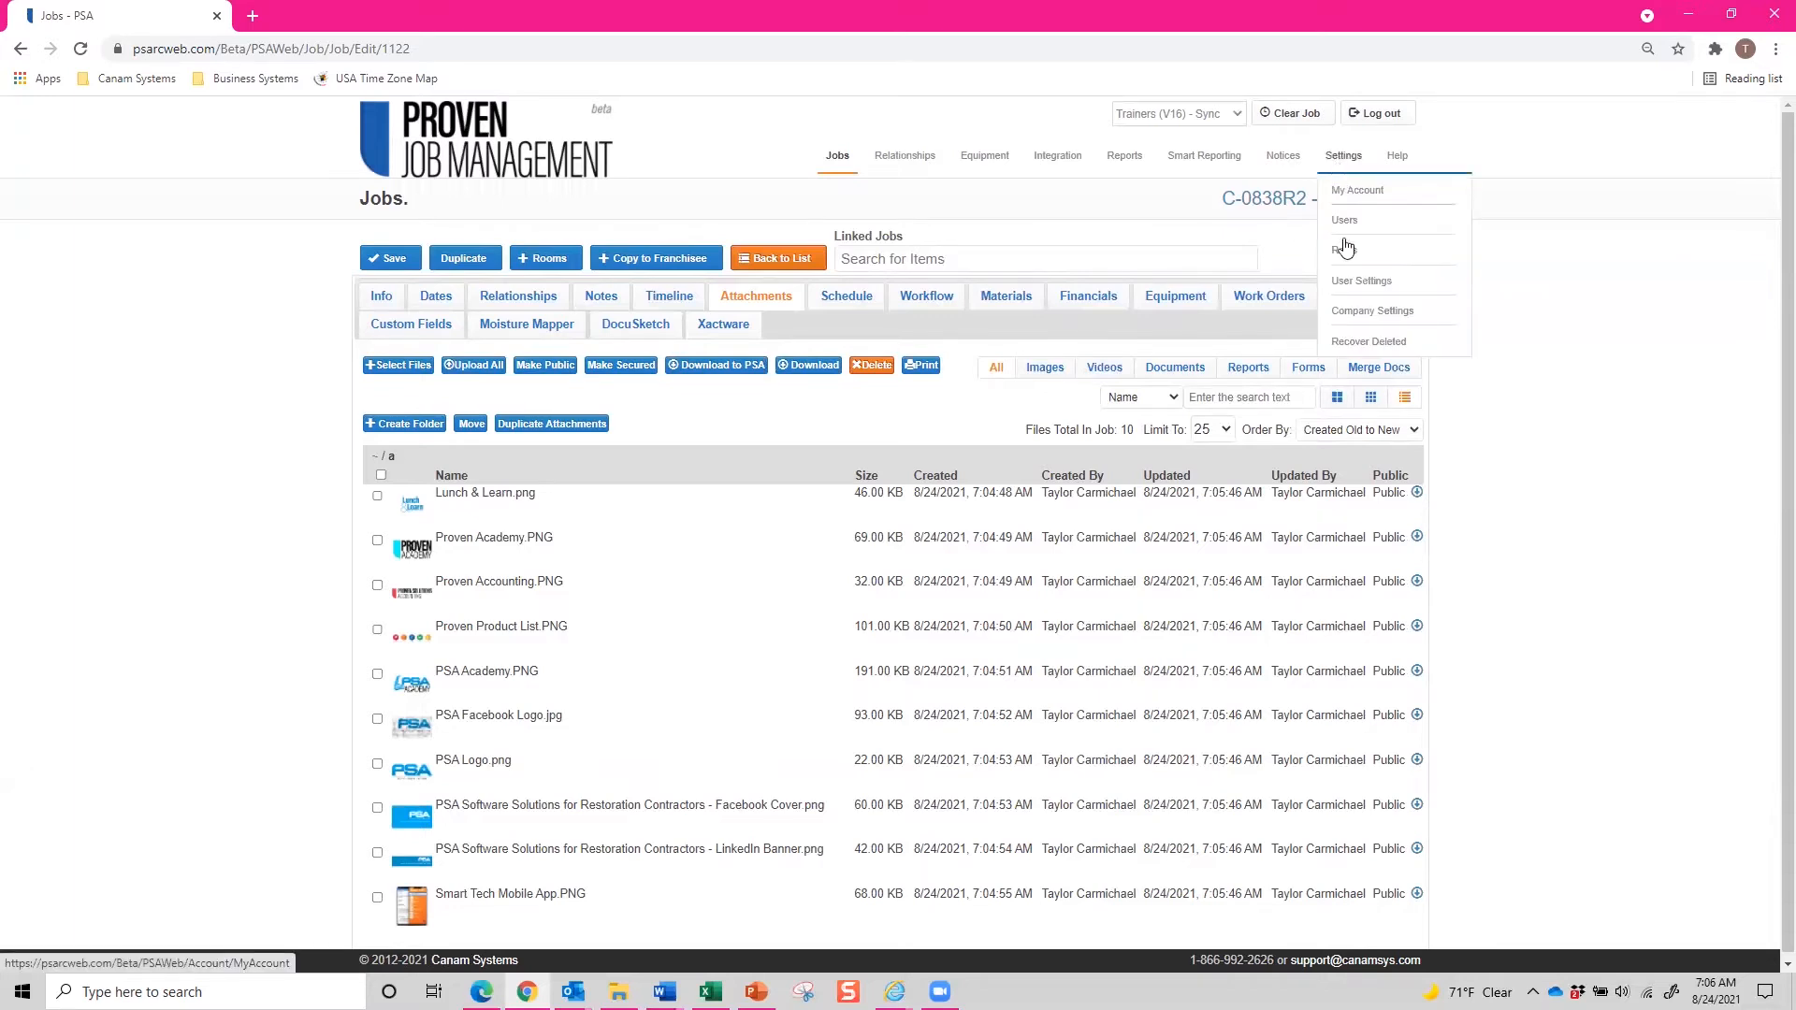
click(1342, 315)
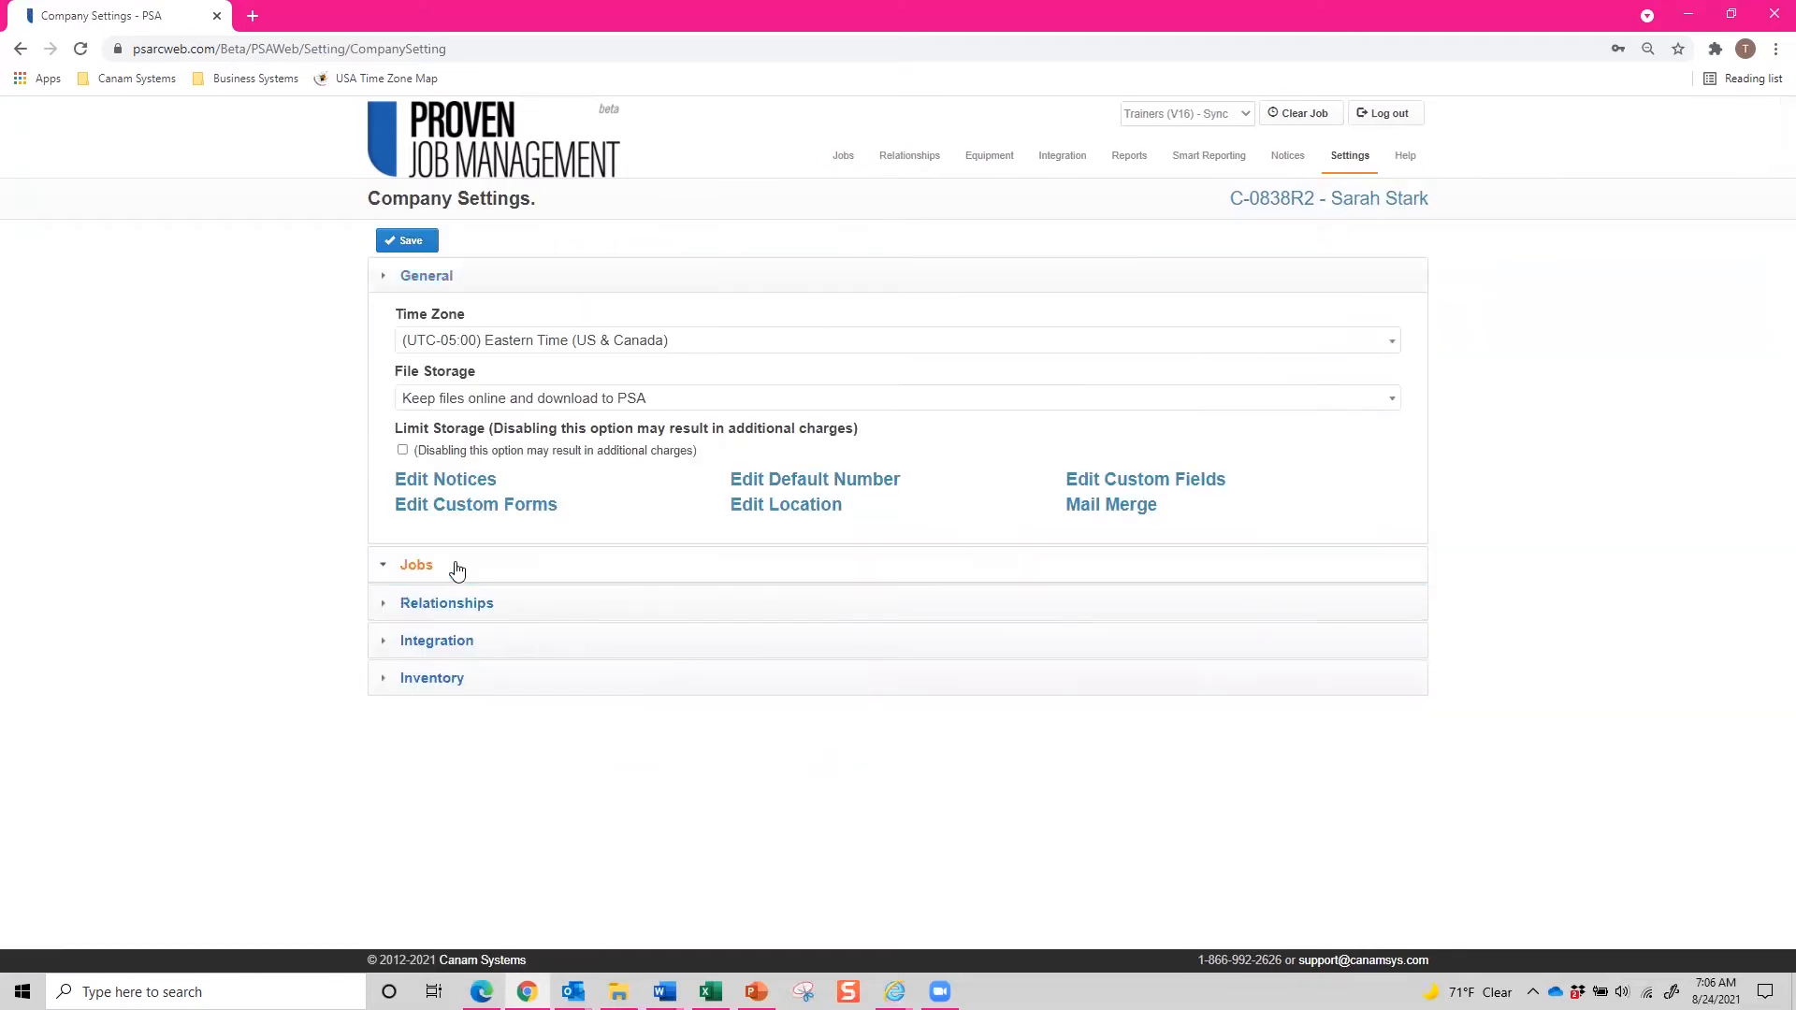
click(453, 565)
scroll(455, 565, down, 1)
scroll(454, 565, down, 10)
click(449, 642)
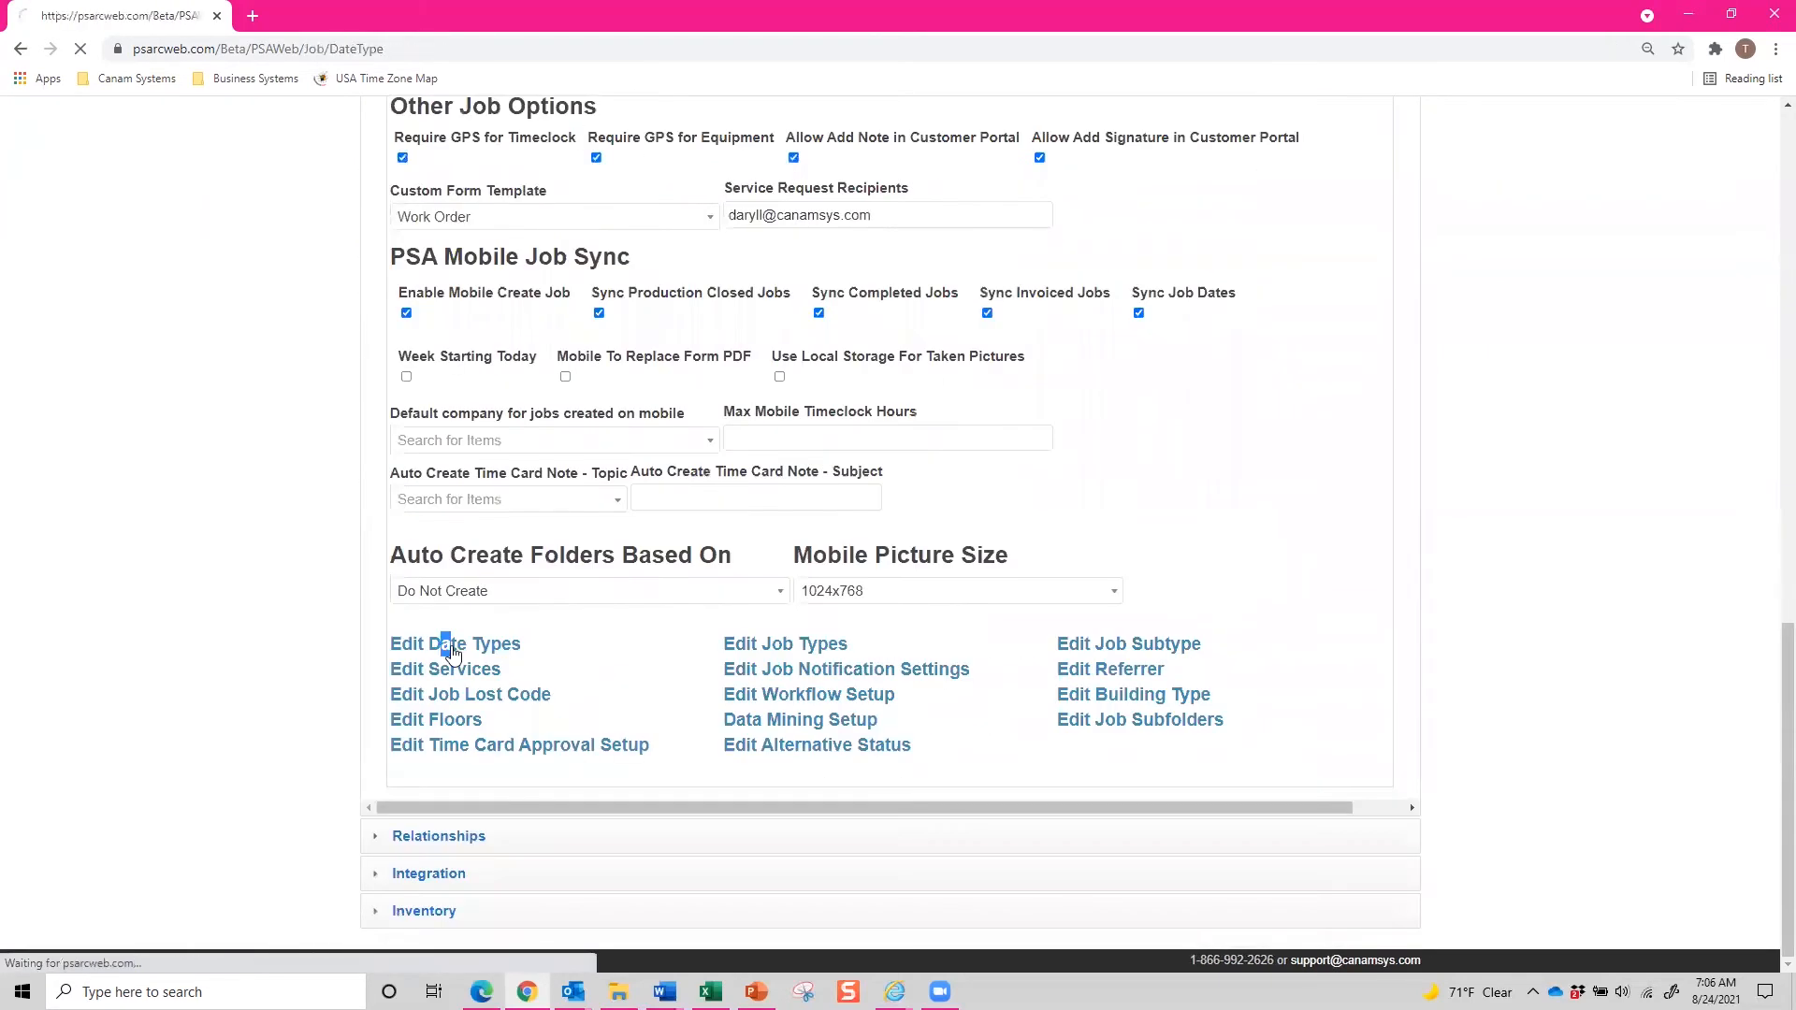
Enable Send to XactAnalysis for the Inspected date type and save it.
click(732, 320)
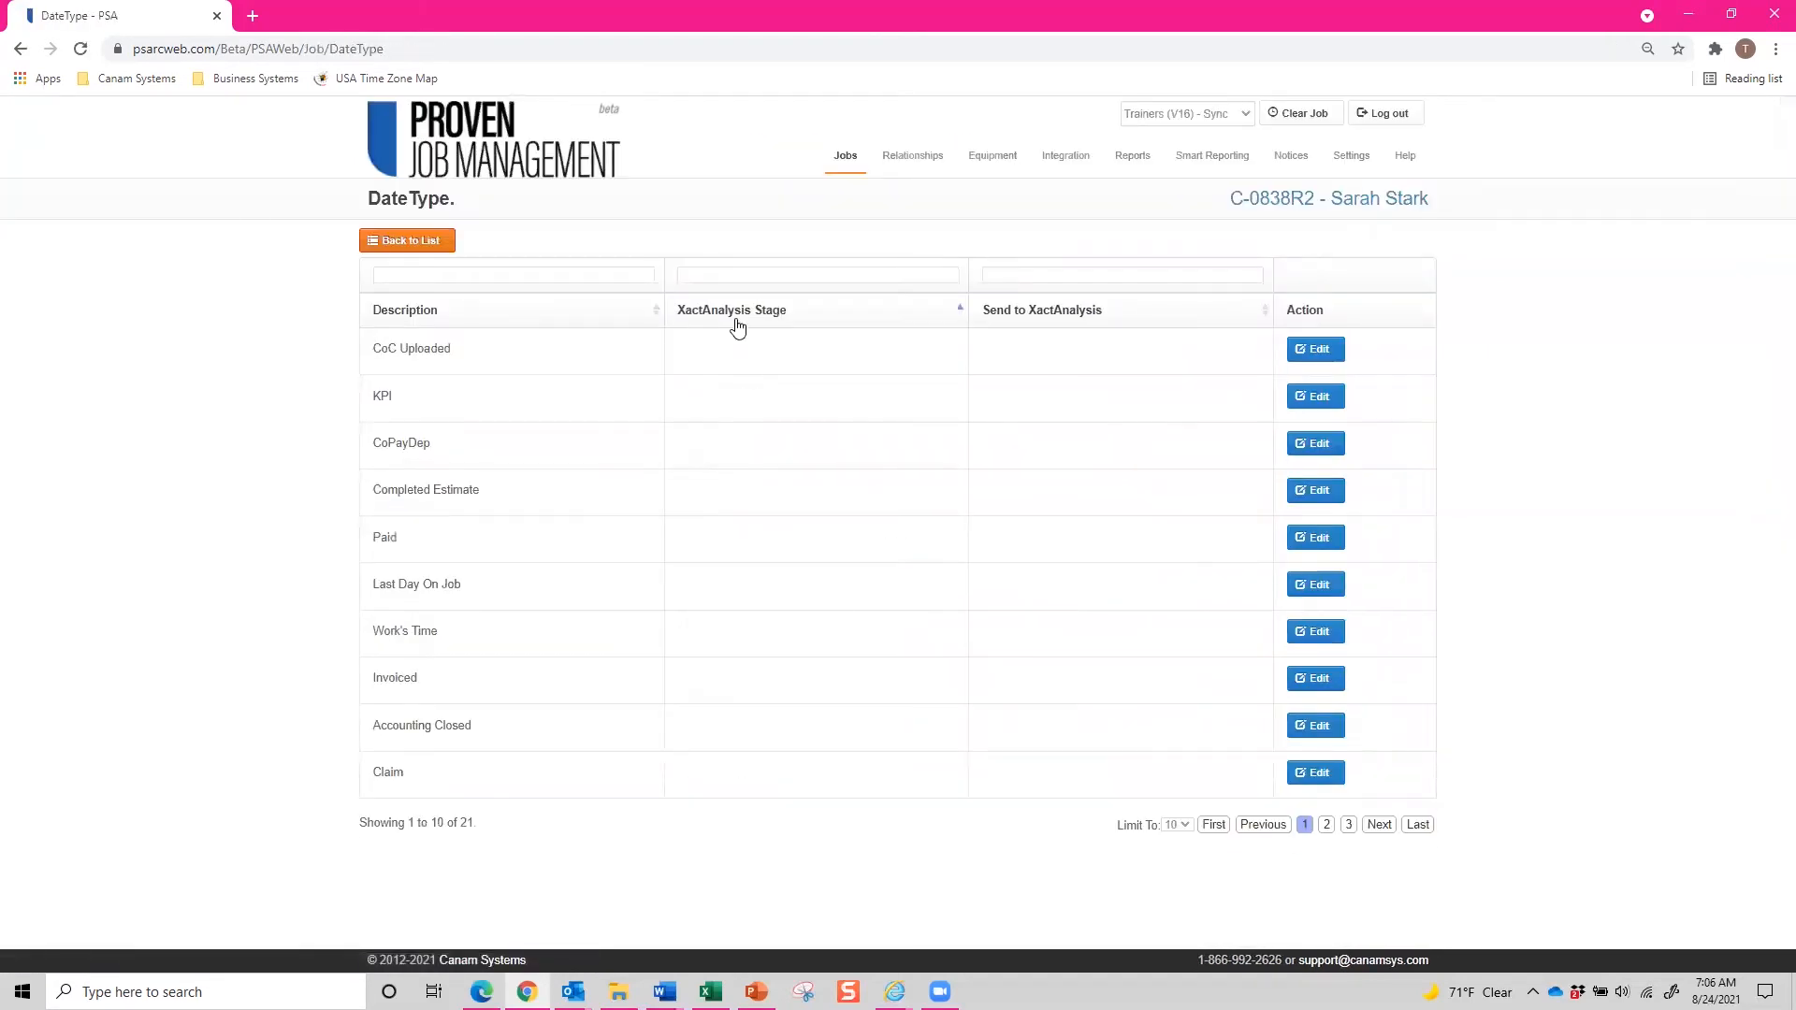
click(732, 320)
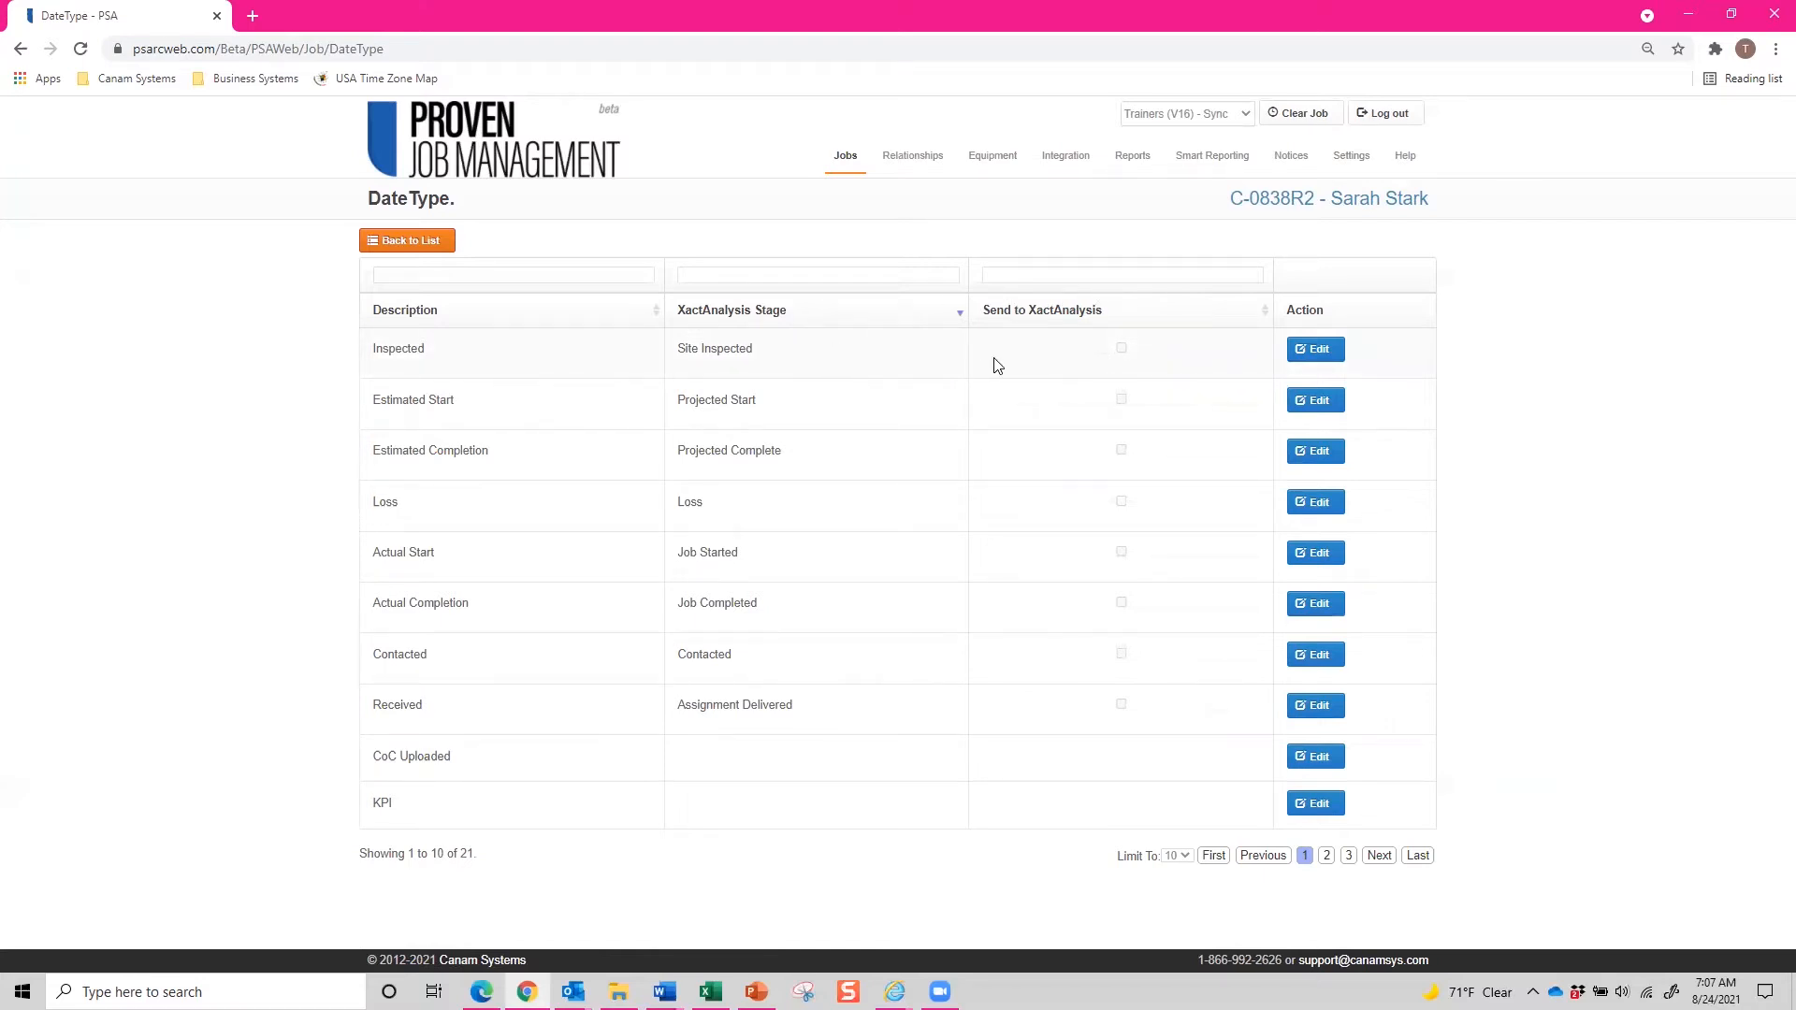
click(1313, 350)
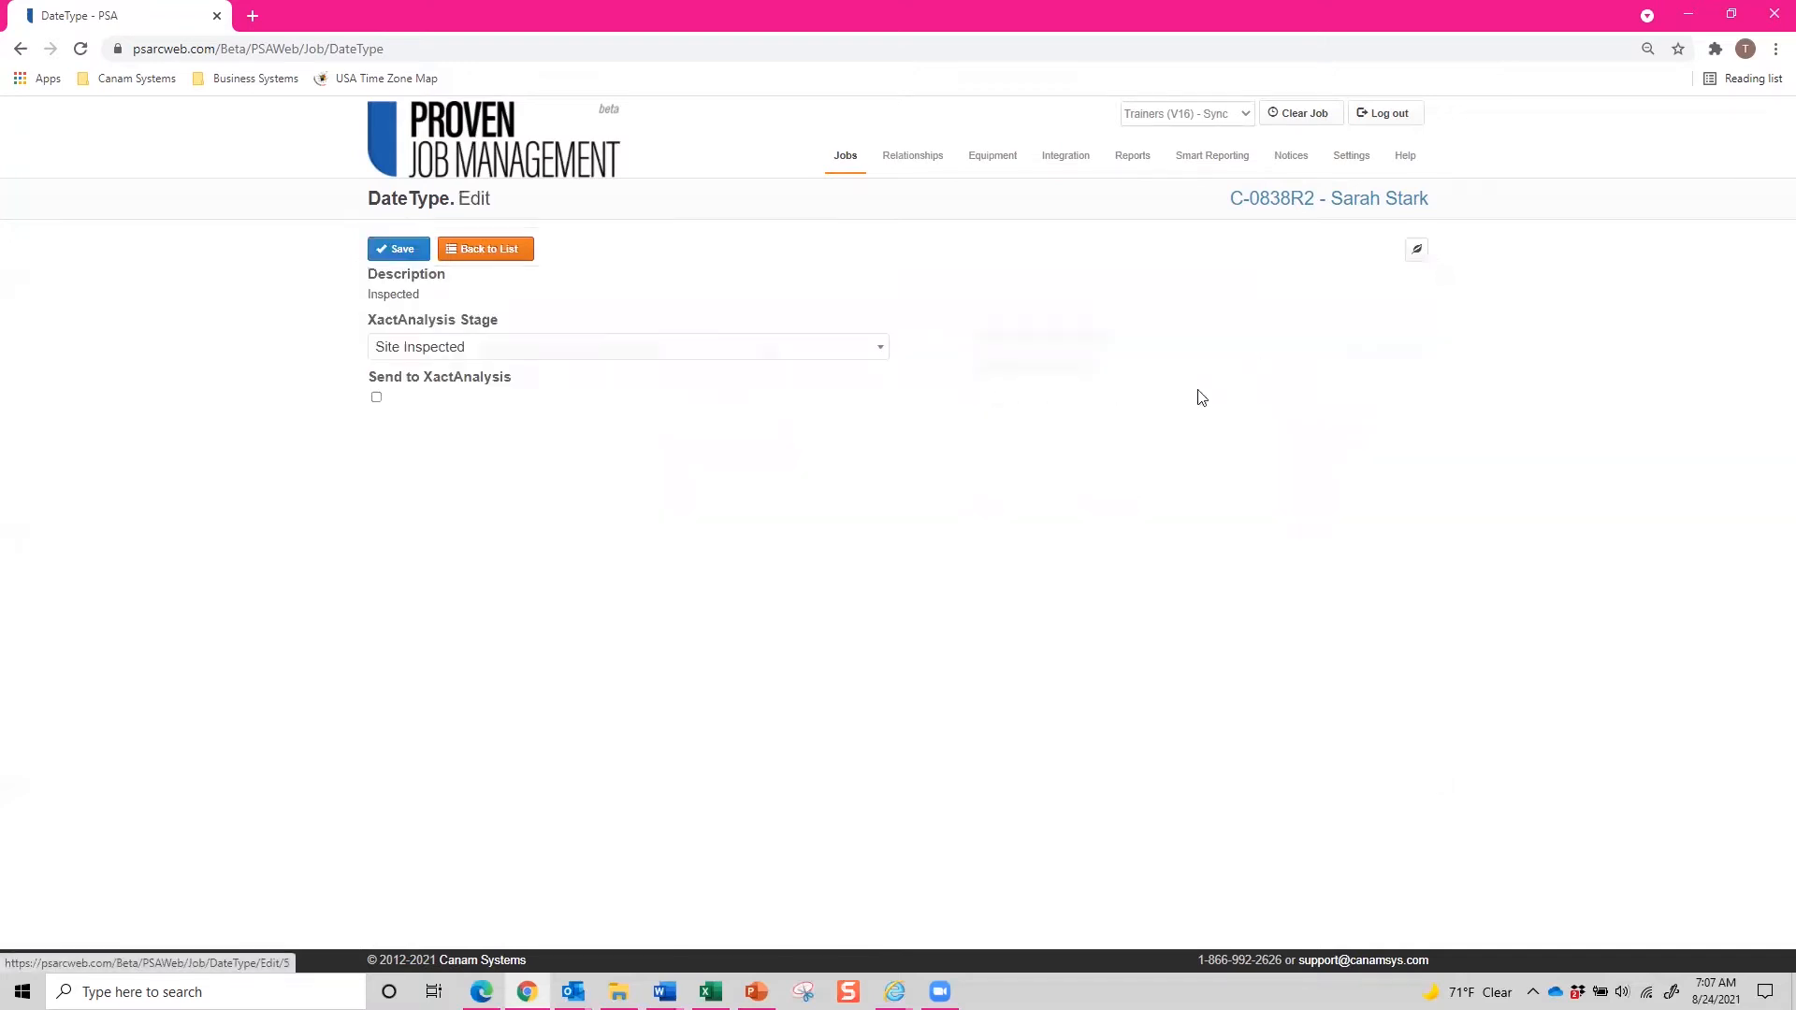
click(376, 398)
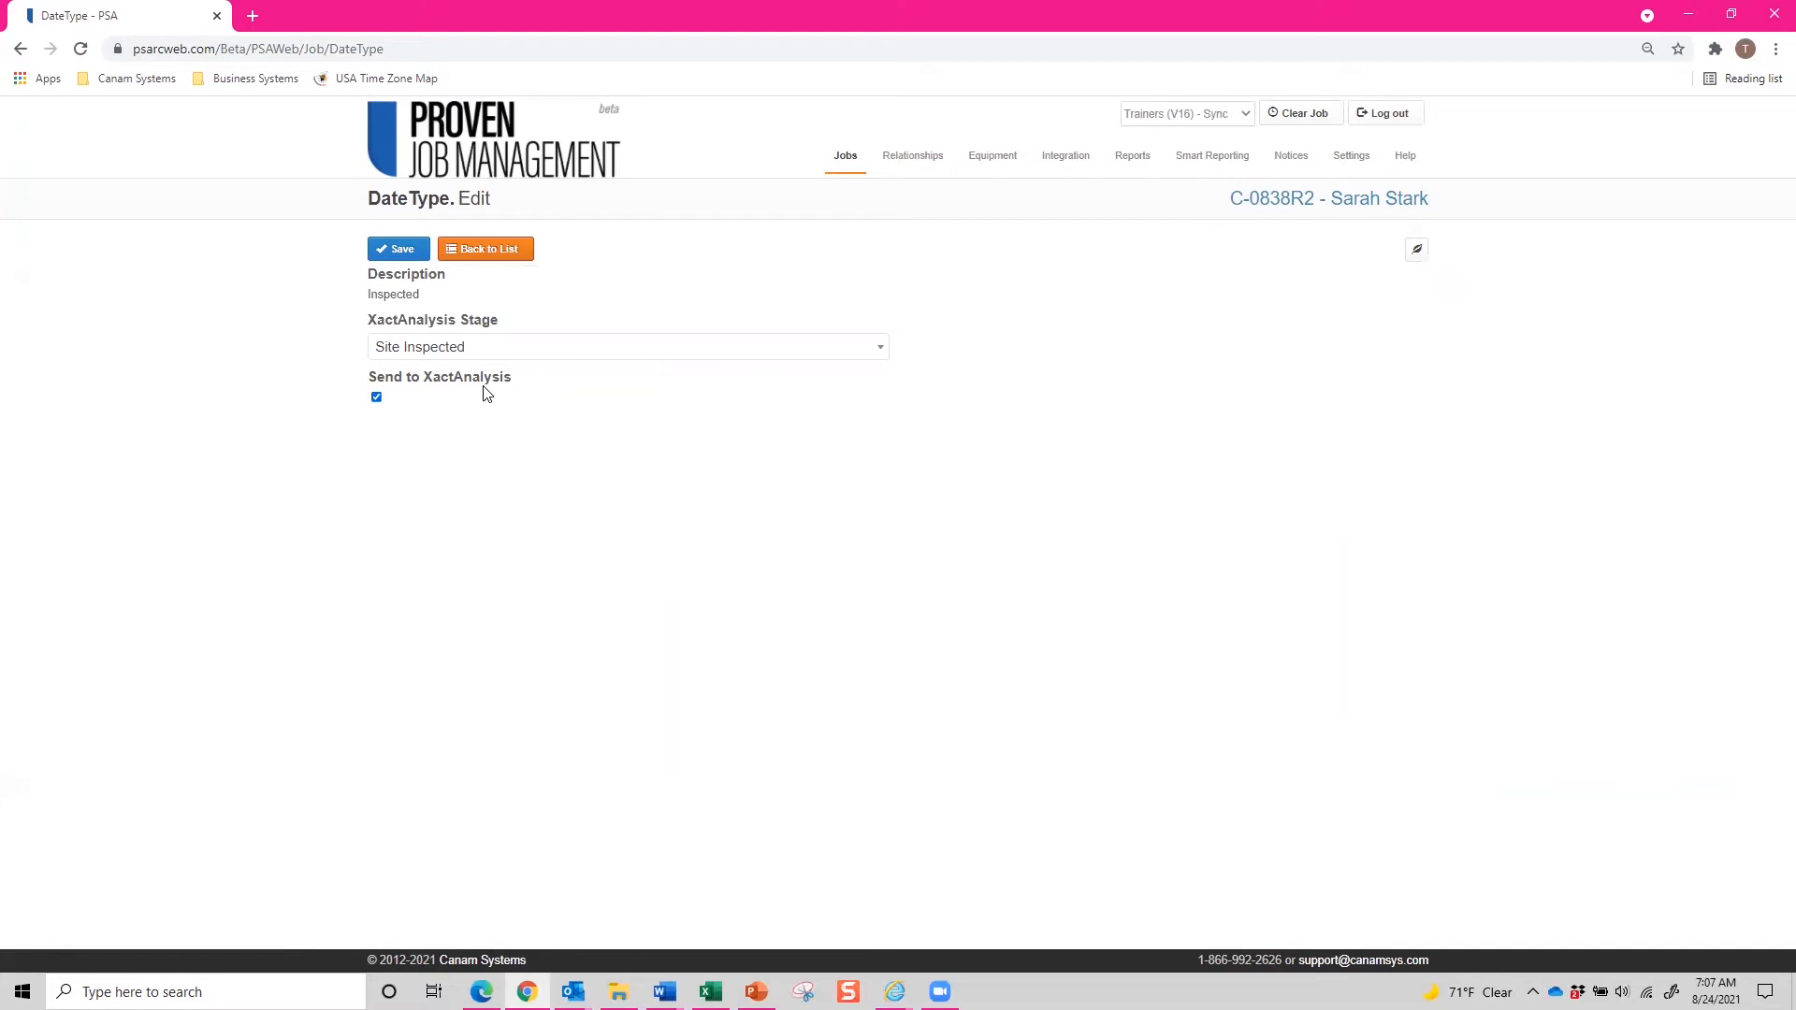
click(402, 249)
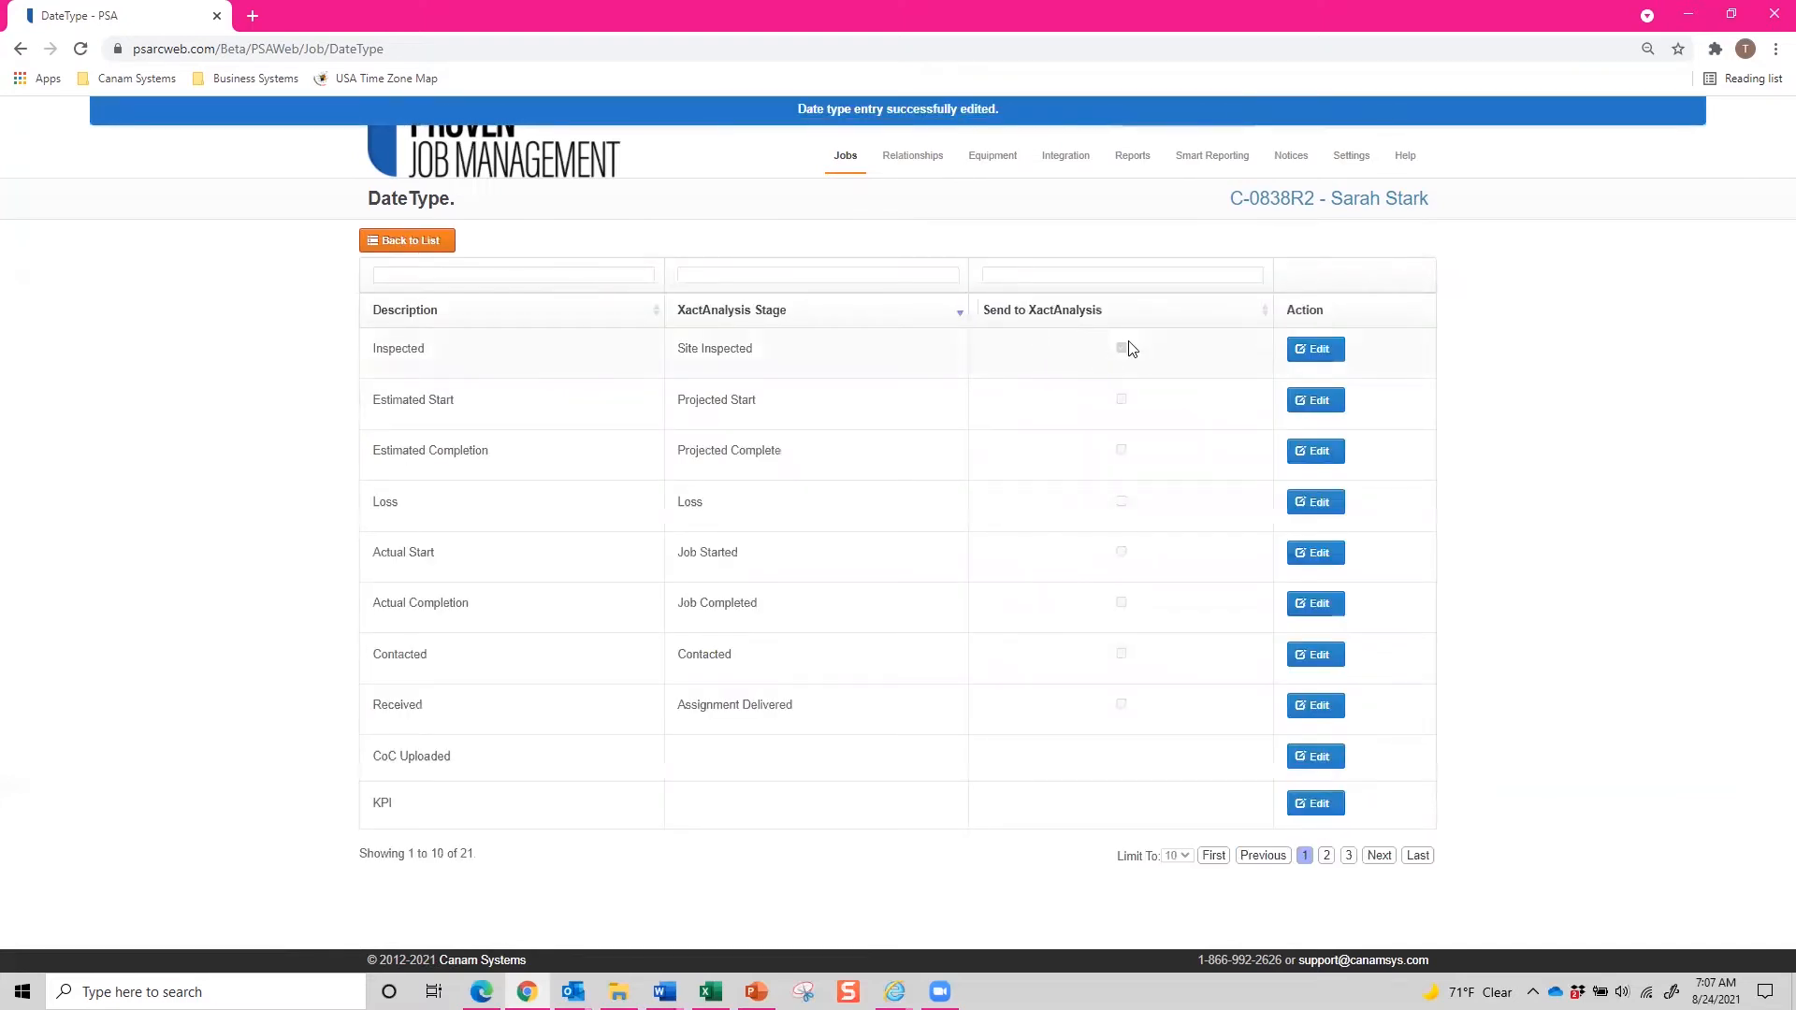
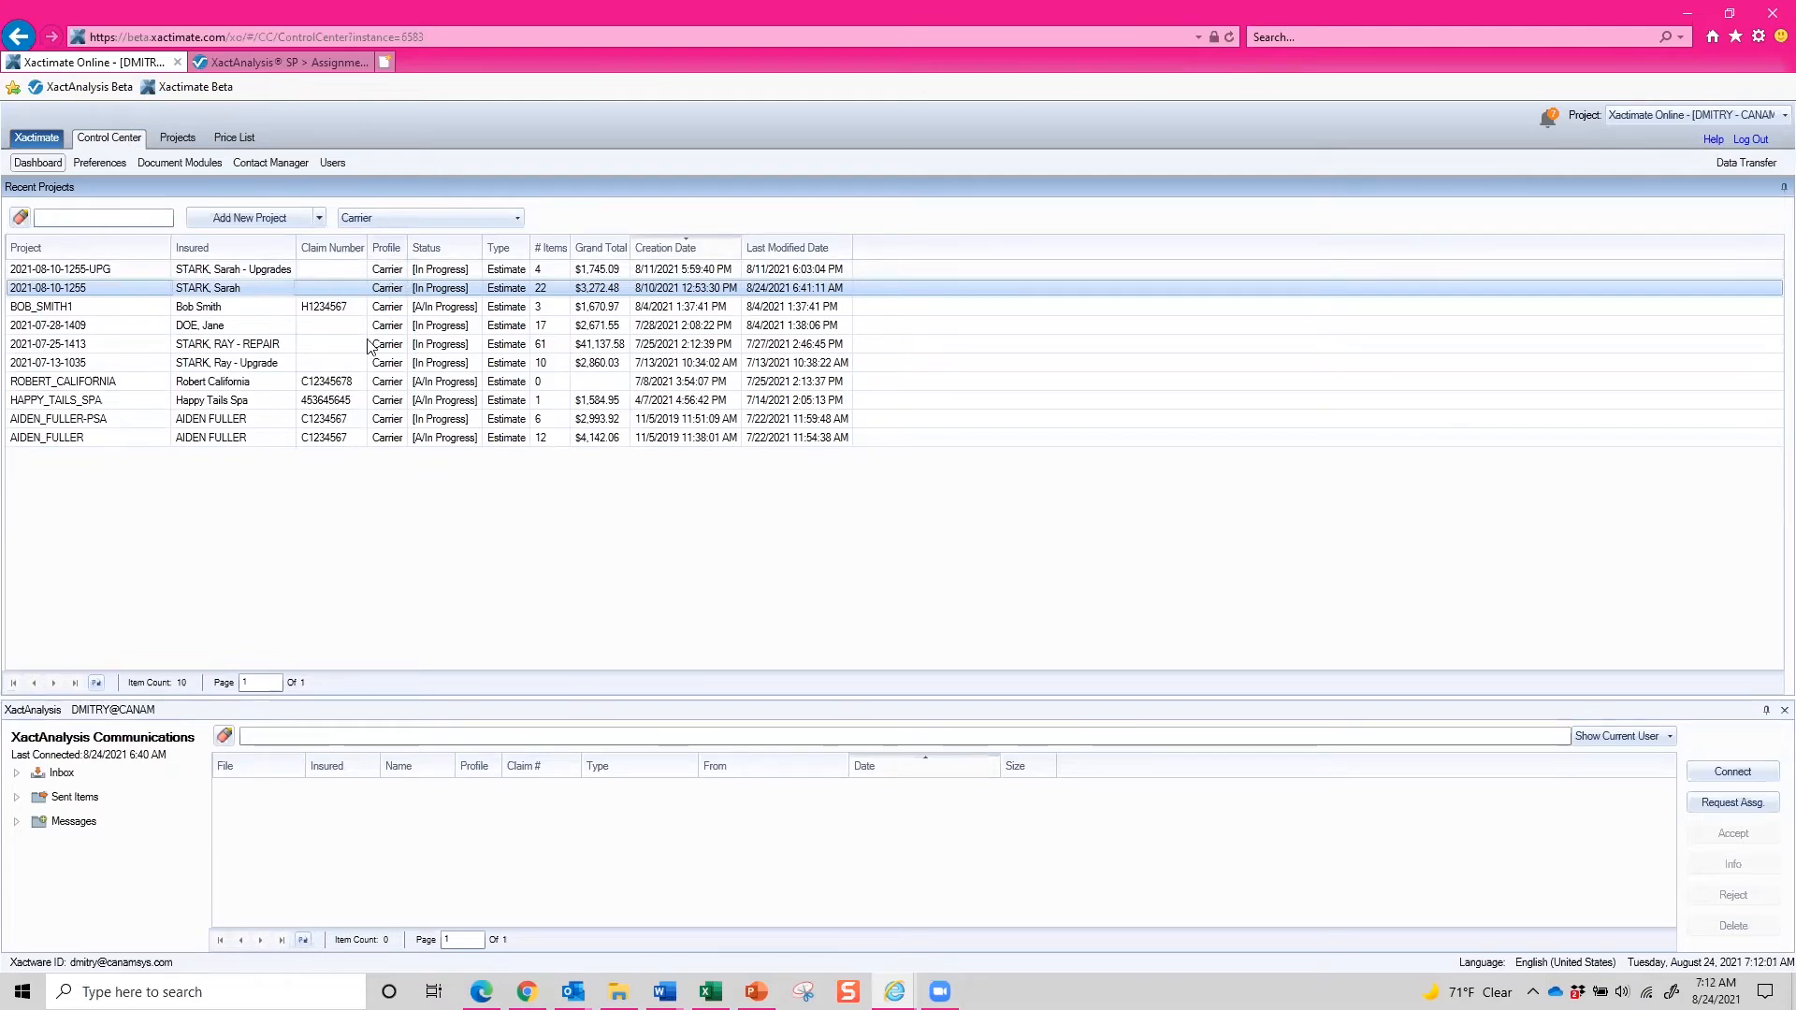
double_click(321, 290)
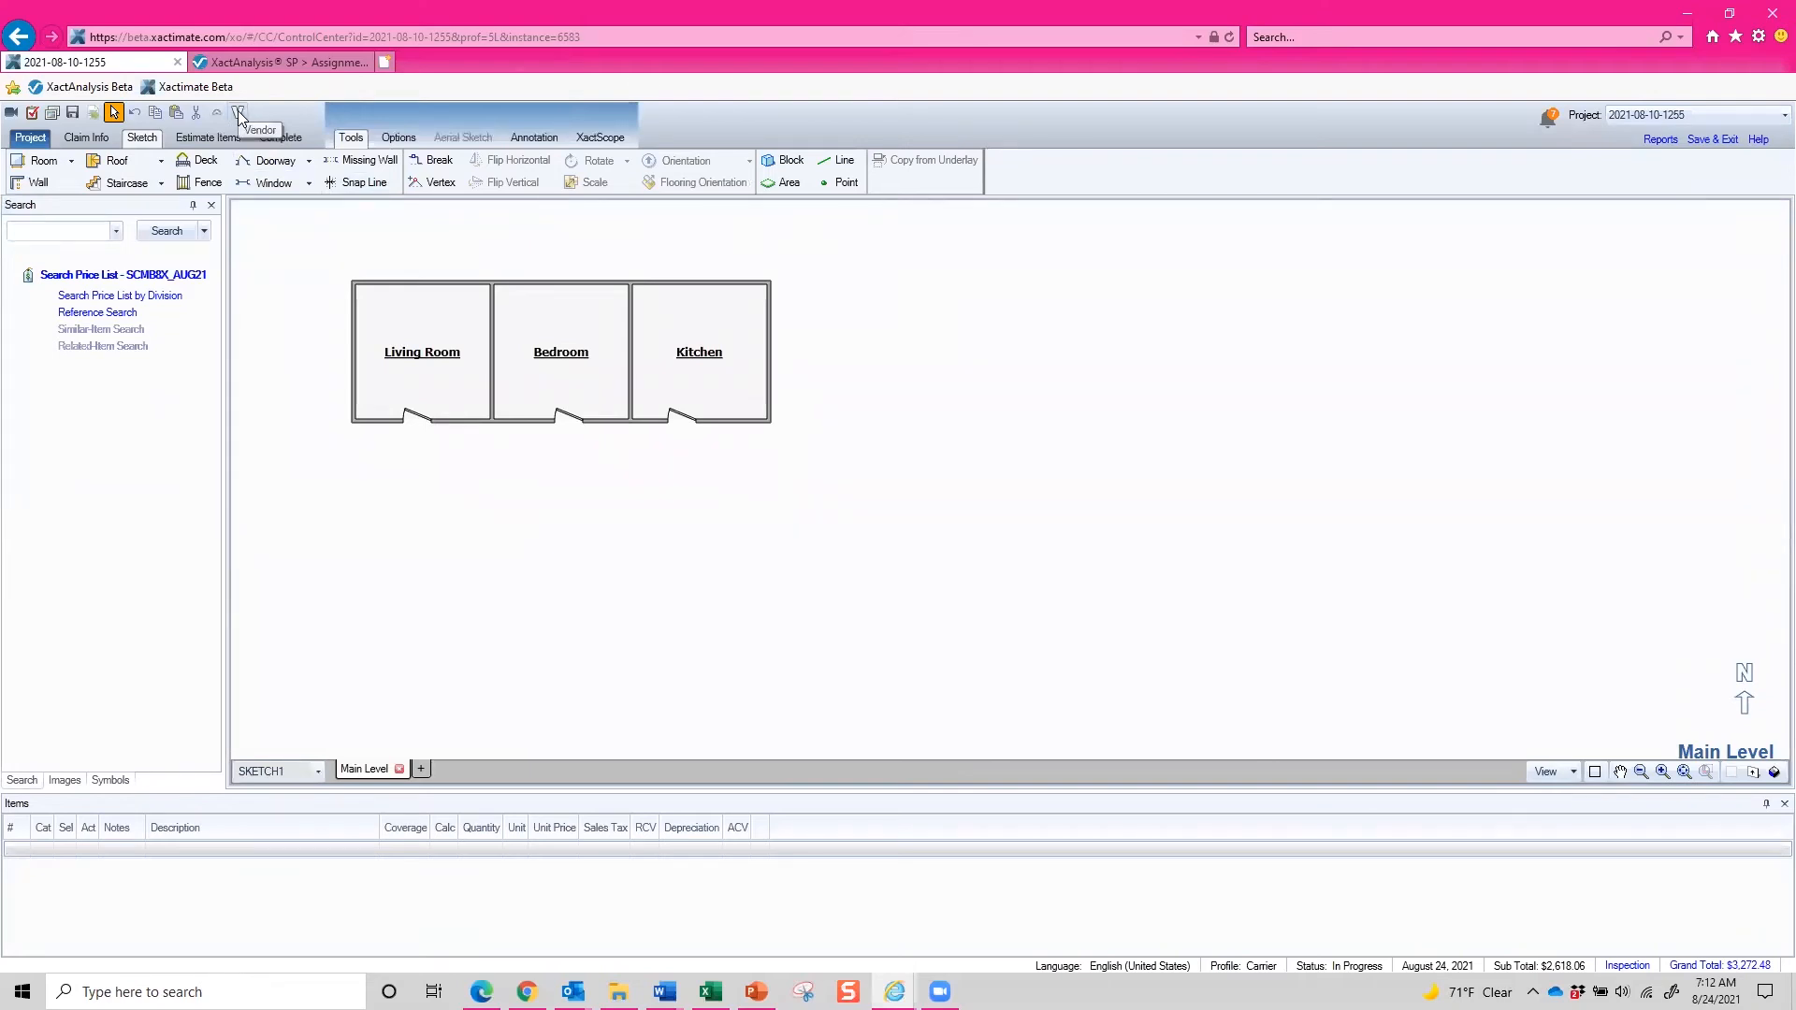
click(239, 113)
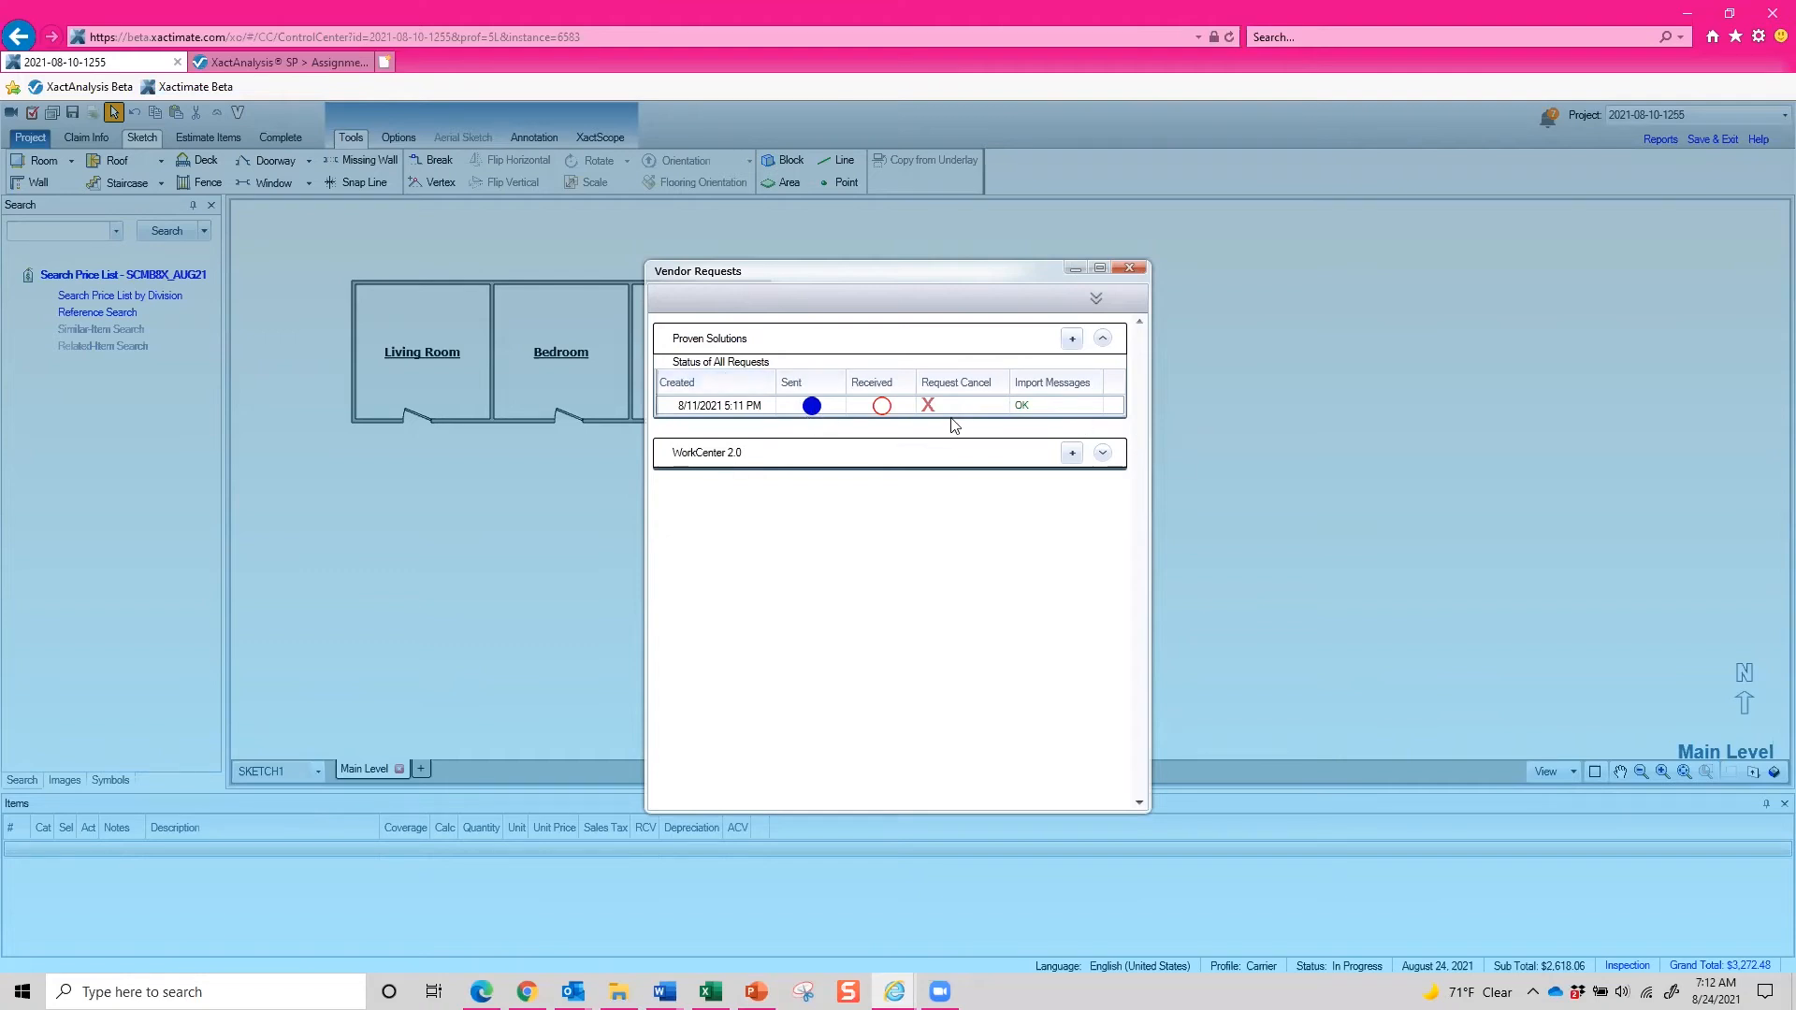
click(1072, 339)
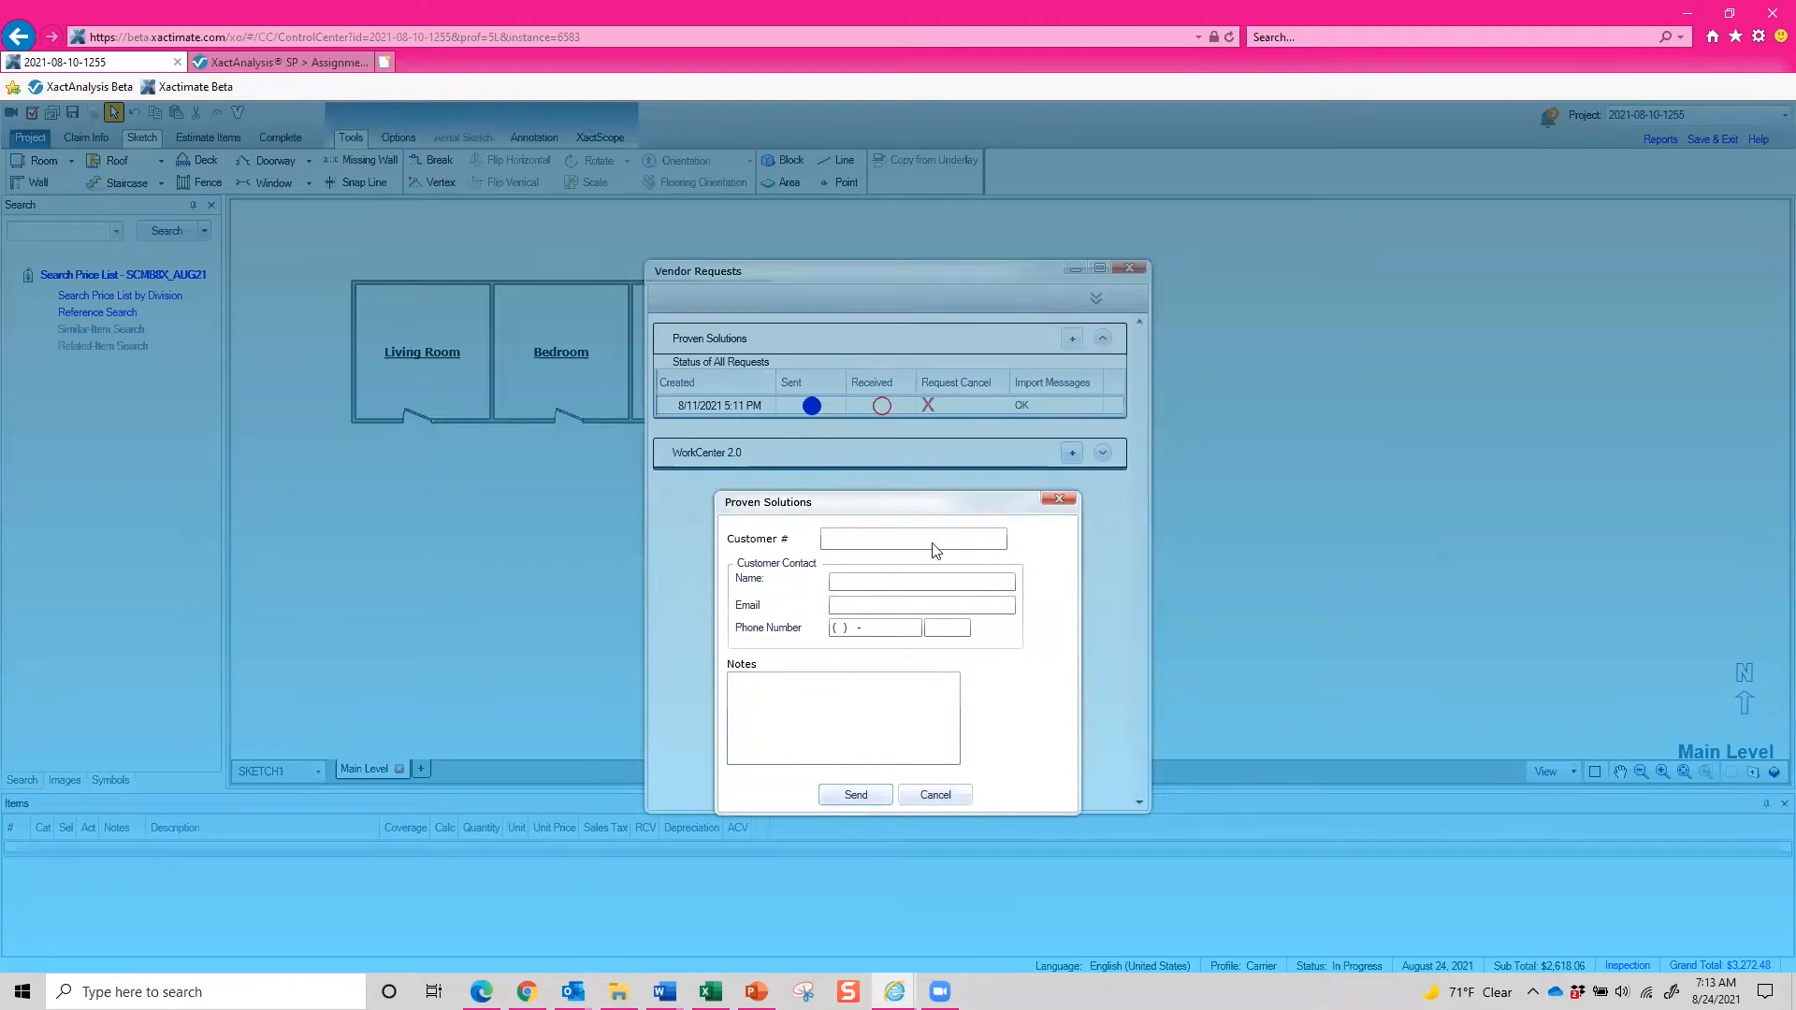
click(857, 794)
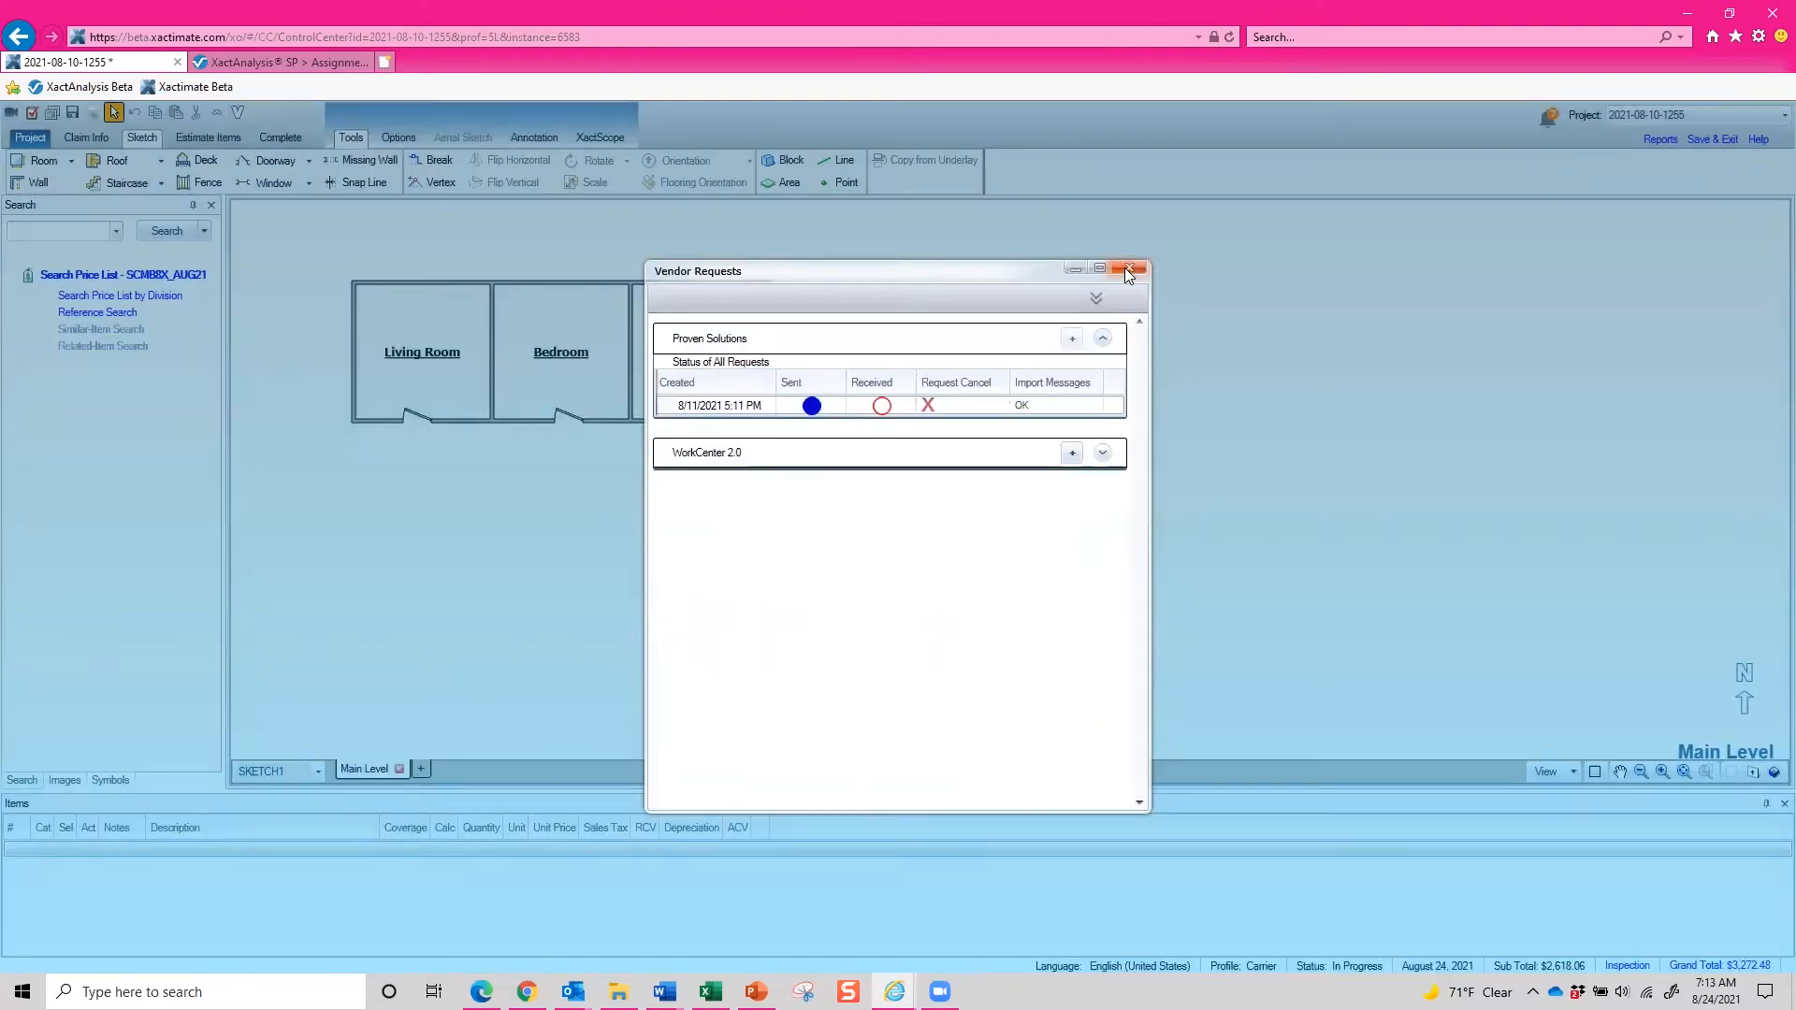
click(1128, 269)
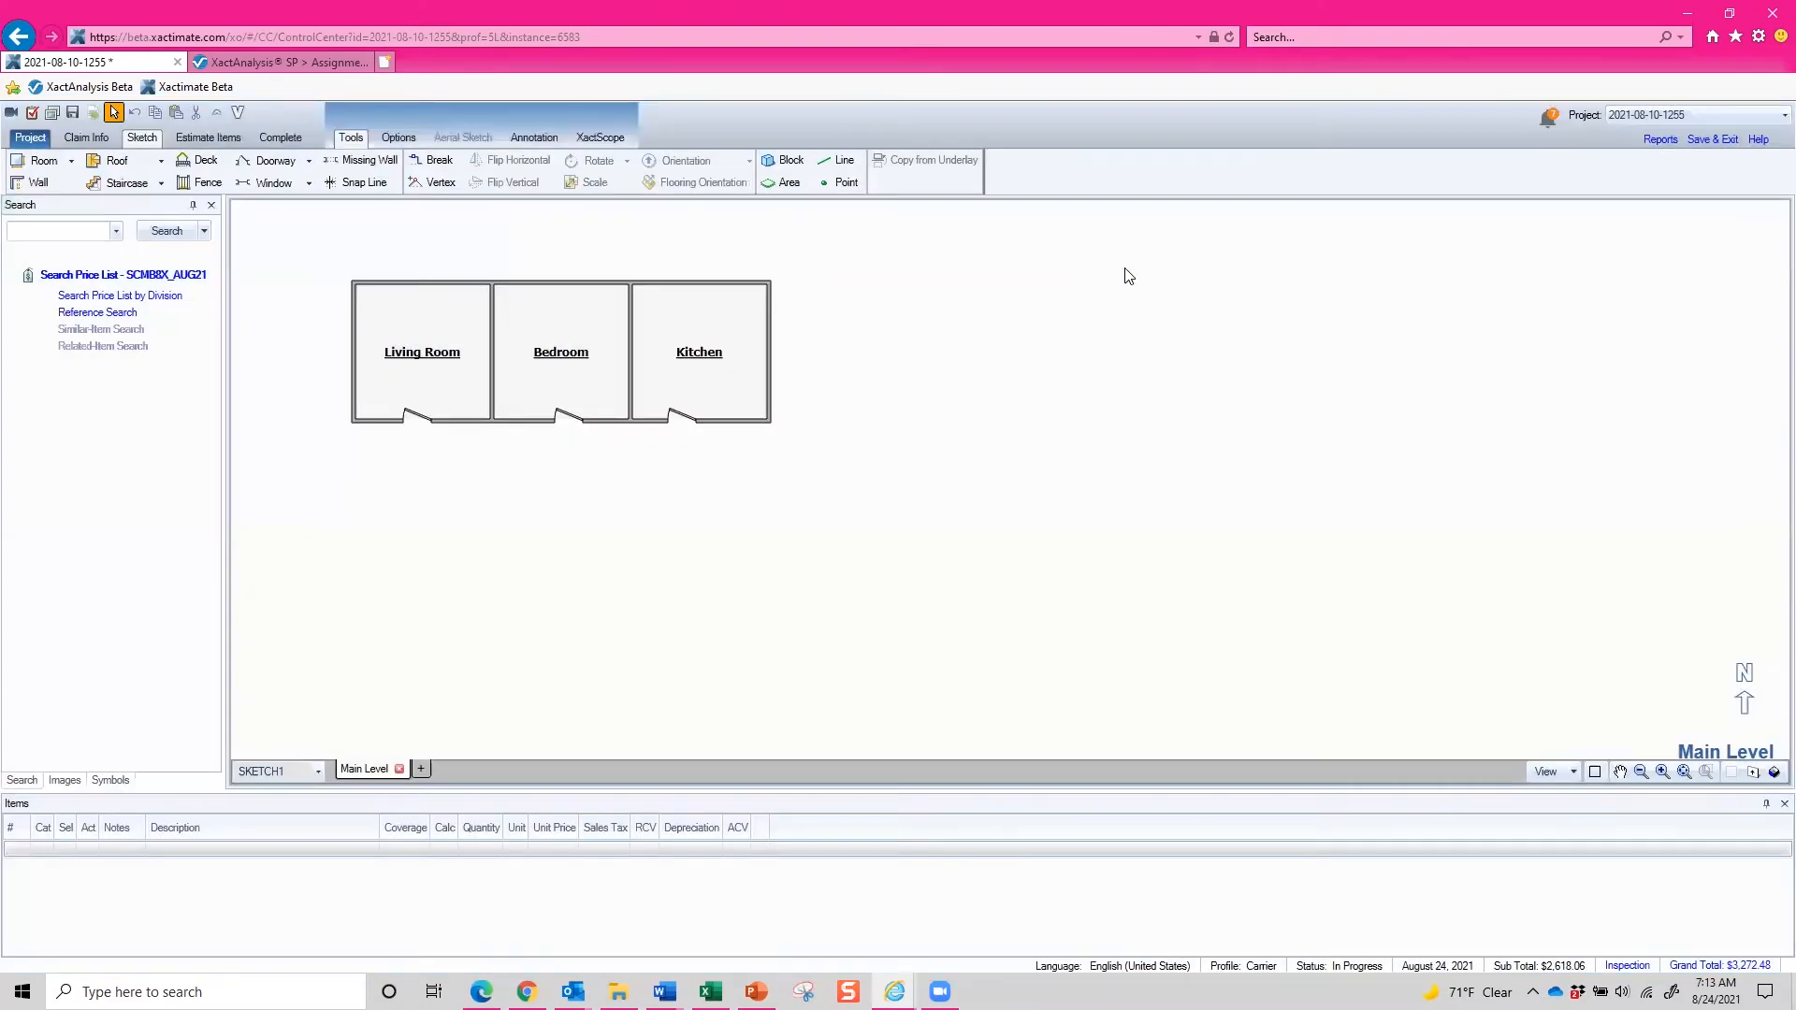
Save and exit the project, then connect to XactAnalysis to send and receive, and close the connection dialog.
click(1719, 143)
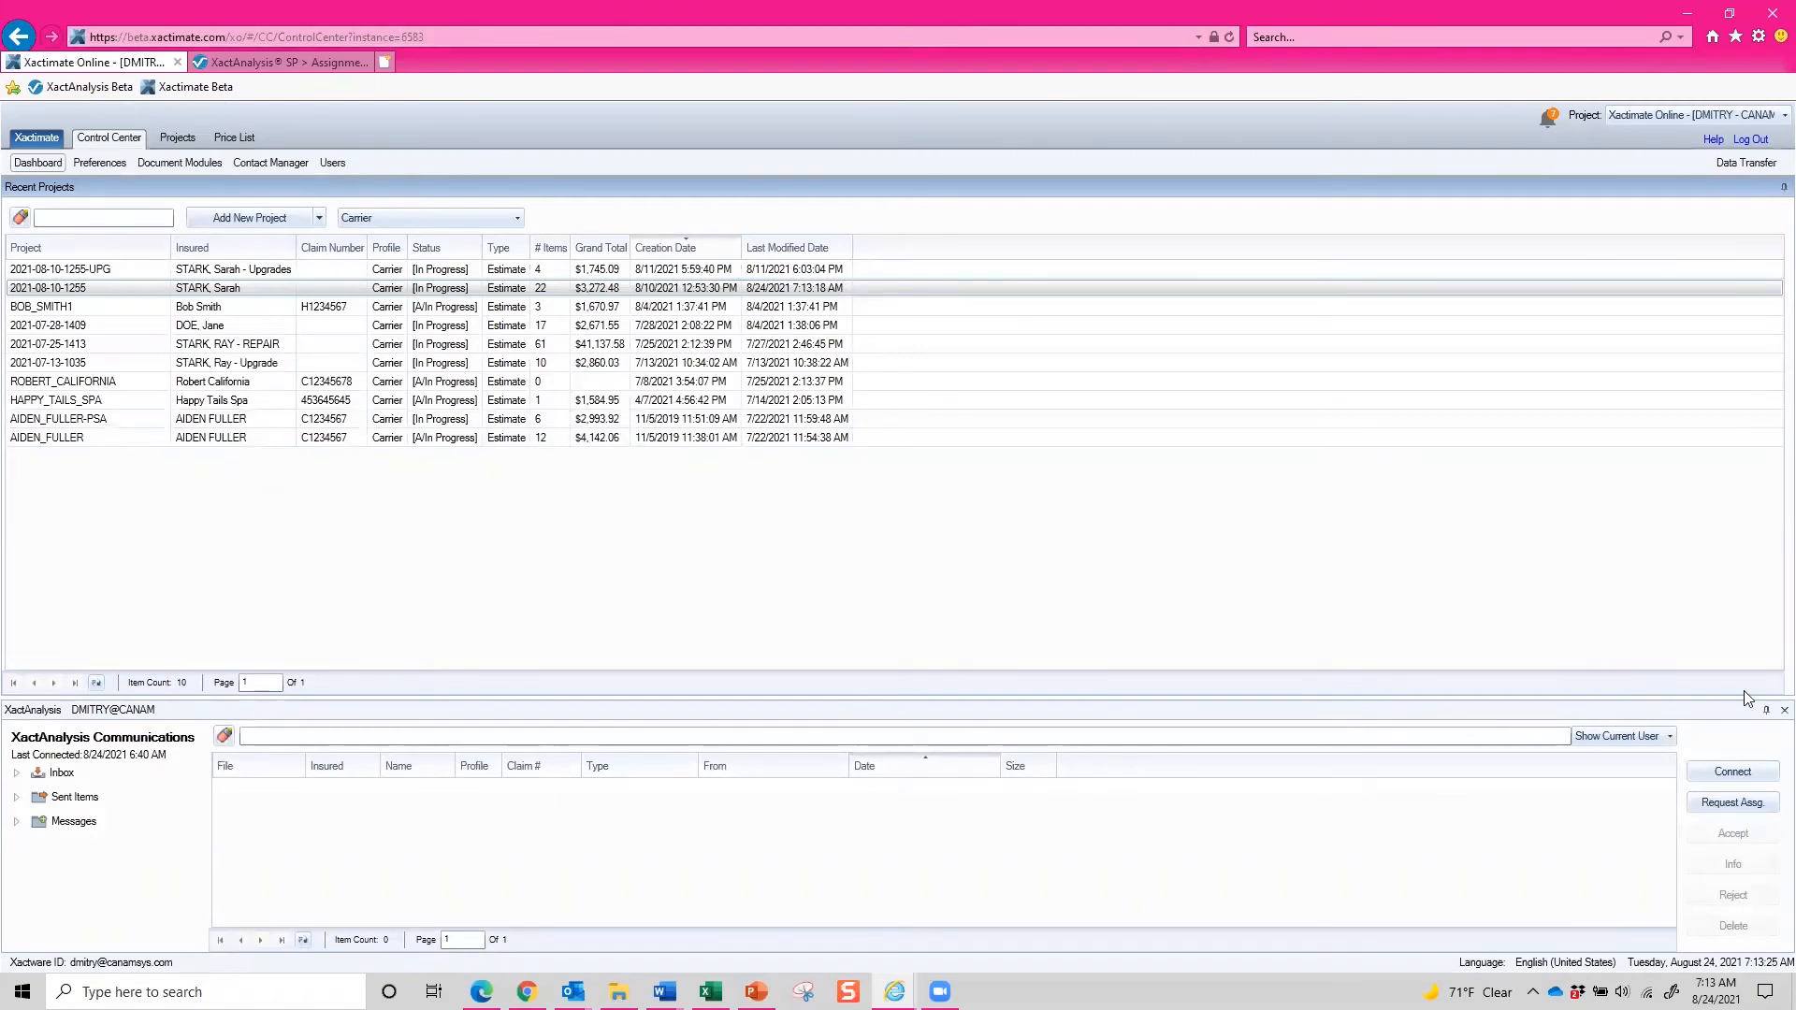
click(1732, 772)
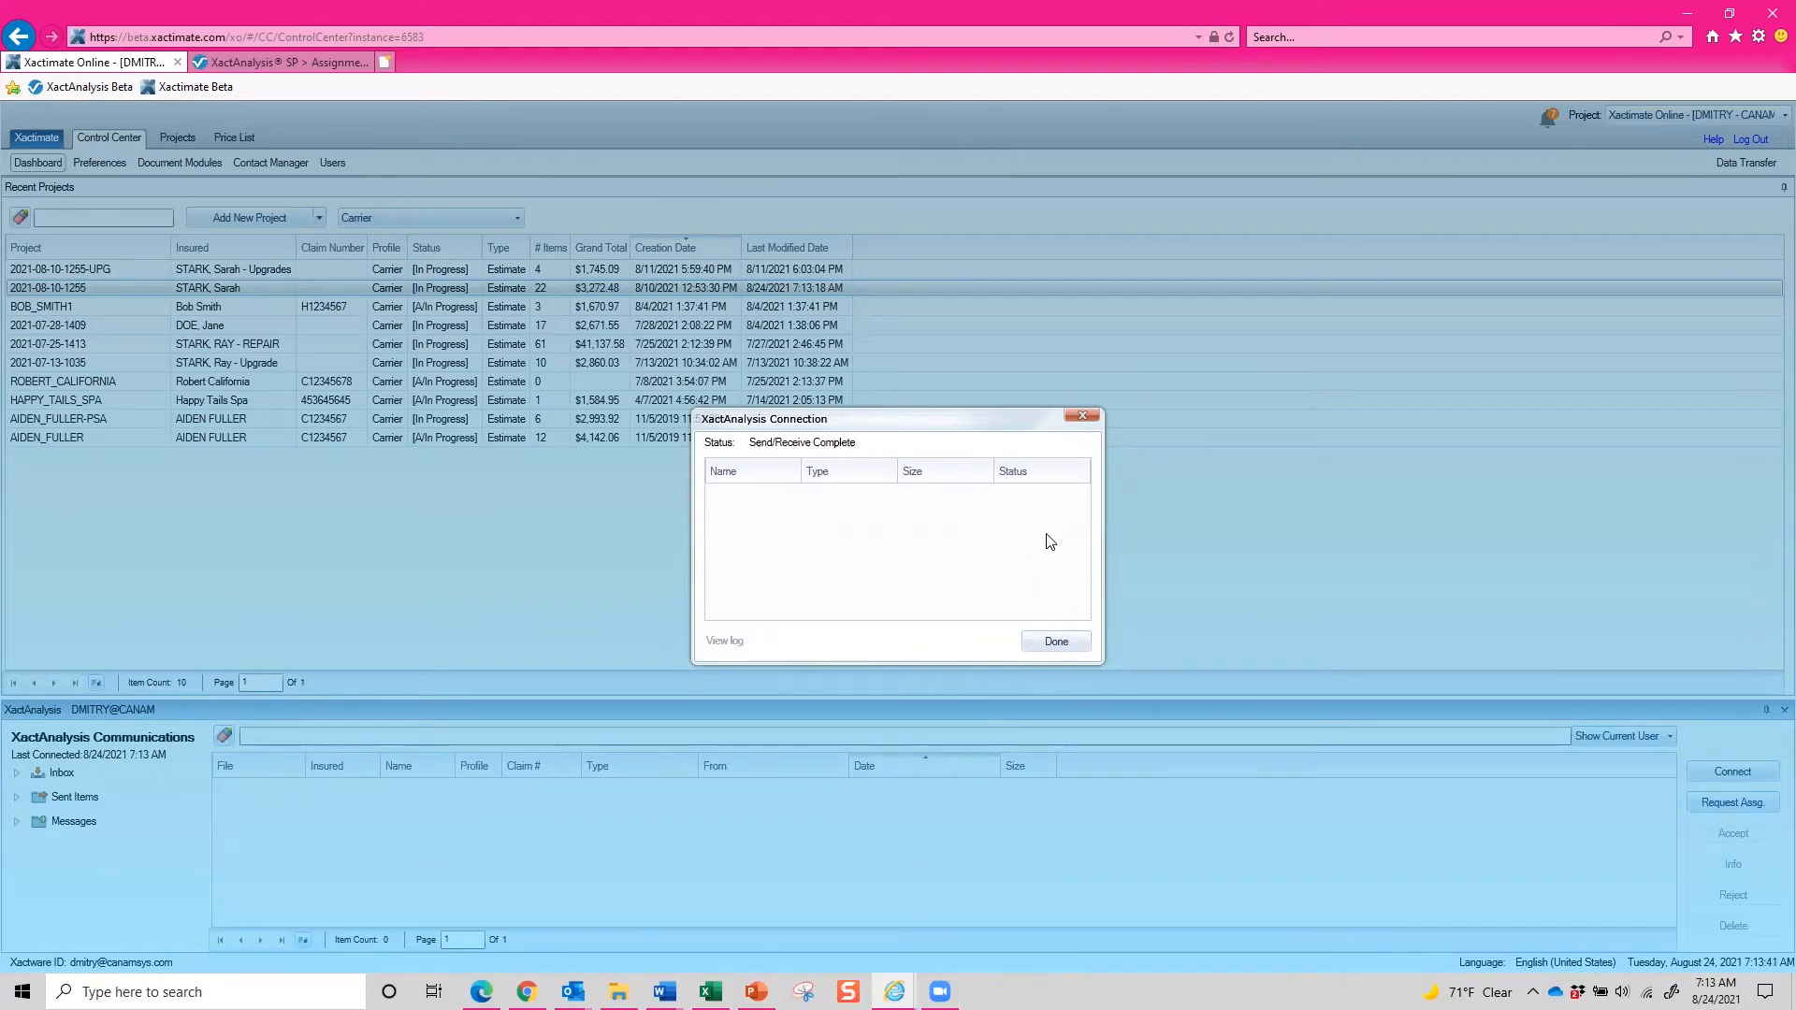
click(1081, 643)
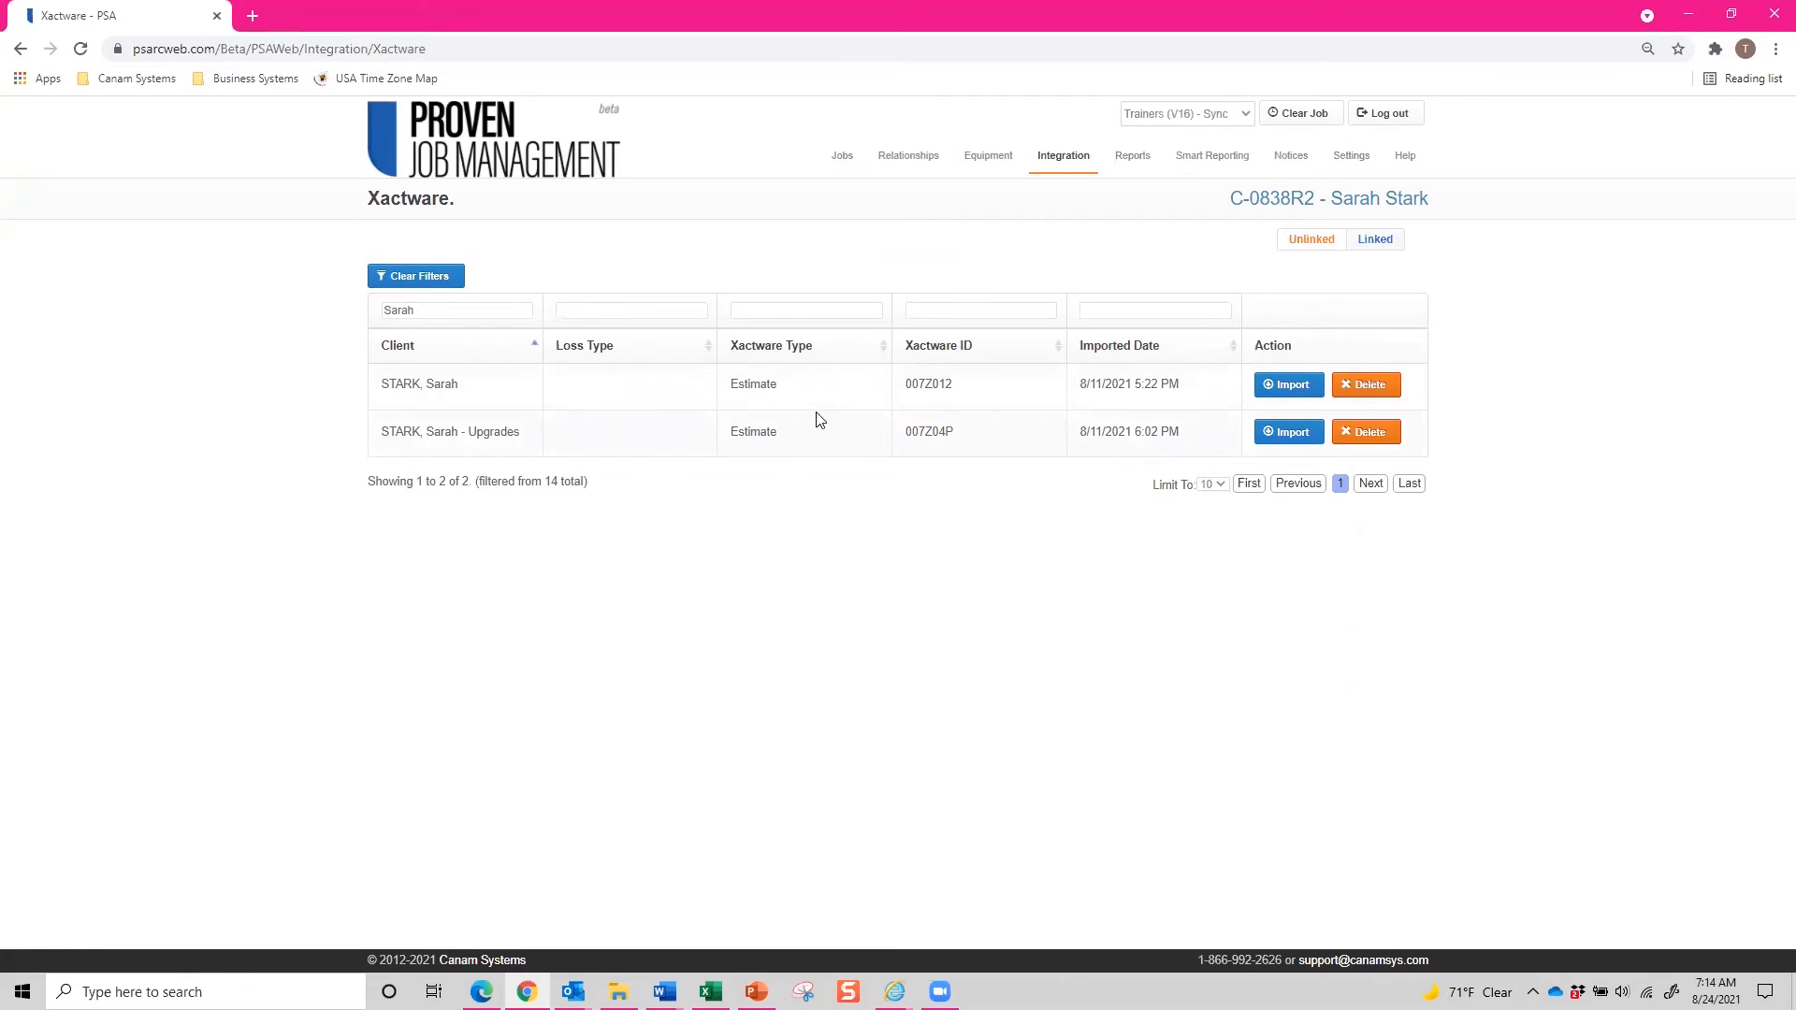
click(1261, 395)
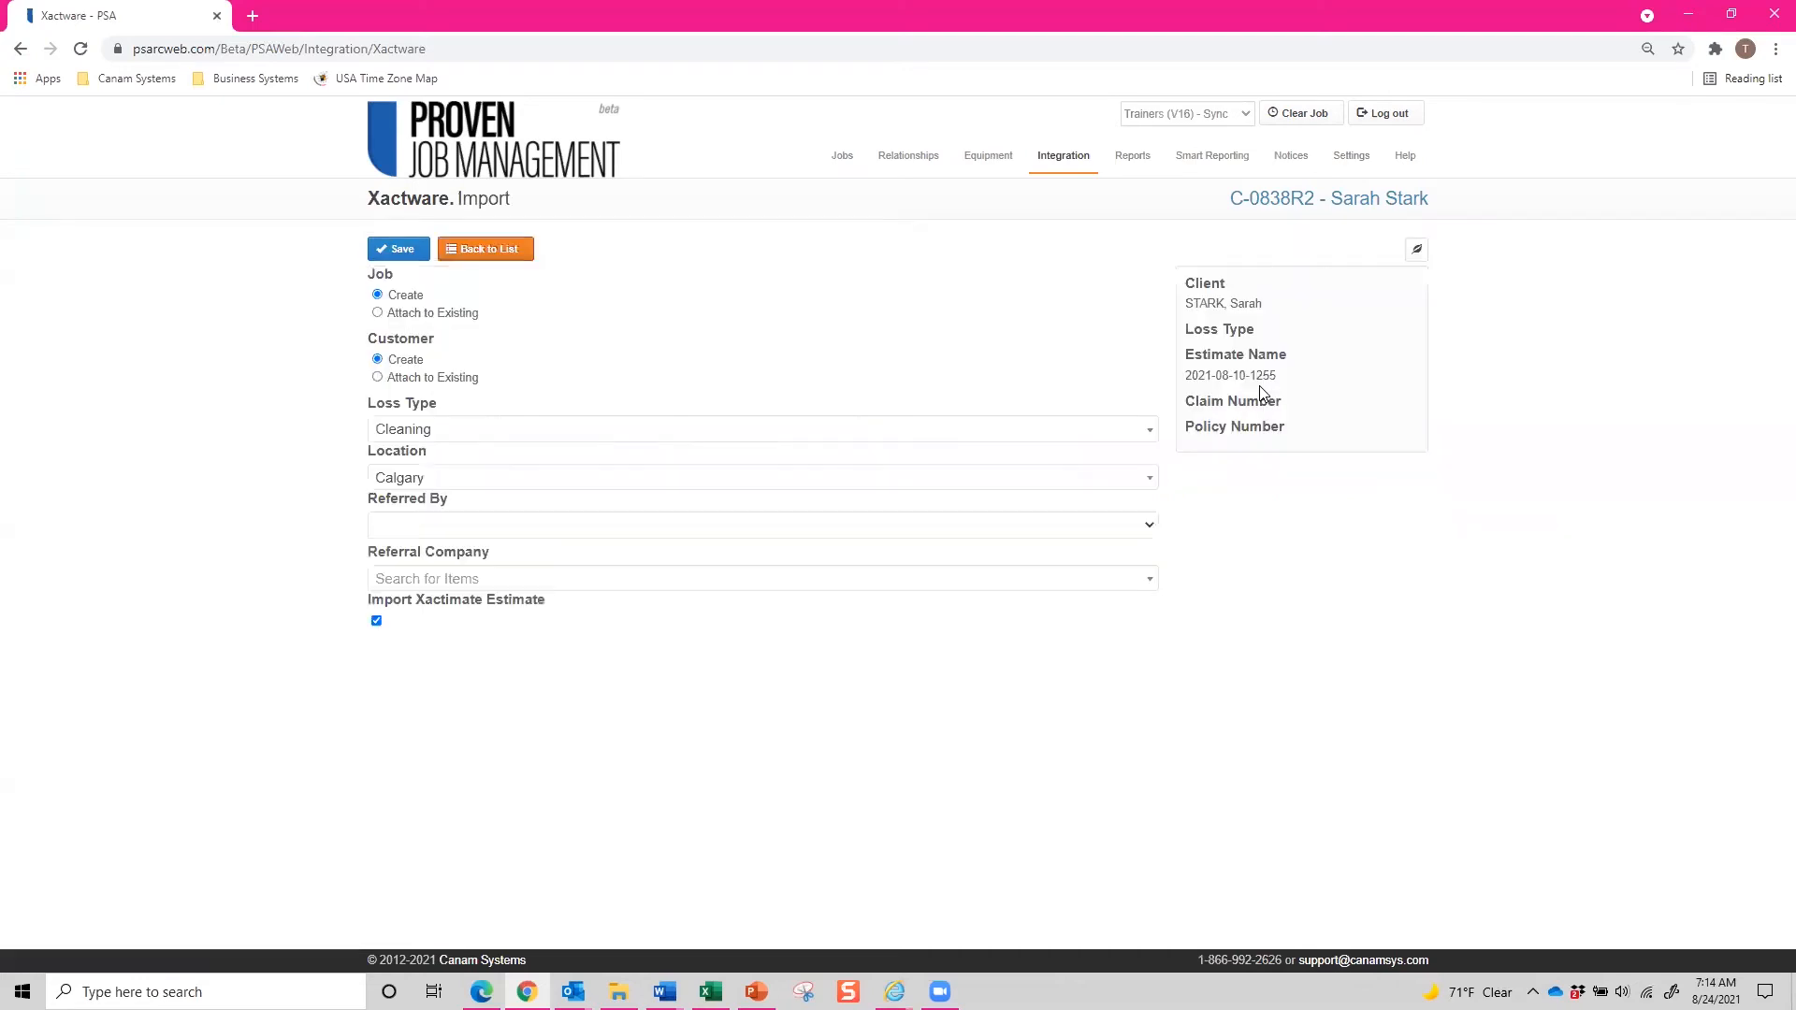
click(379, 314)
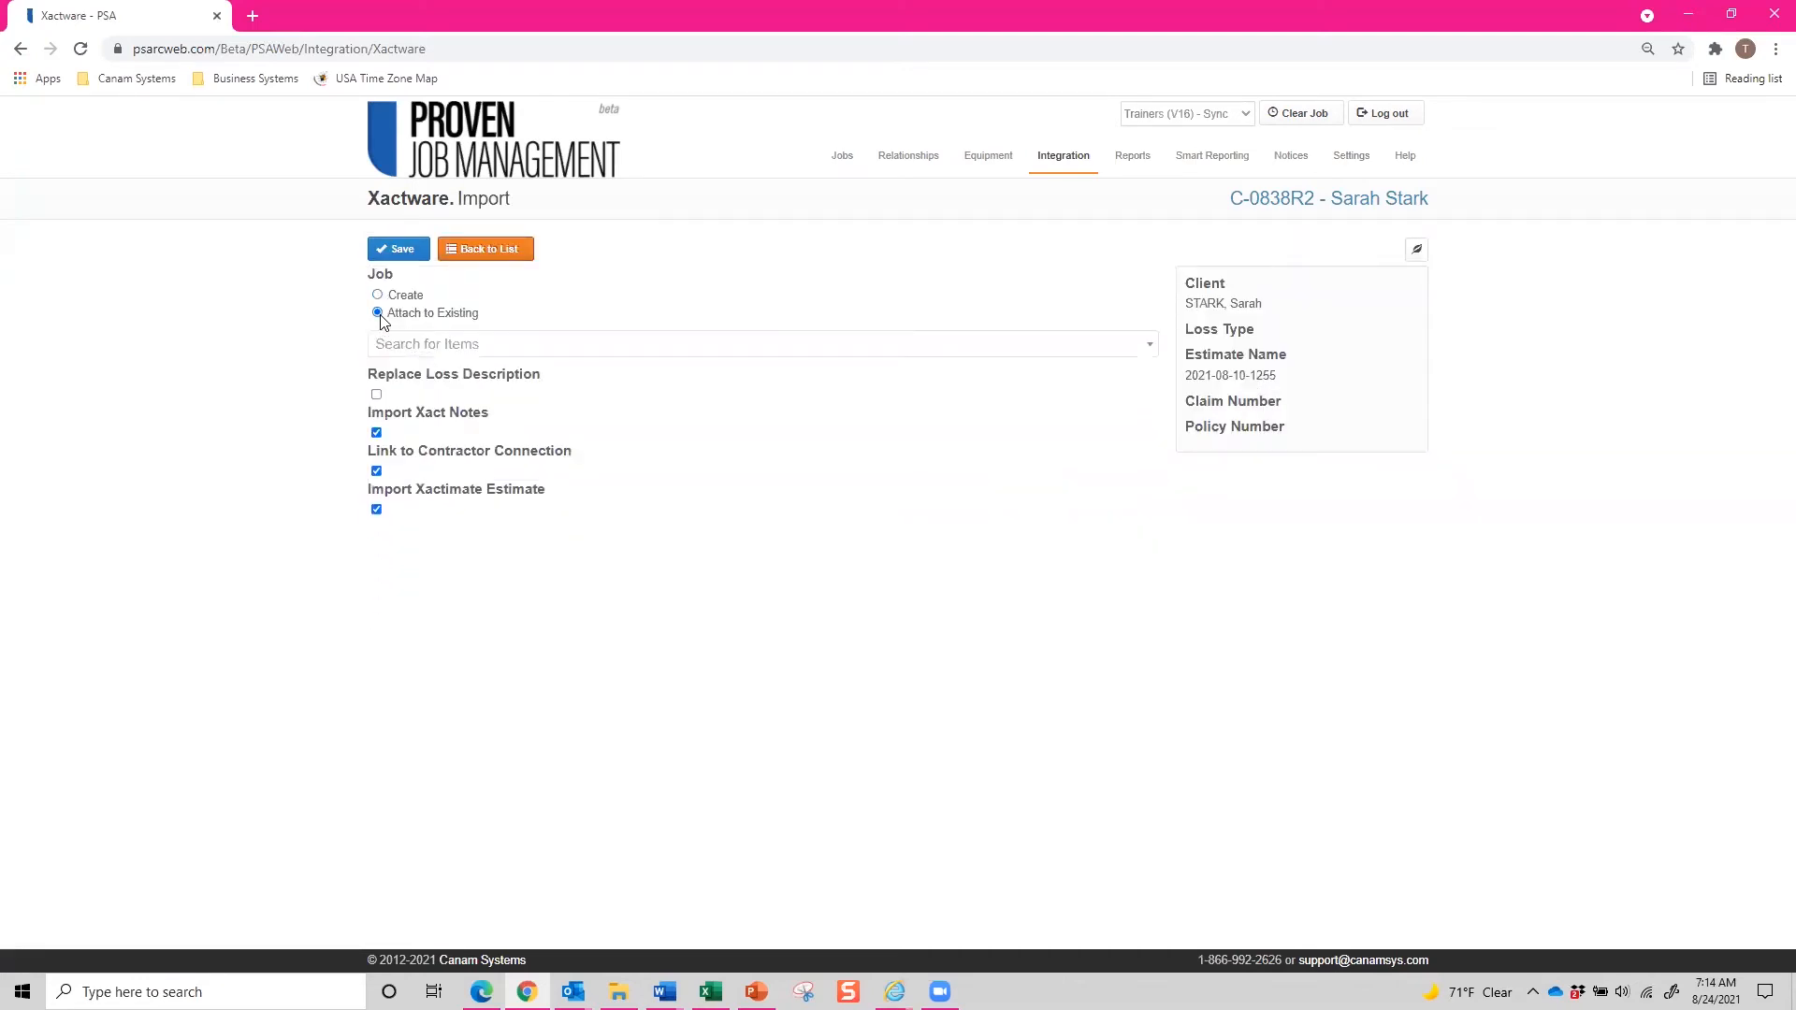
click(396, 345)
text(Sarah)
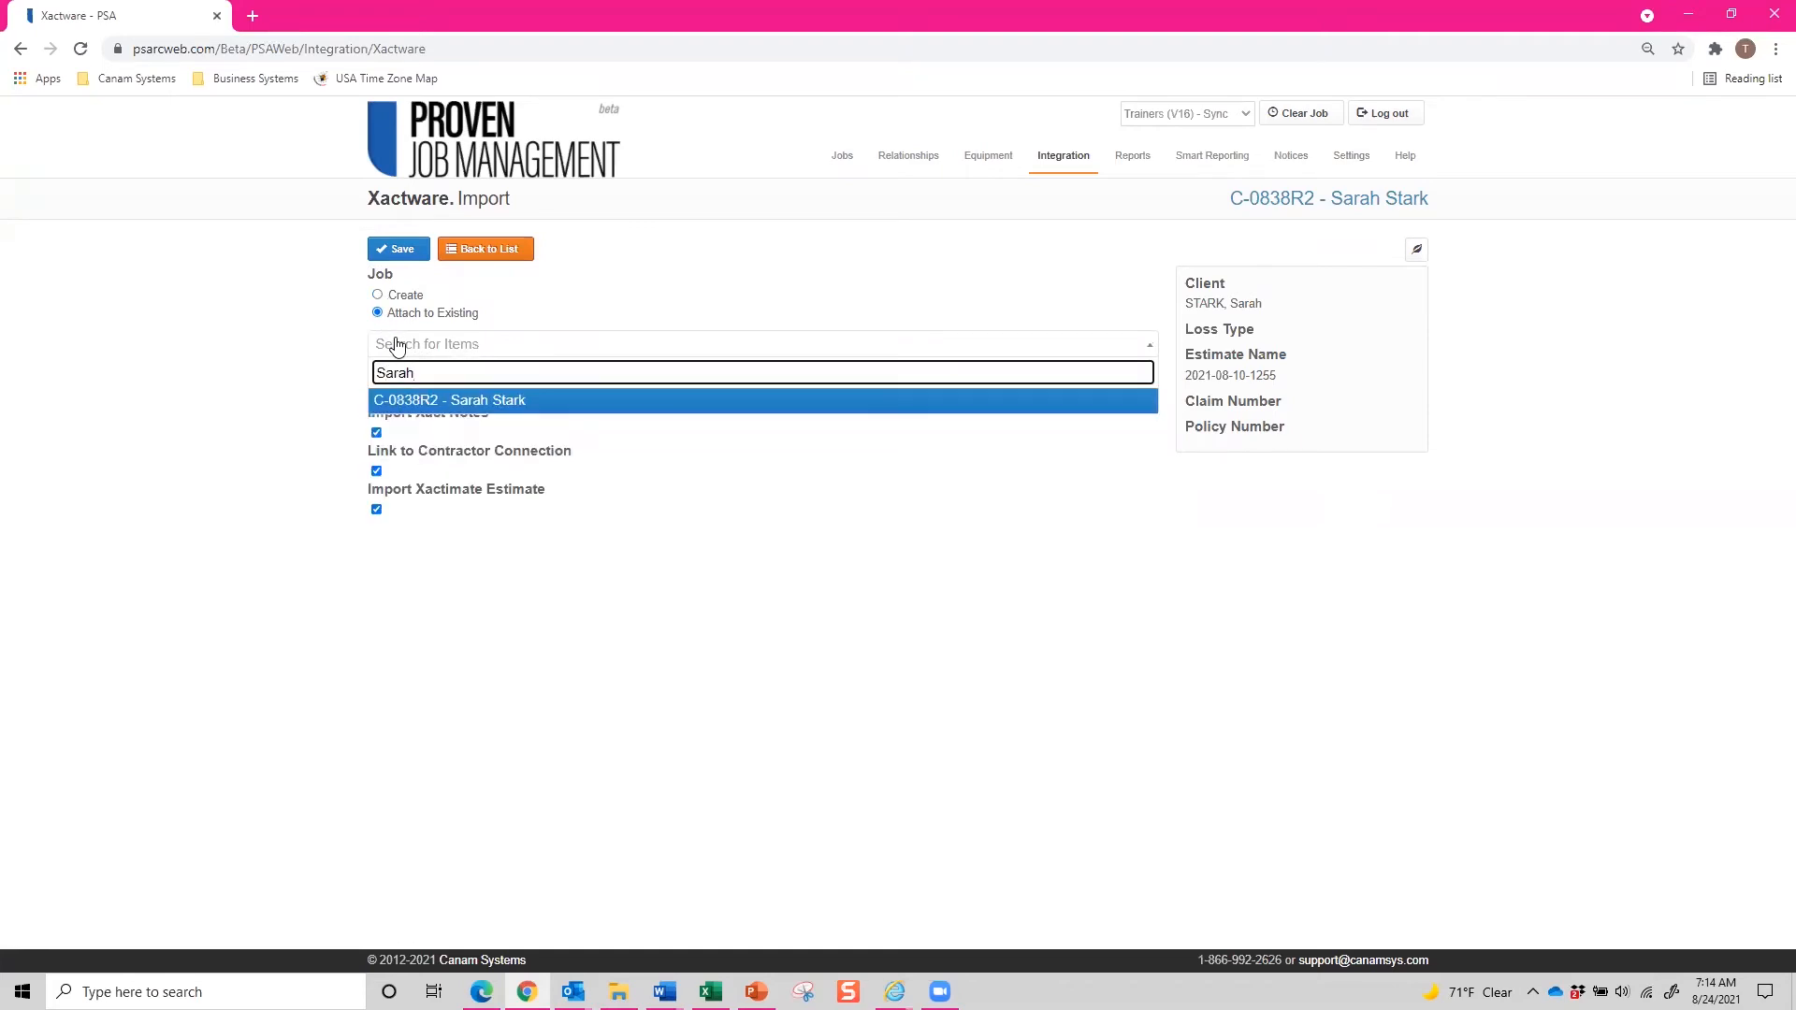
click(421, 401)
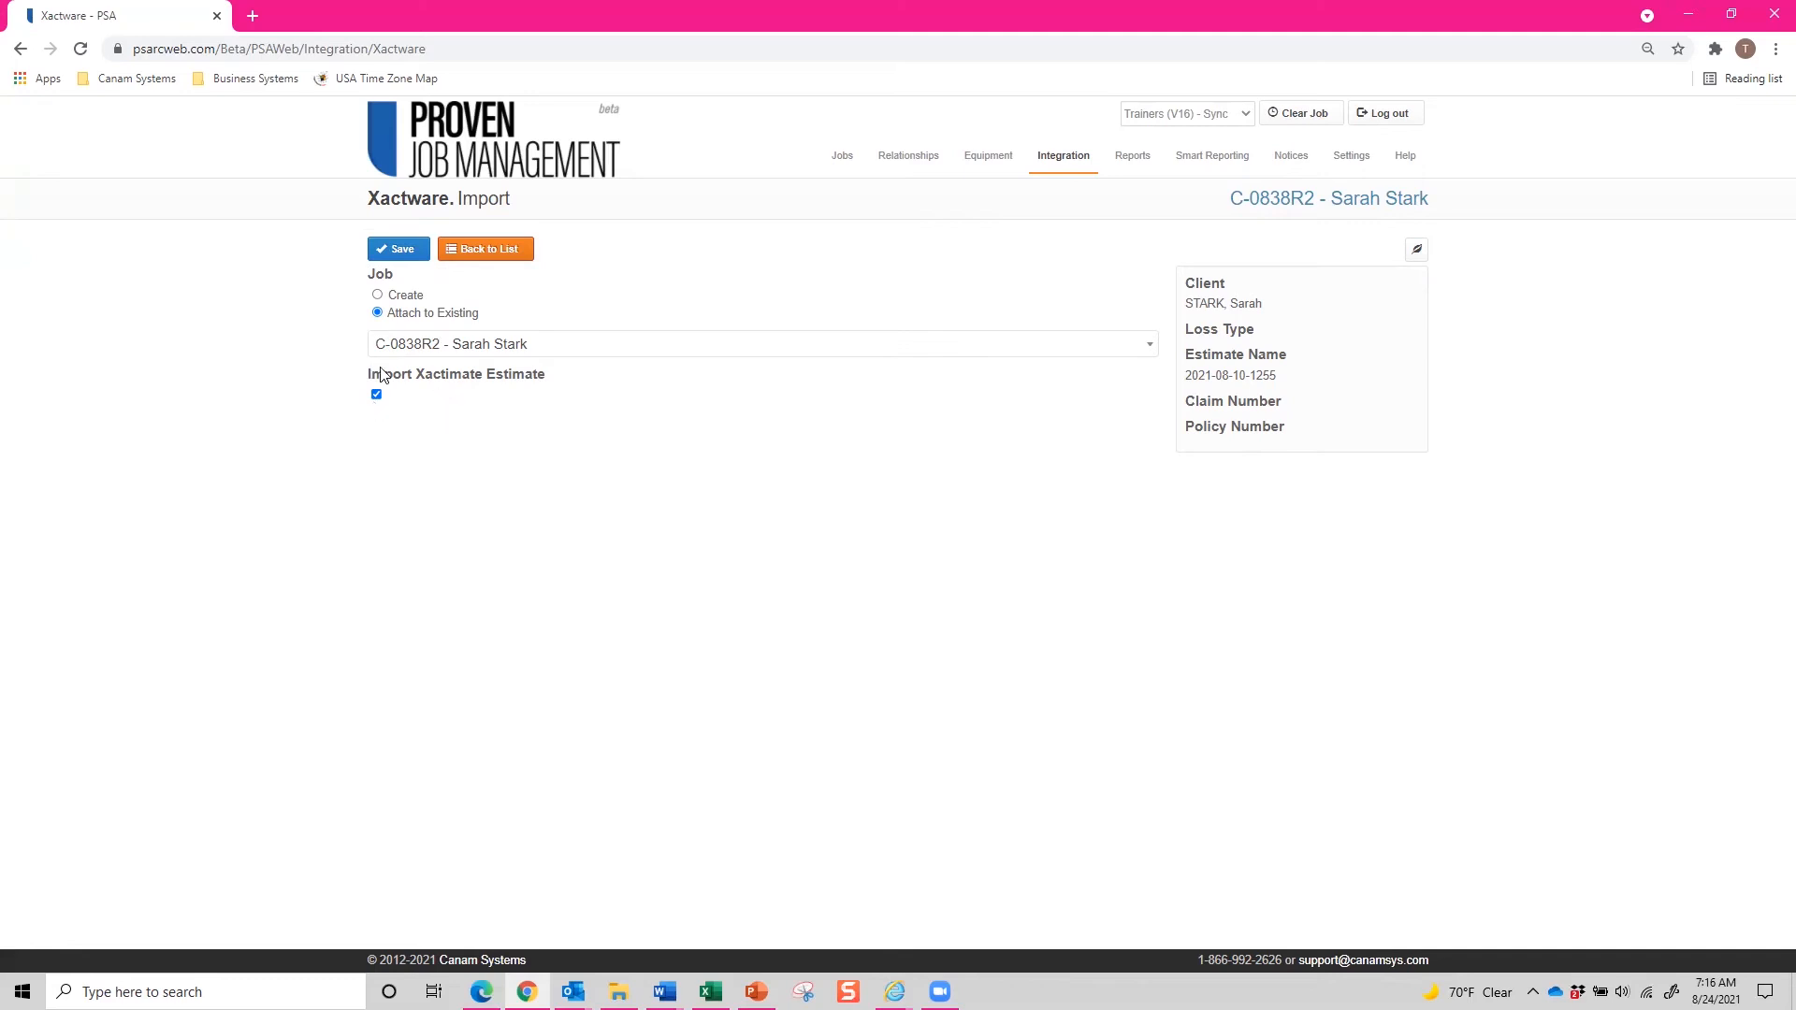
click(394, 254)
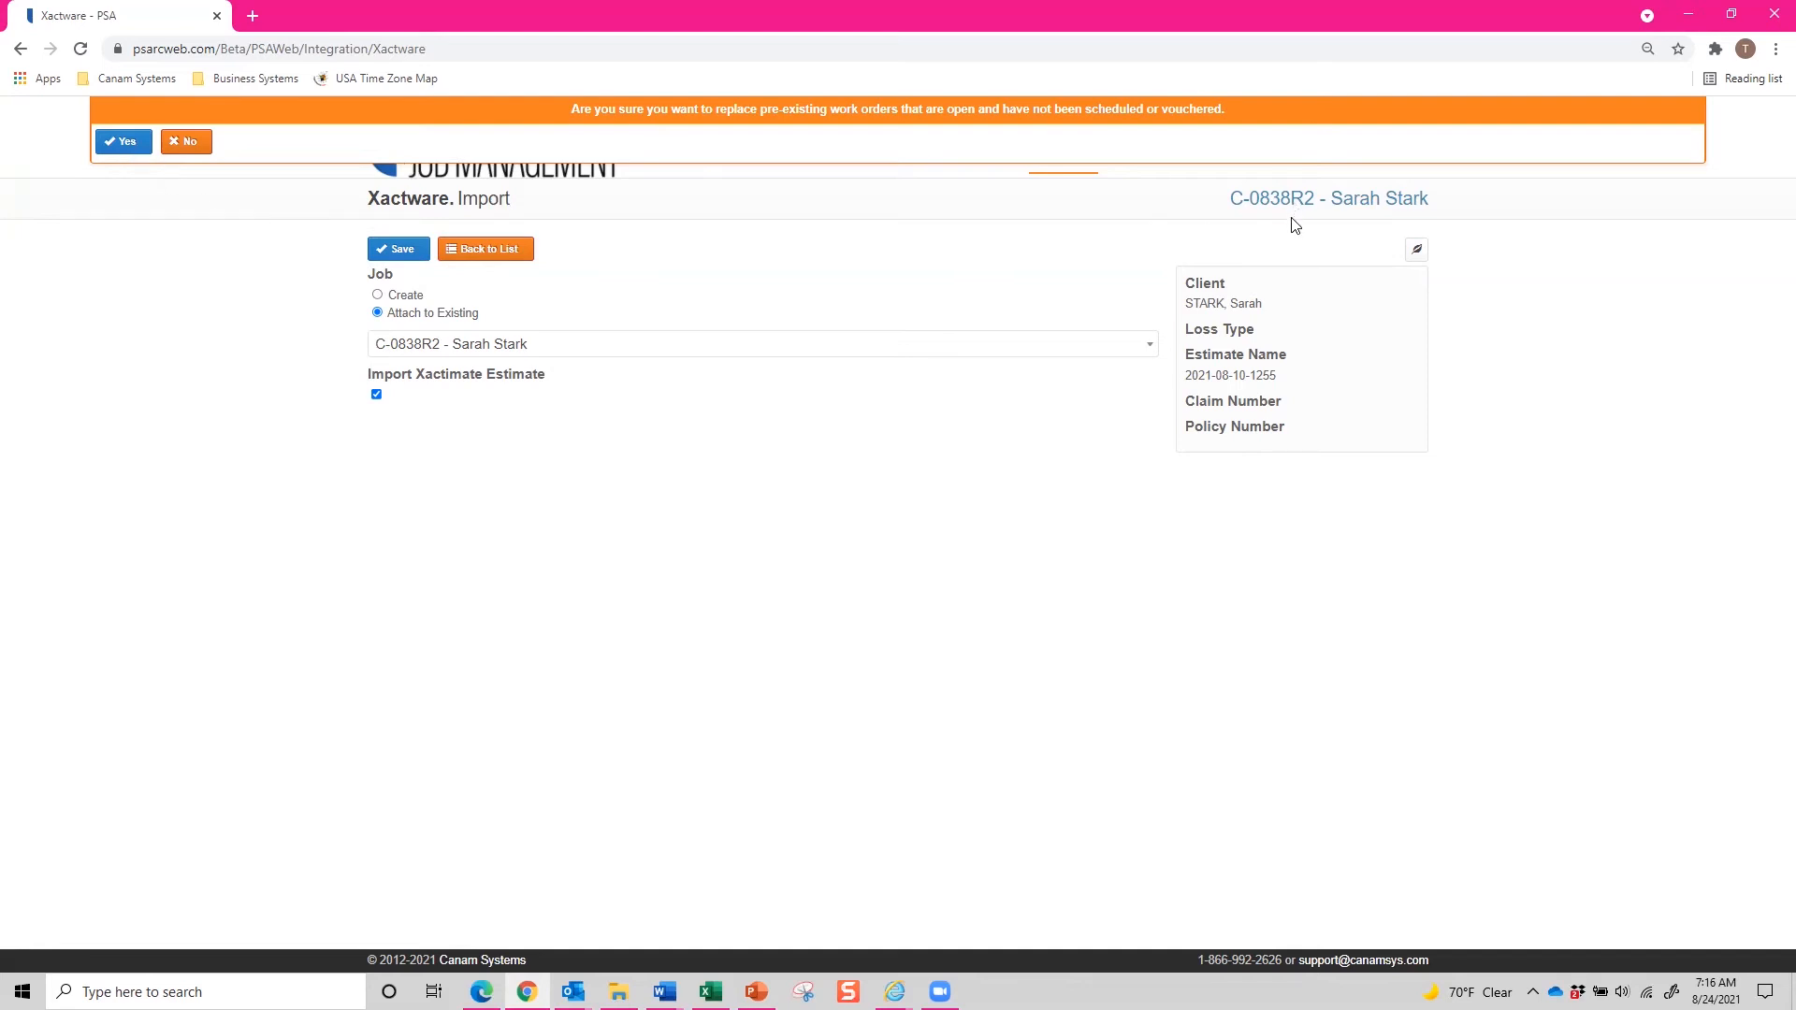
click(127, 142)
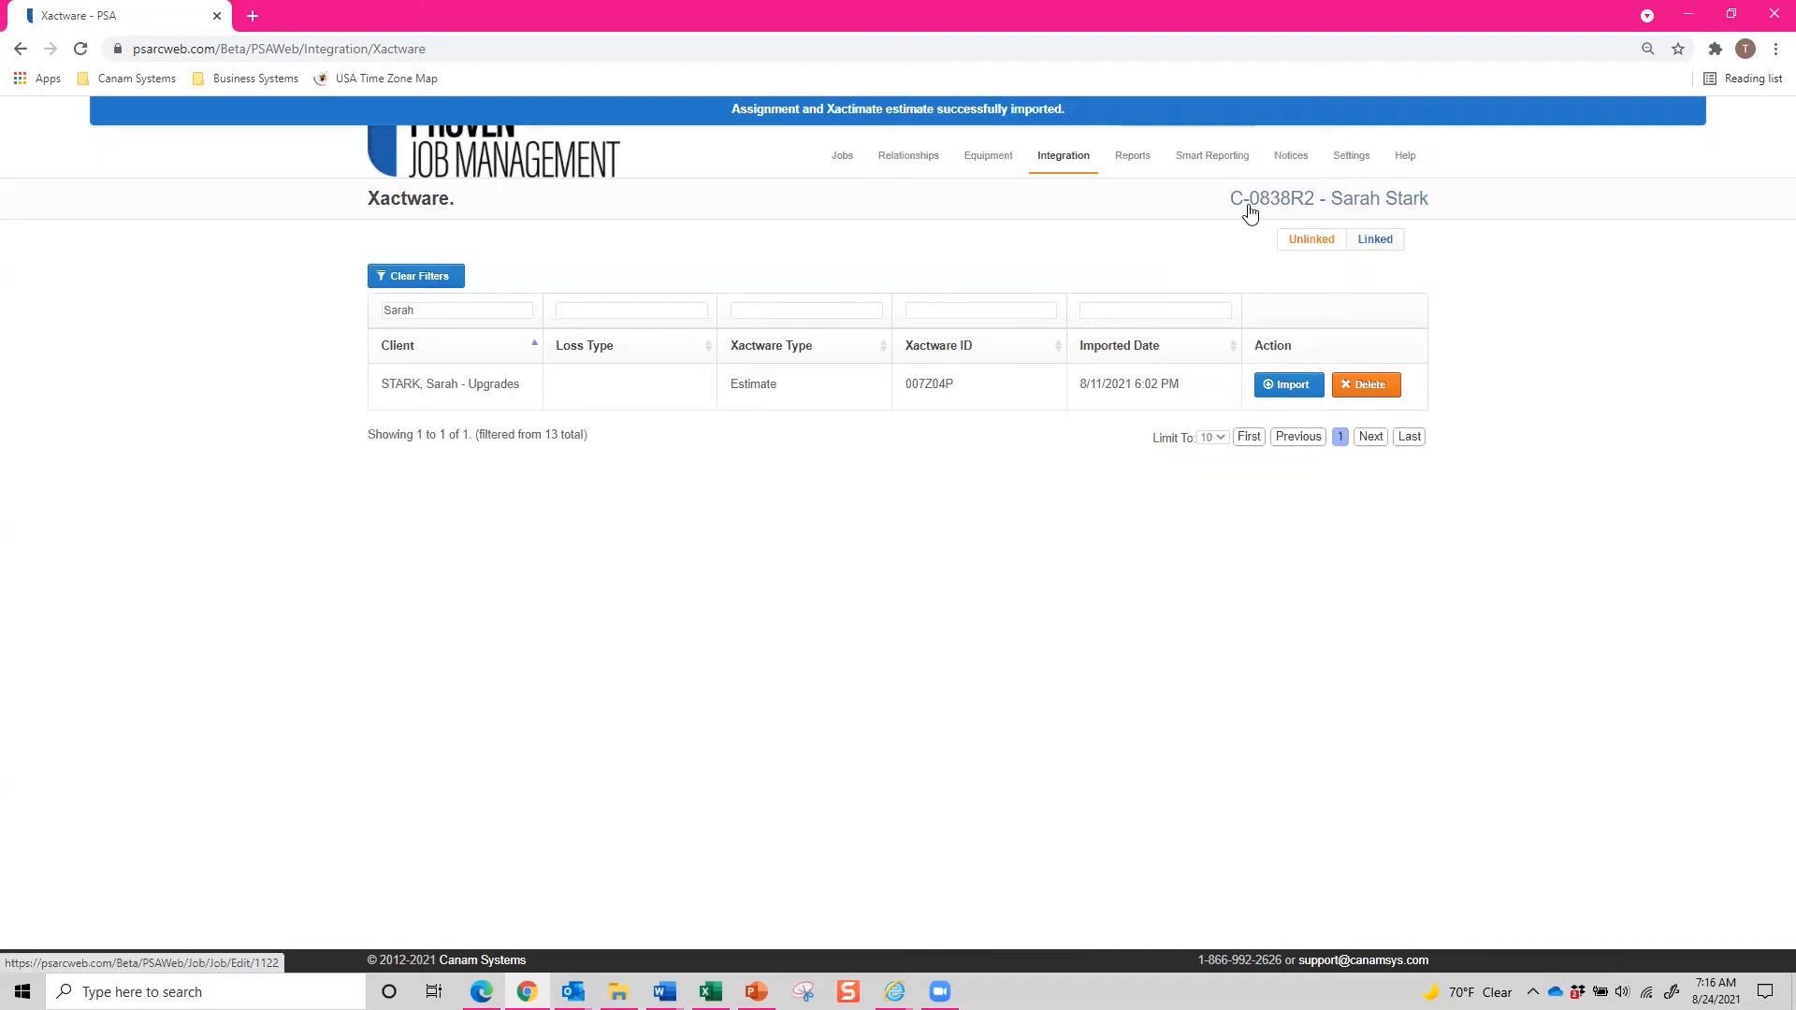
Open the linked job and review its Xactware and Work Orders tabs.
click(1308, 208)
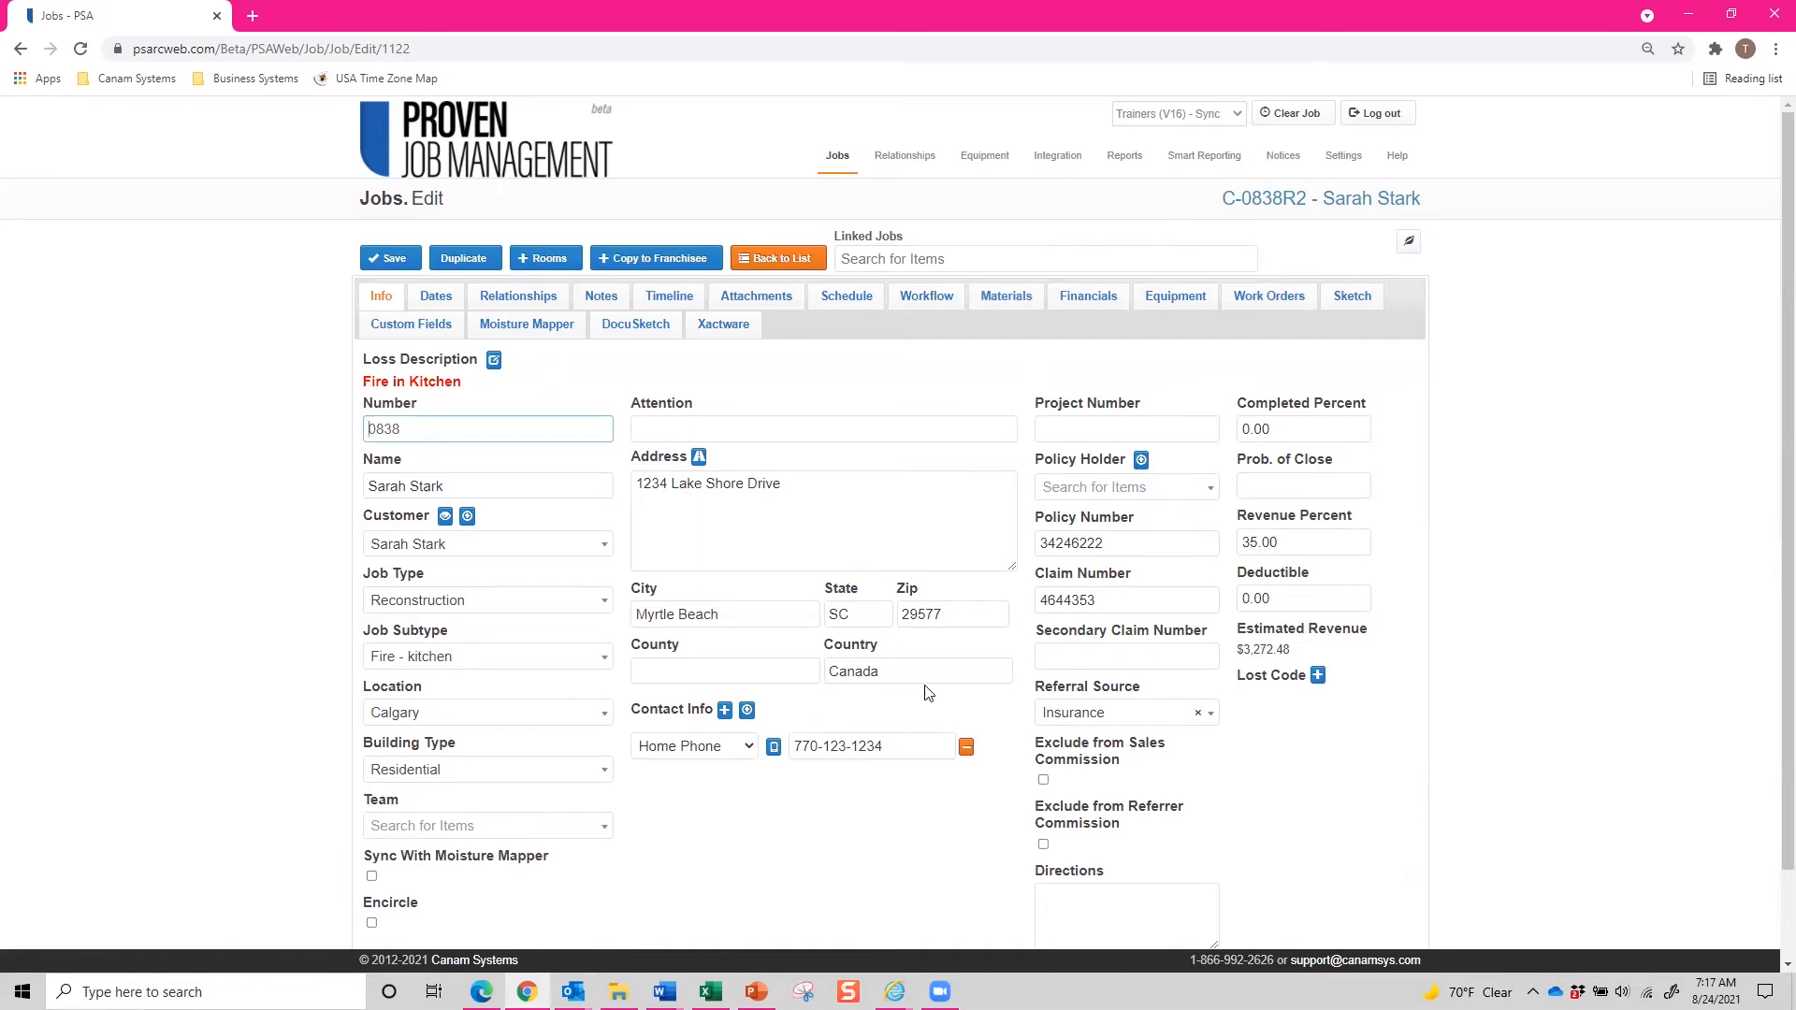
click(730, 329)
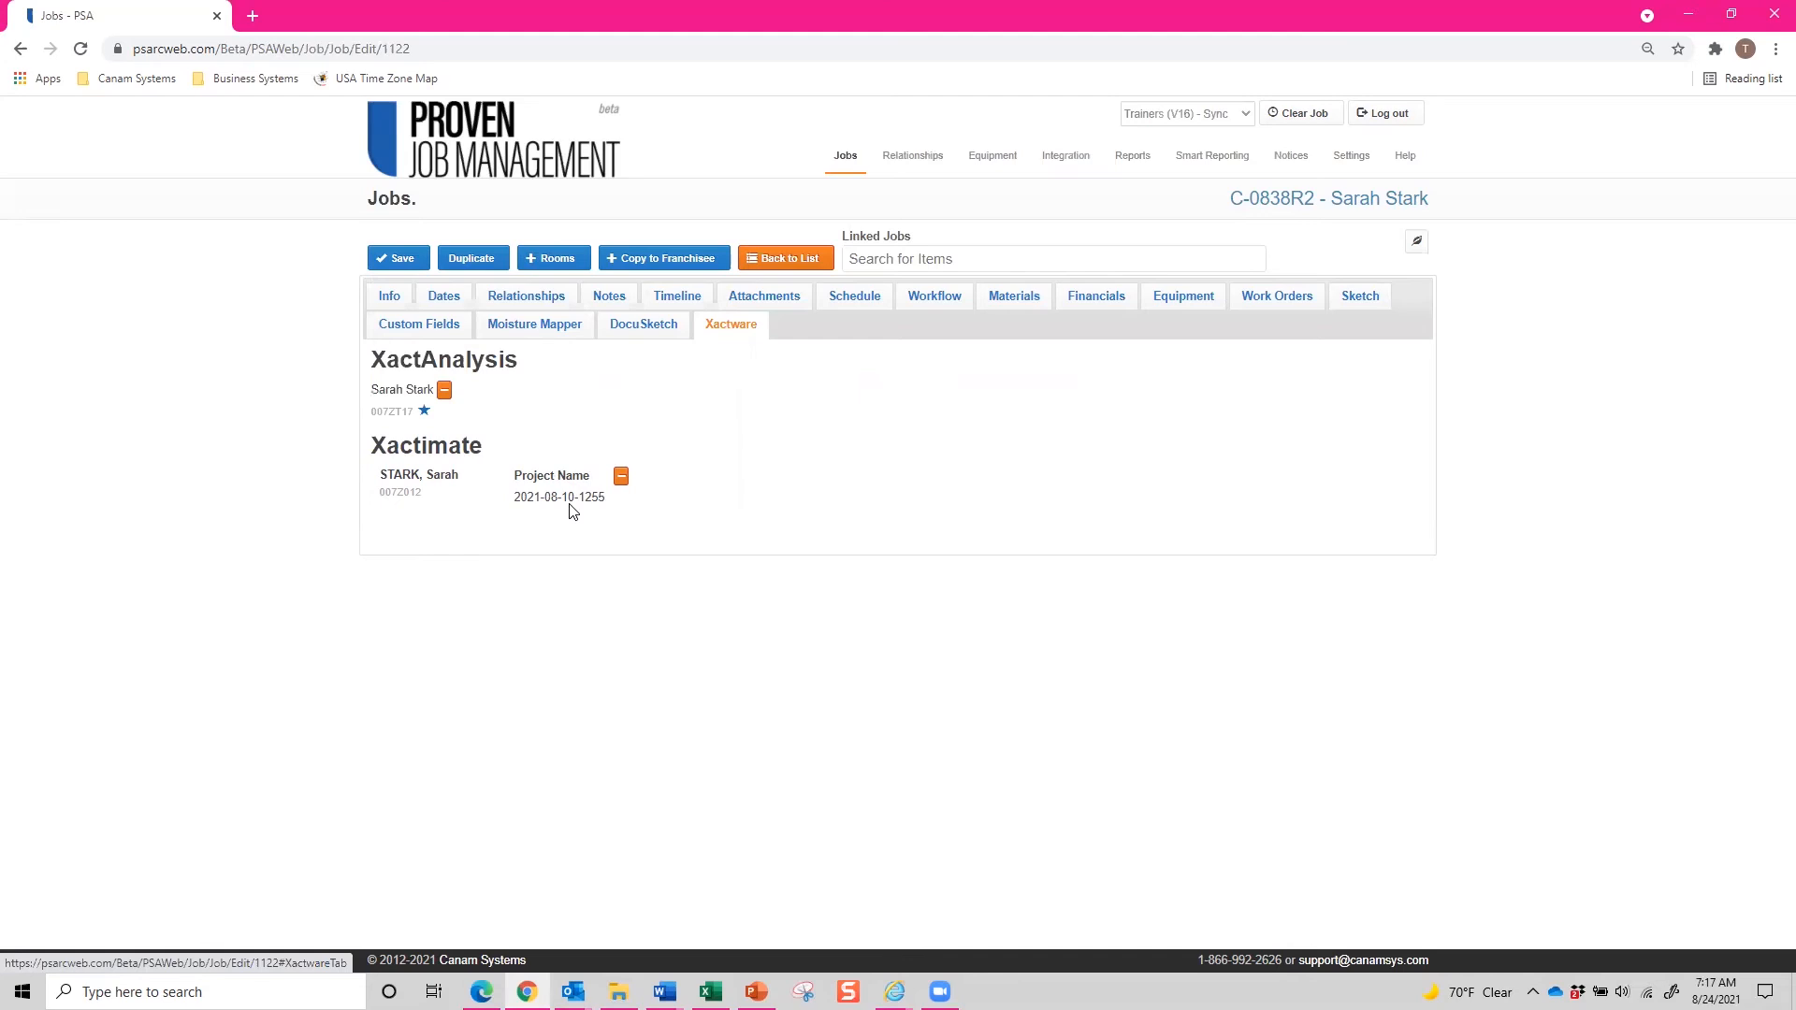
click(1289, 305)
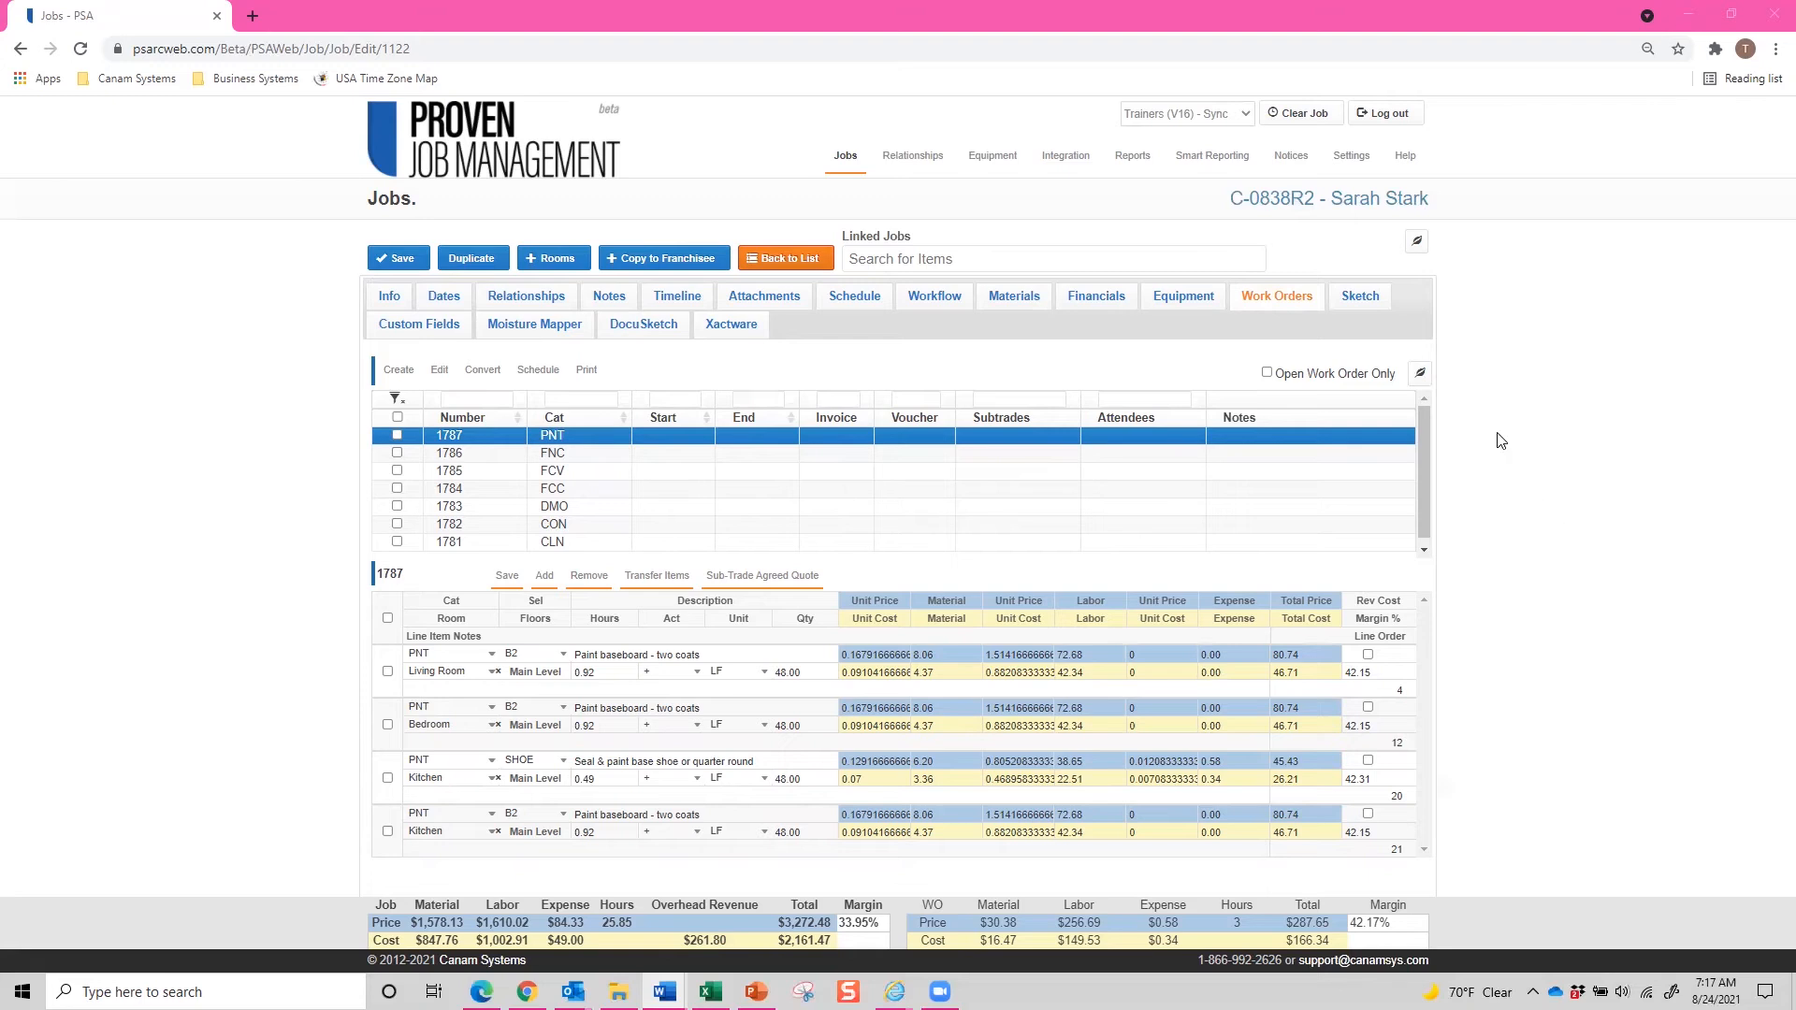
Open Company Settings, expand the Integration section, and choose By Item for Import Overhead & Profit.
mouse_move(1358, 163)
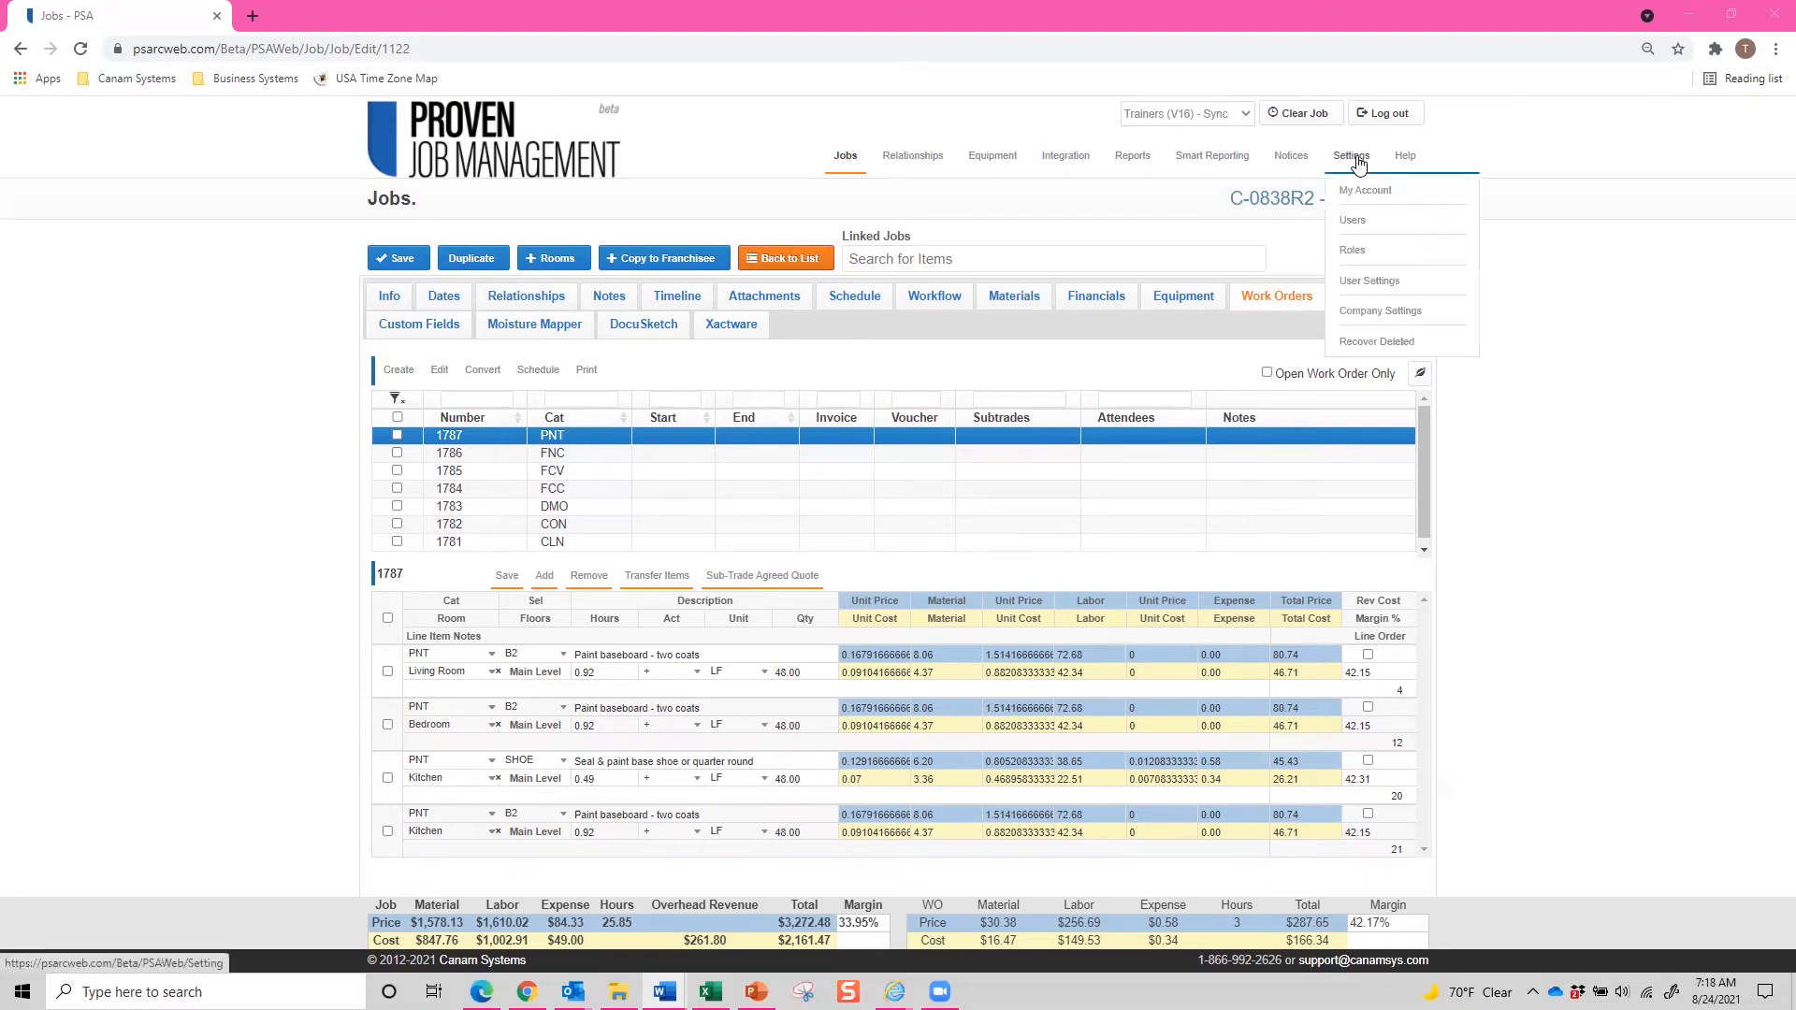
click(1372, 311)
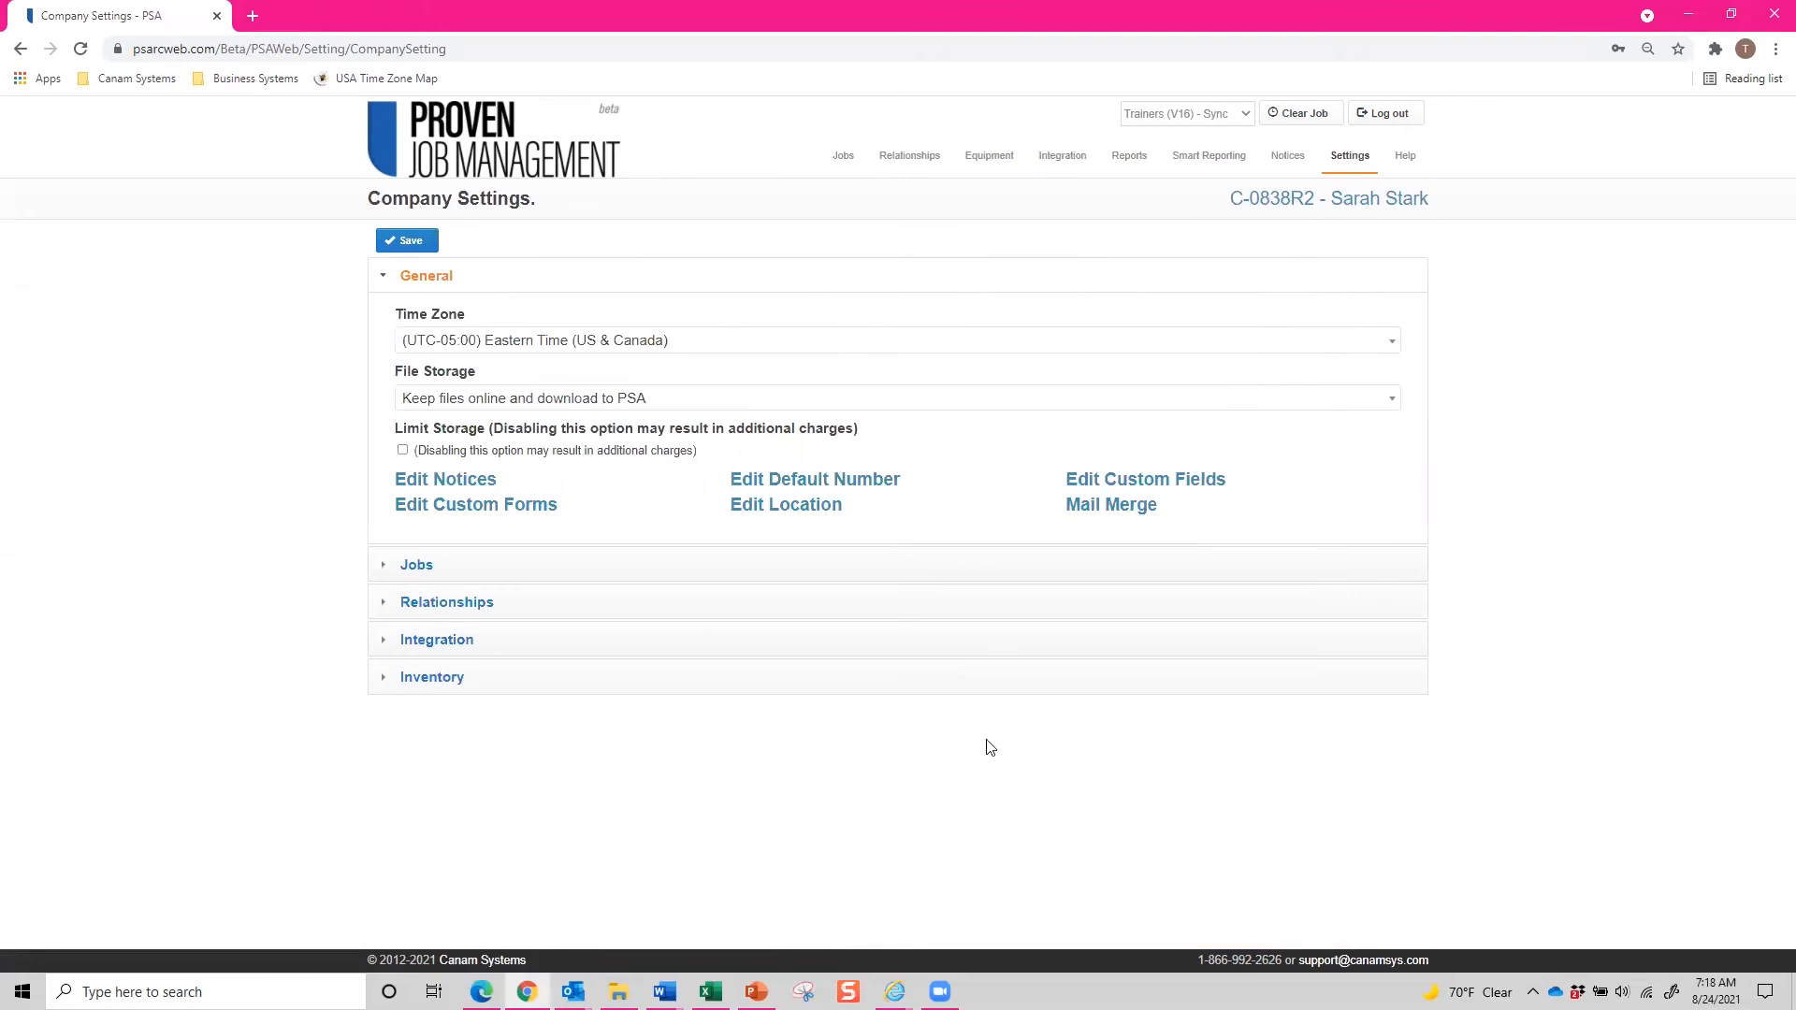
click(420, 652)
scroll(420, 652, down, 3)
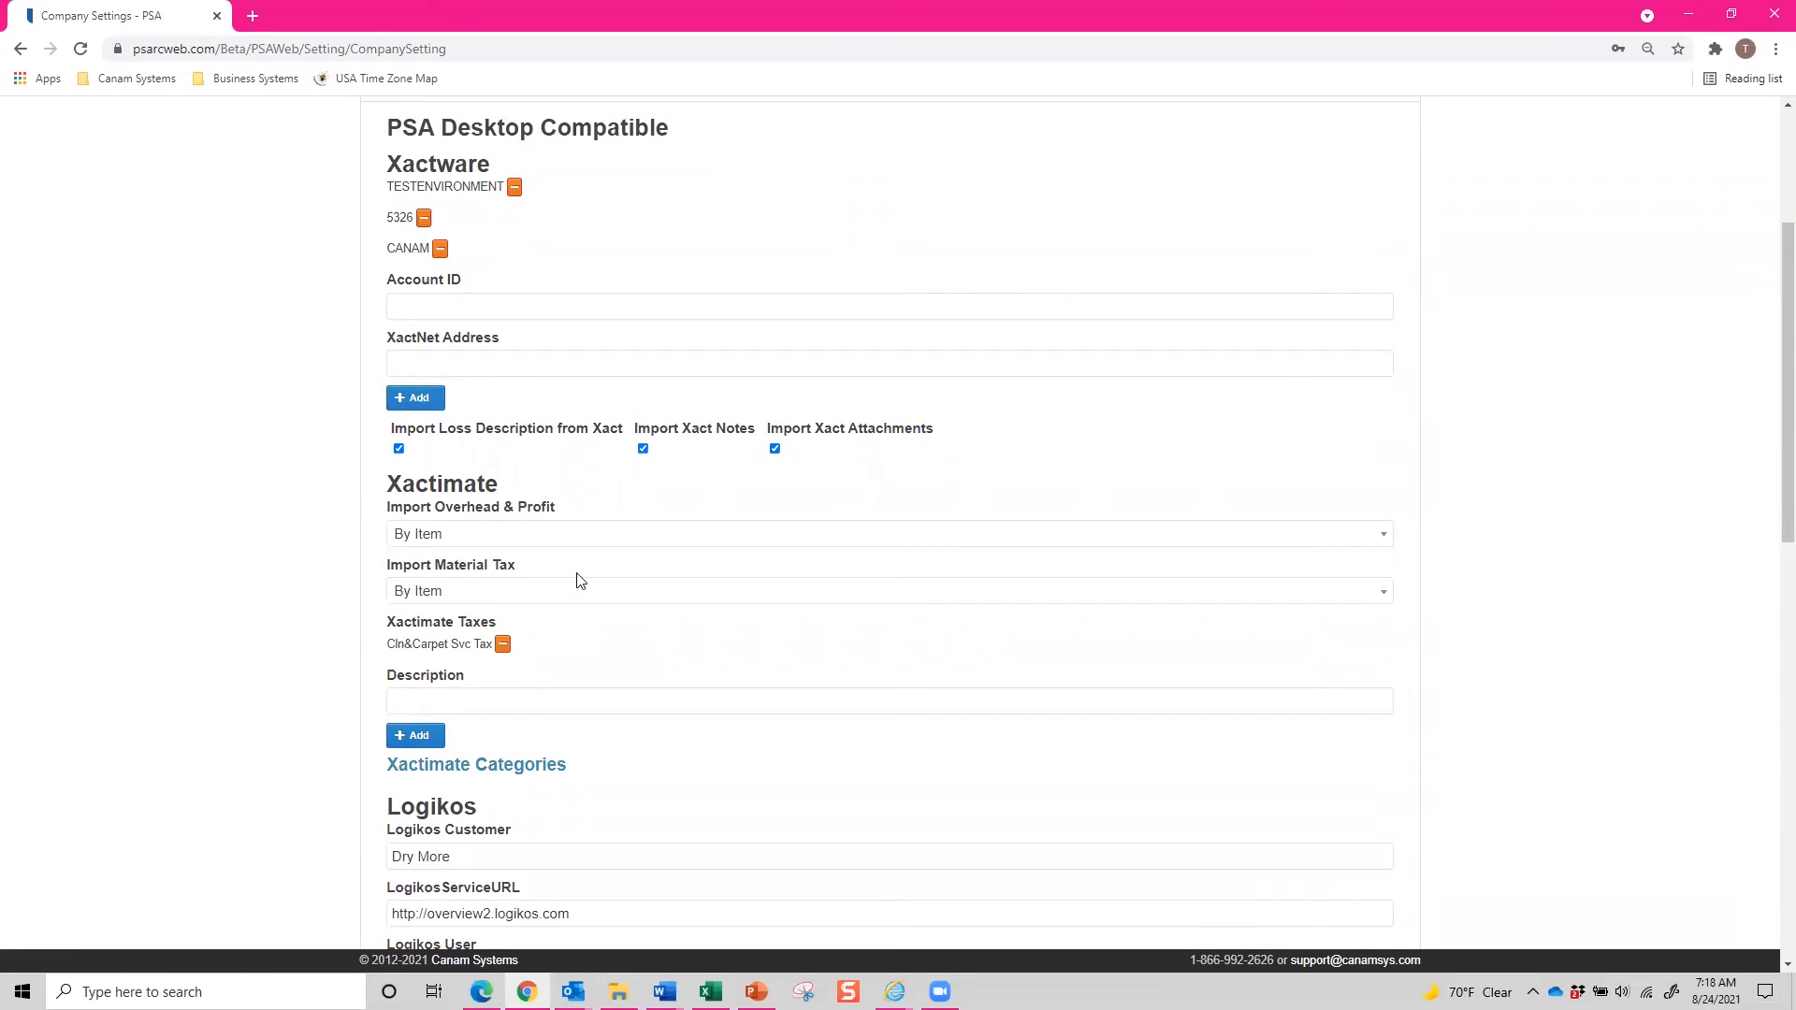
click(625, 535)
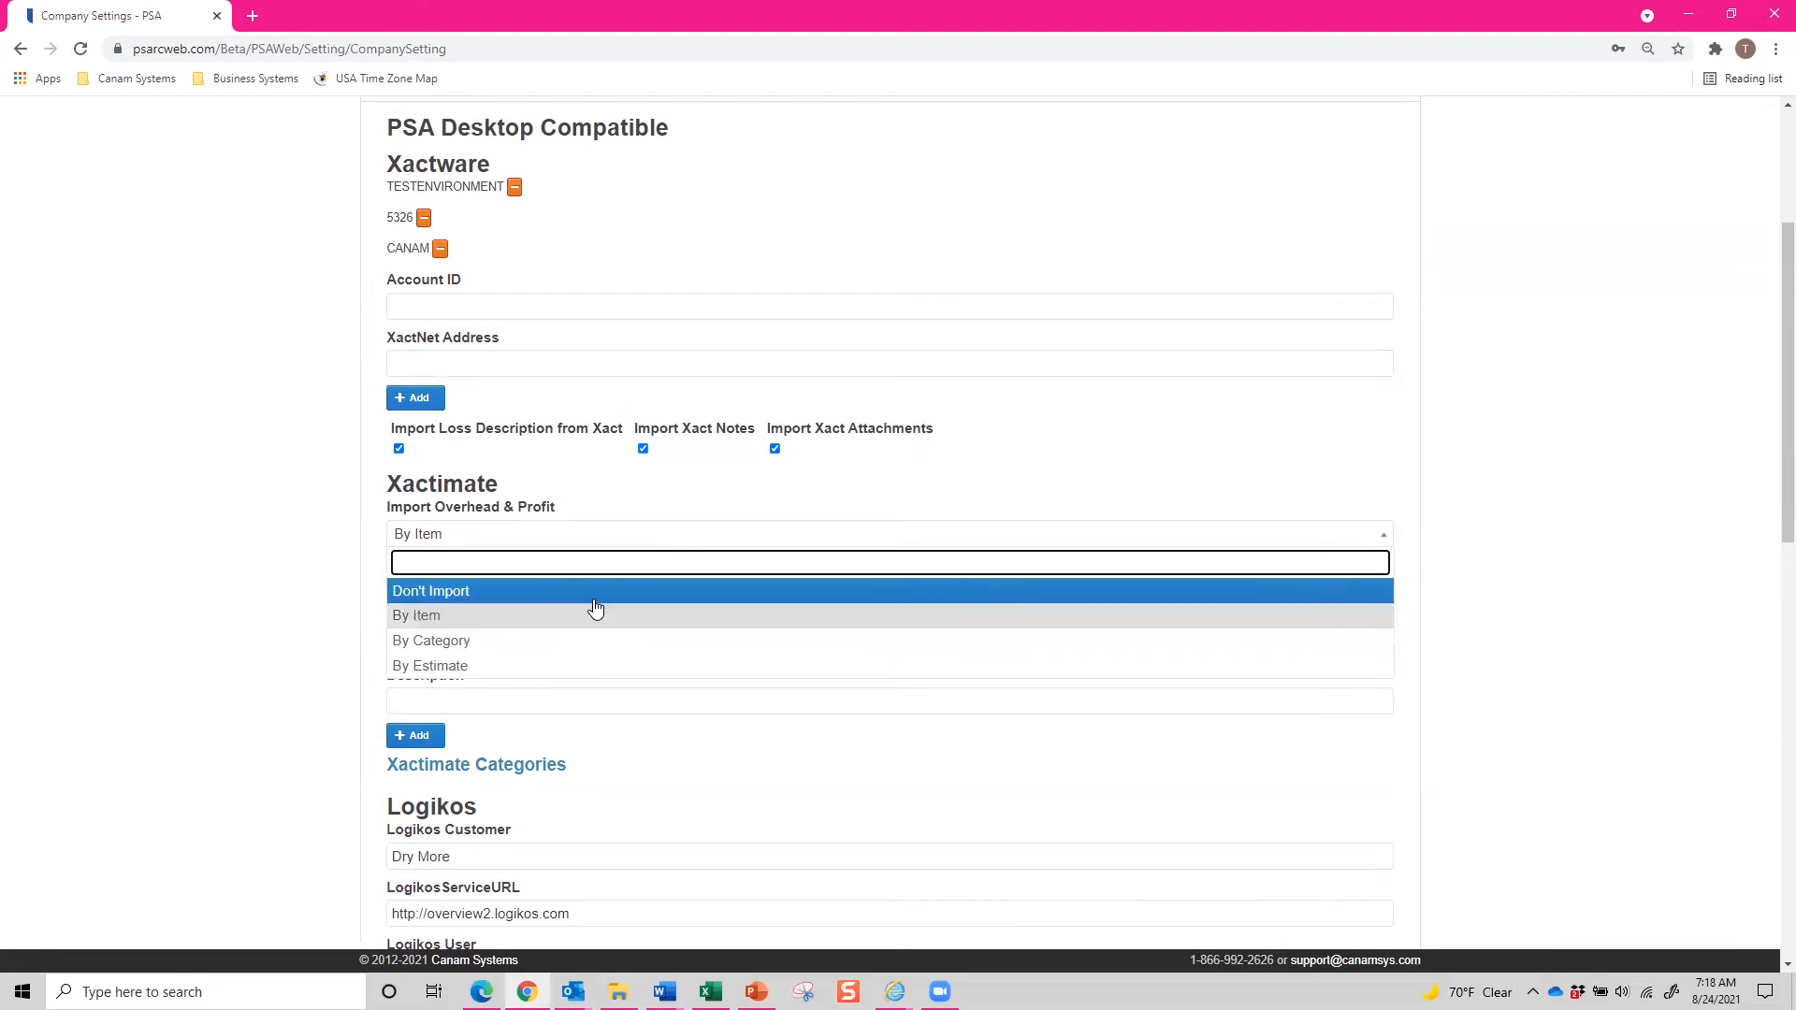
click(458, 617)
scroll(318, 716, down, 1)
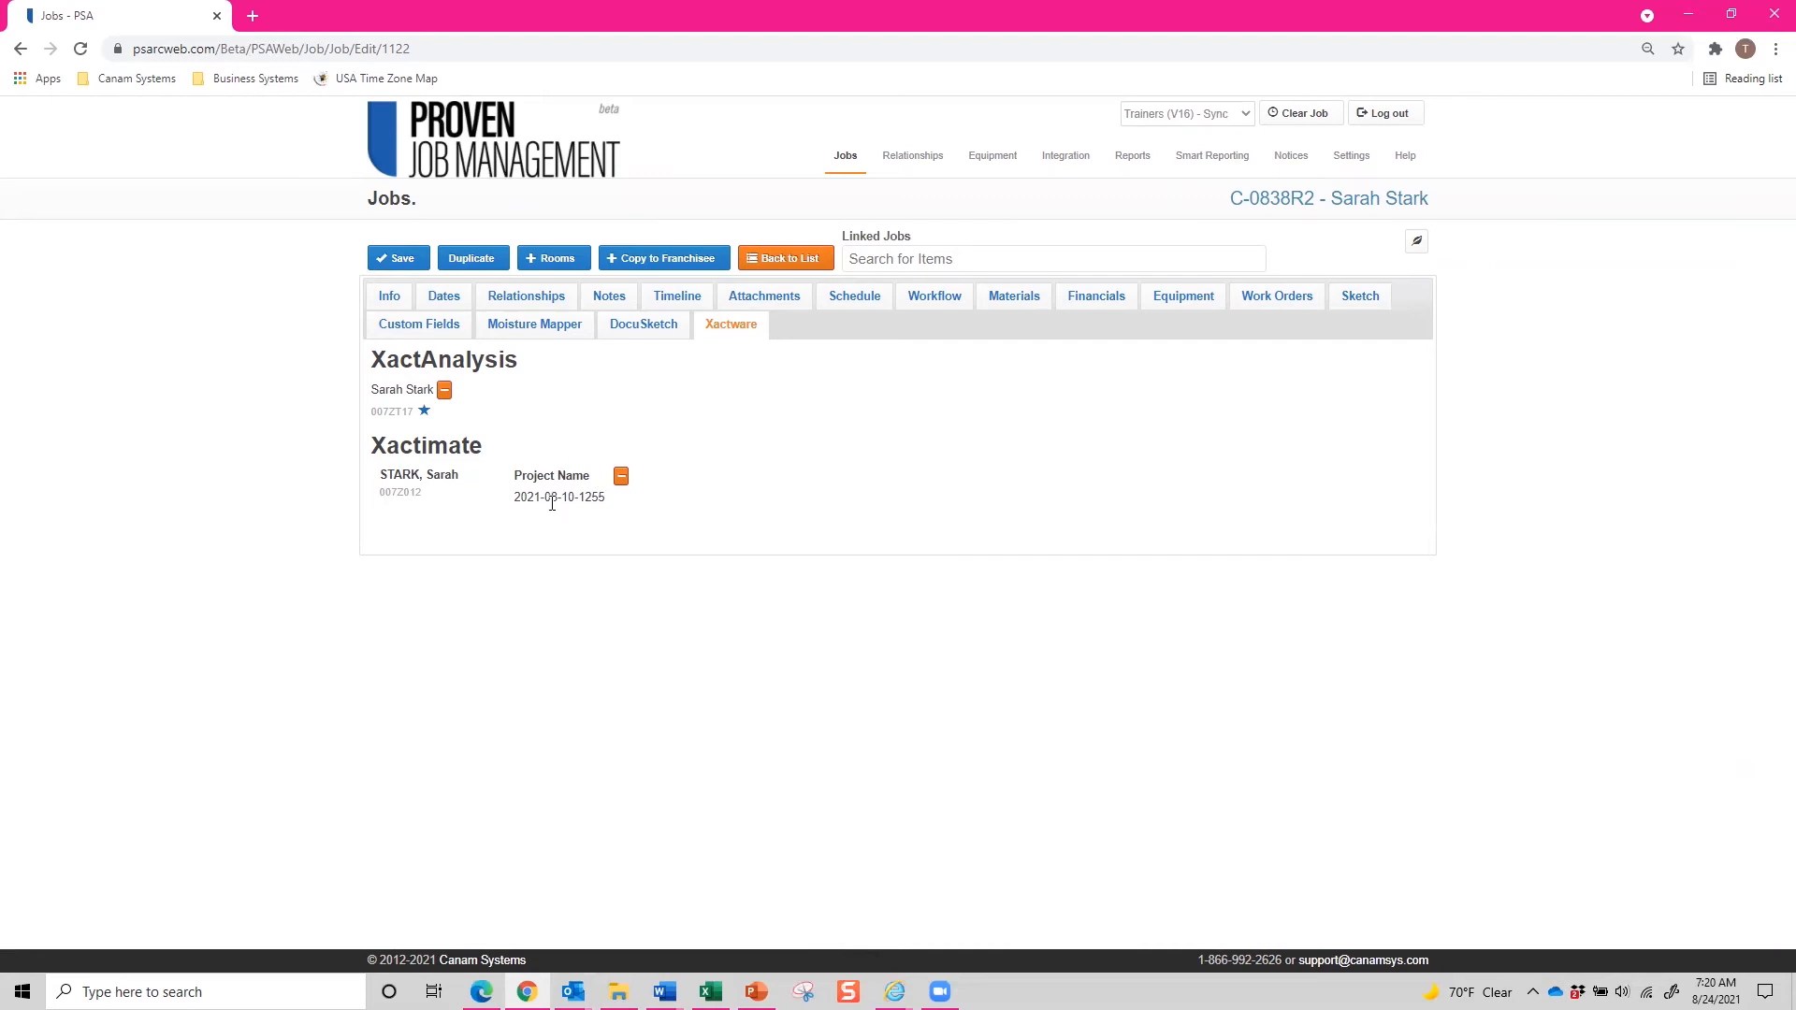
Import the Upgrades estimate by attaching it to the same existing job with Import Xactimate Estimate unchecked, and save.
mouse_move(1071, 162)
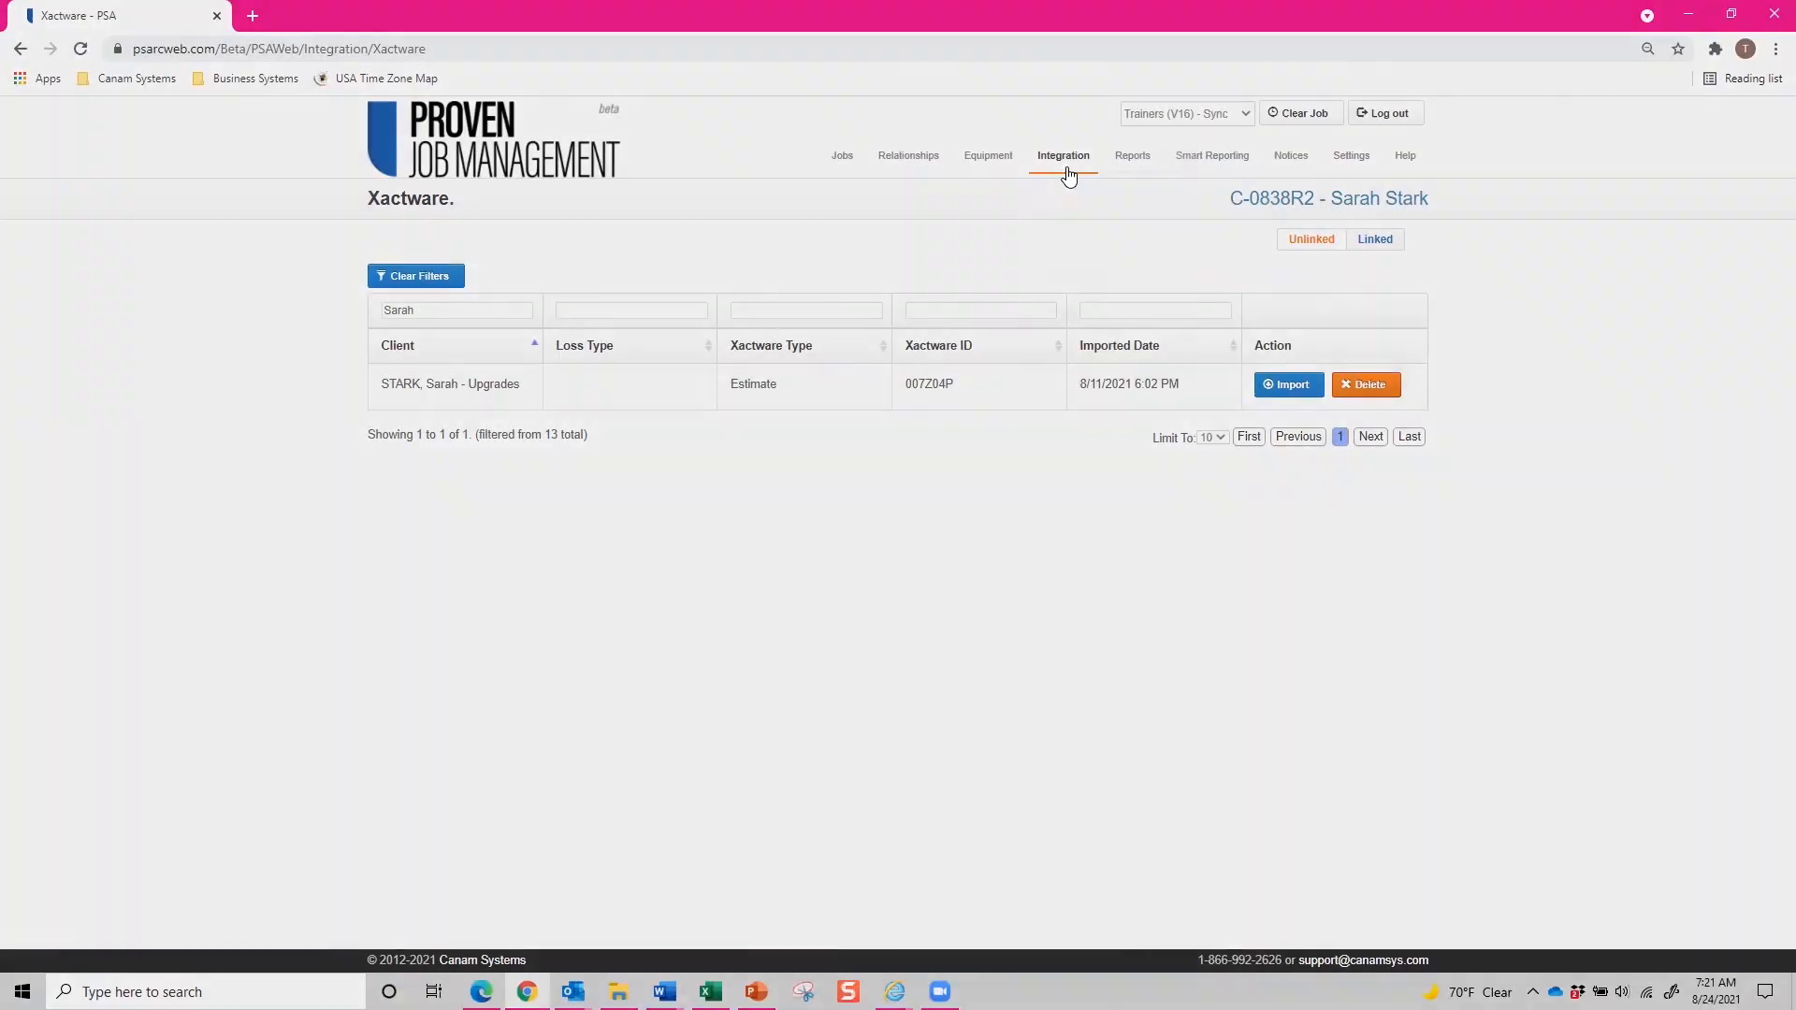
mouse_move(1067, 174)
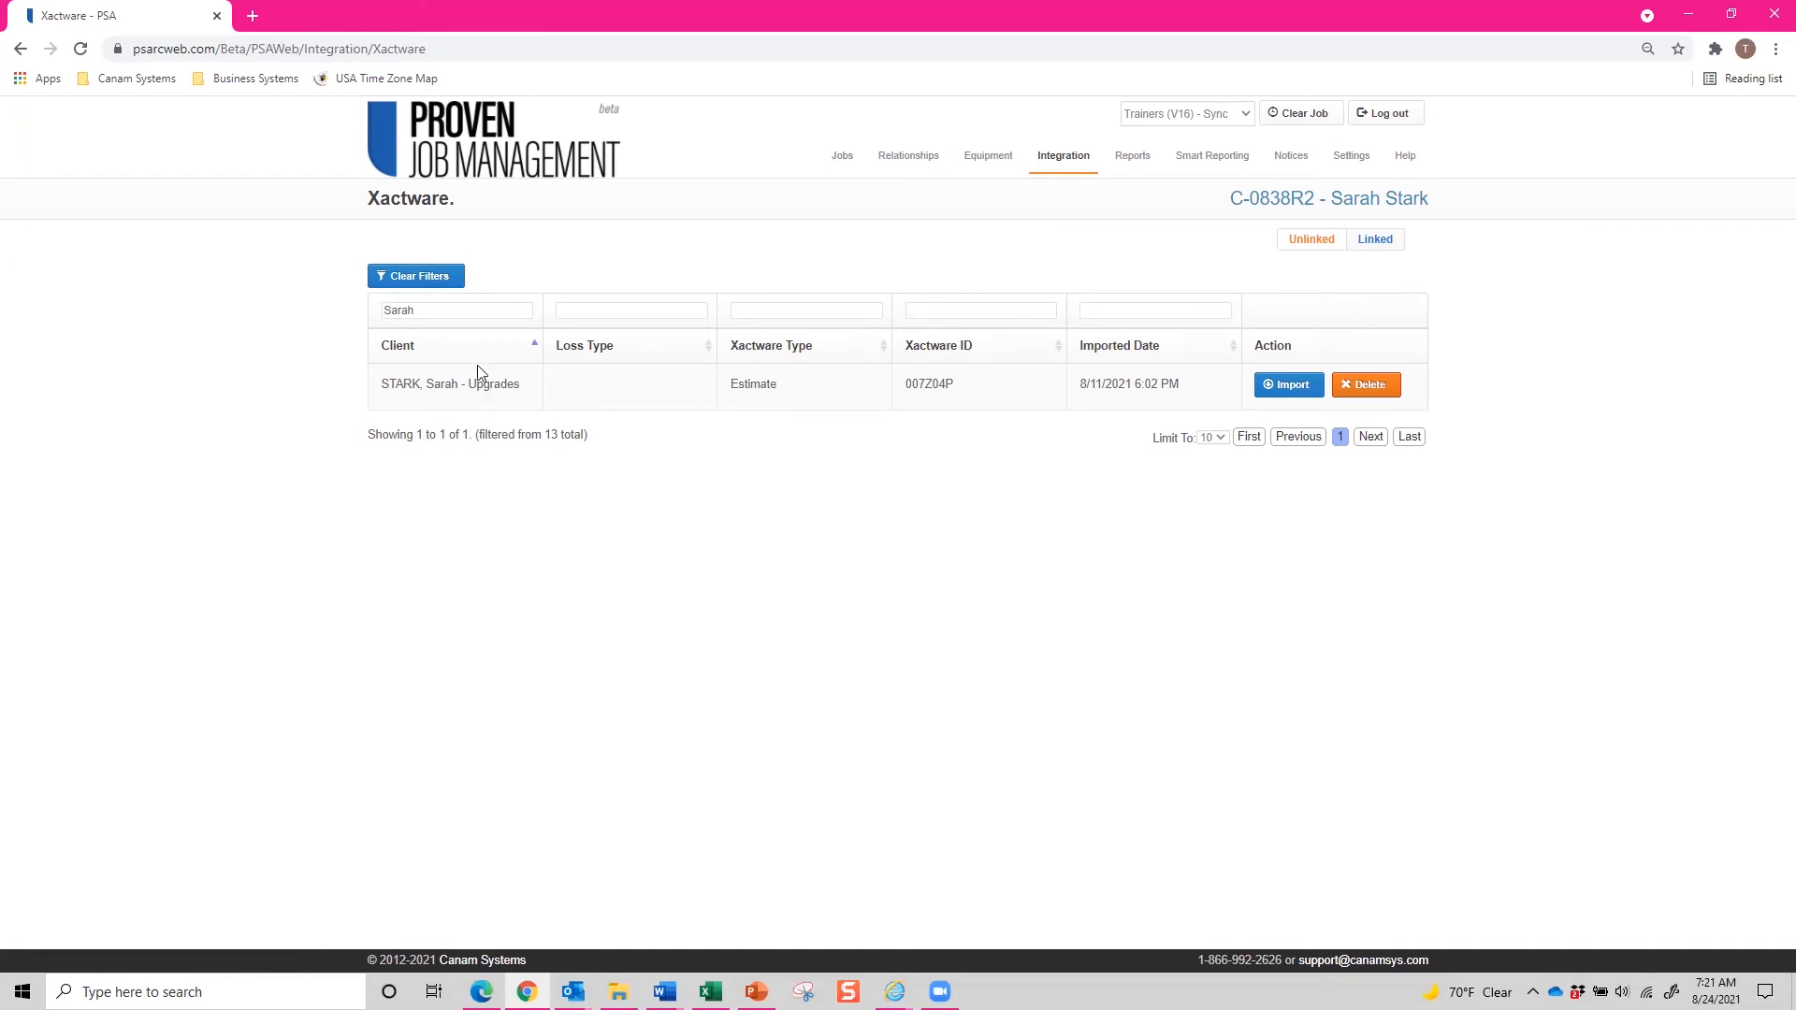
click(1277, 390)
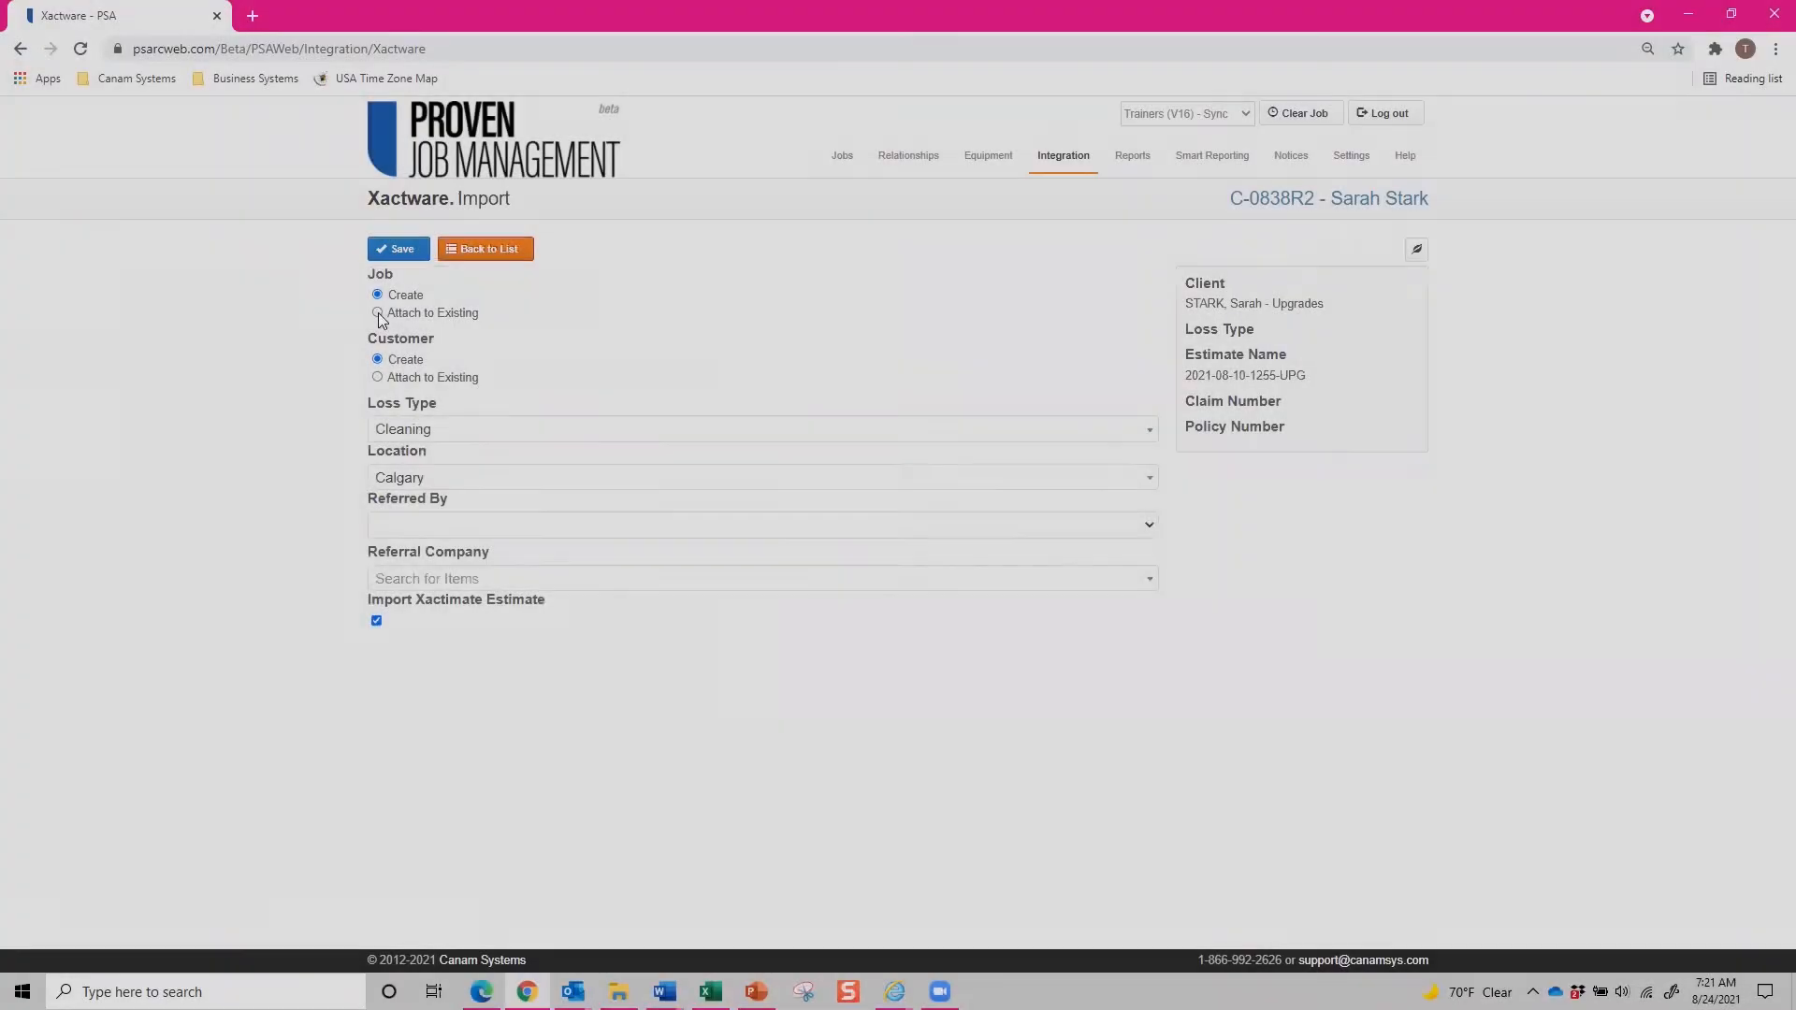
click(378, 312)
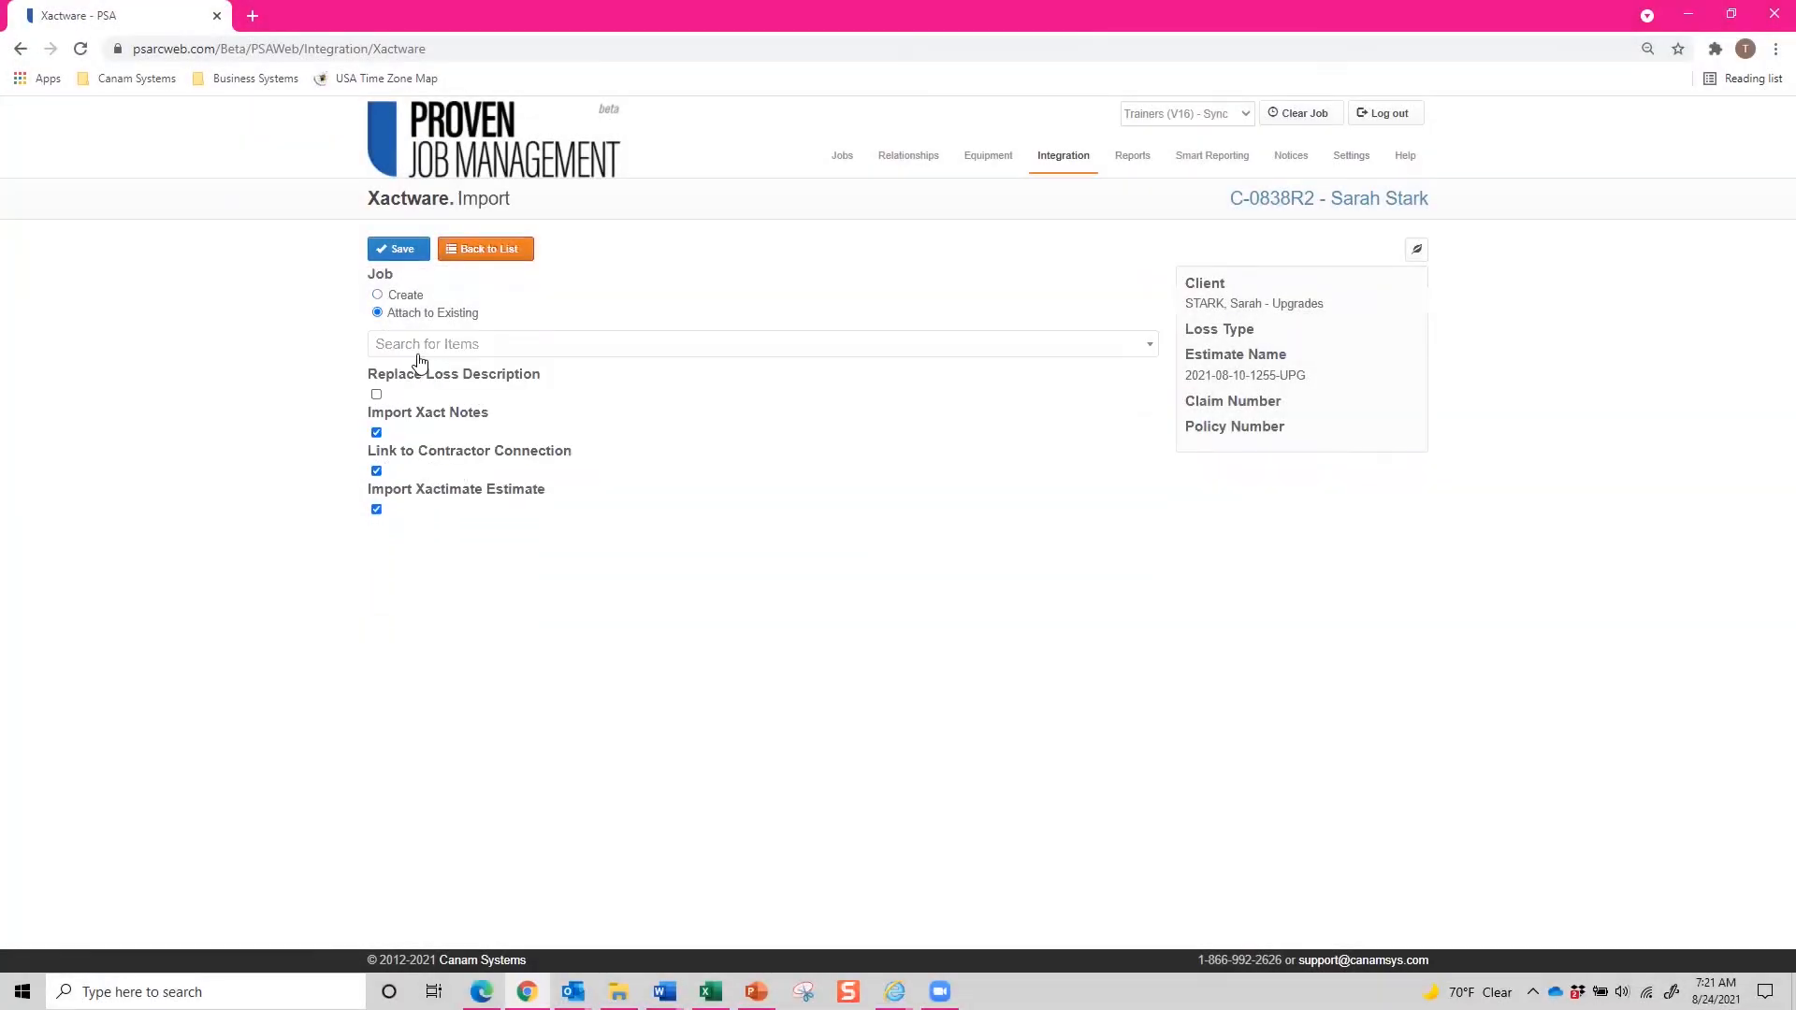
click(421, 346)
text(Sarah)
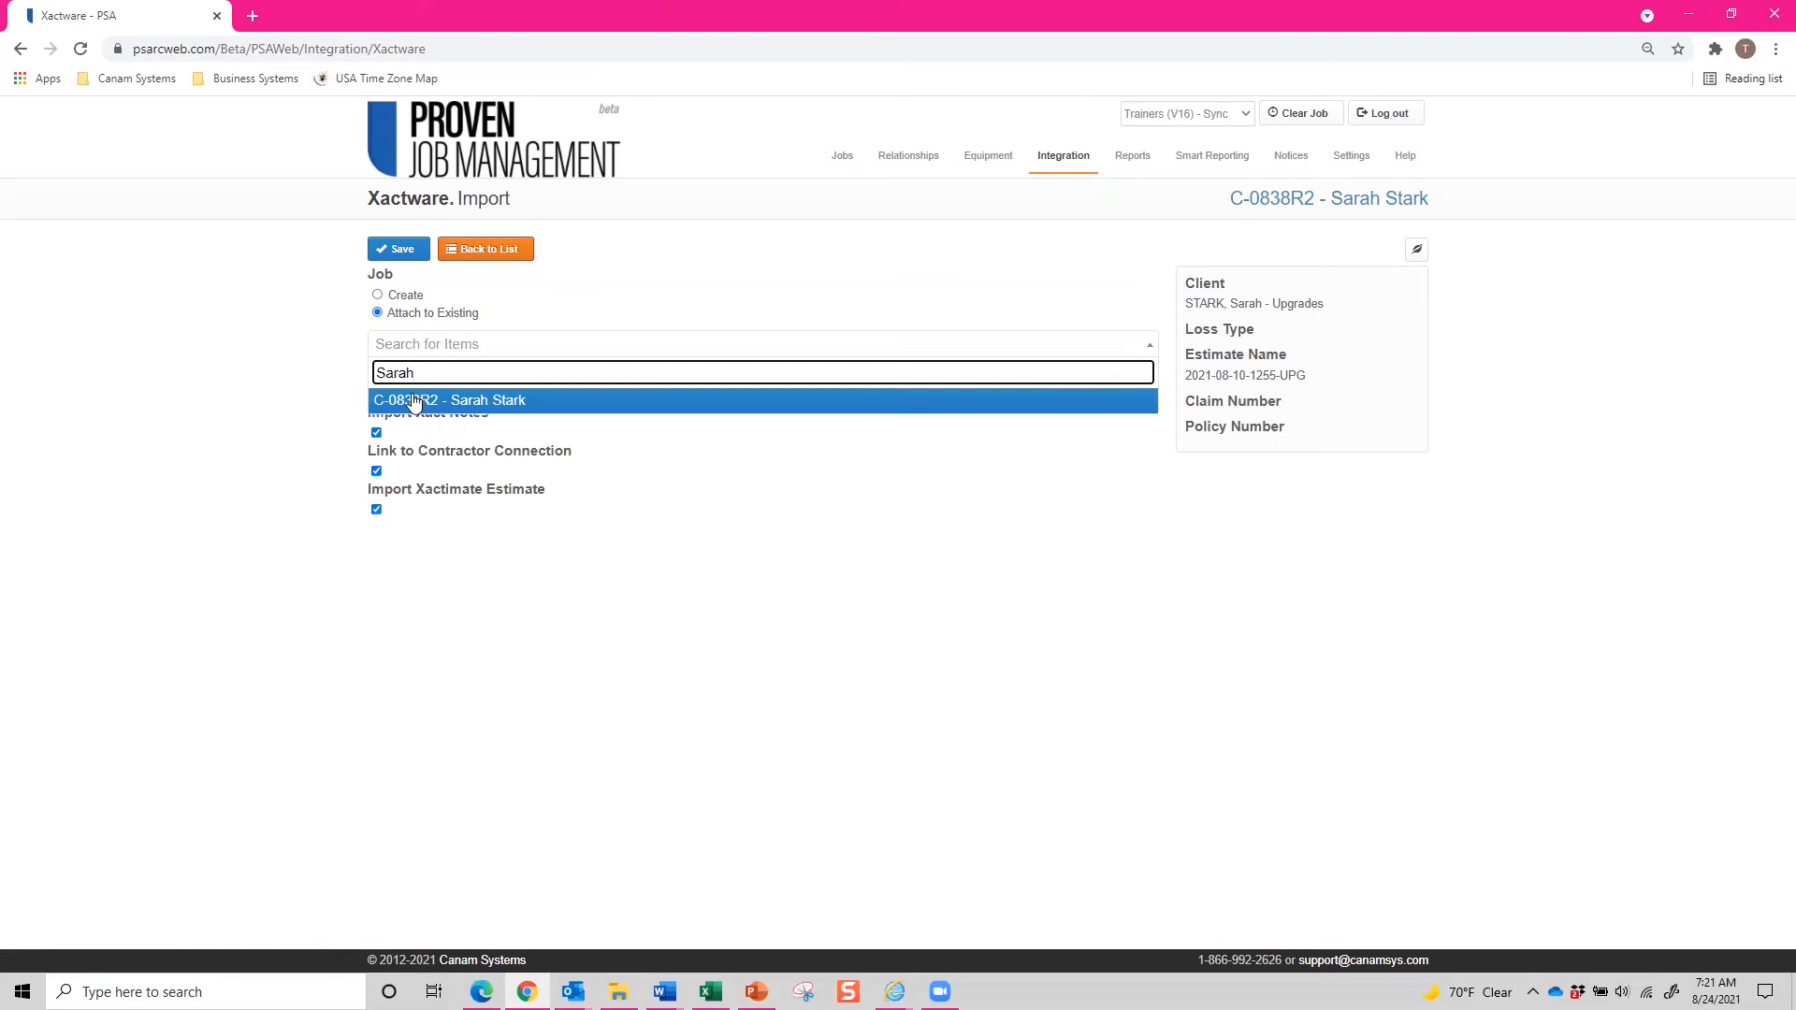
click(416, 399)
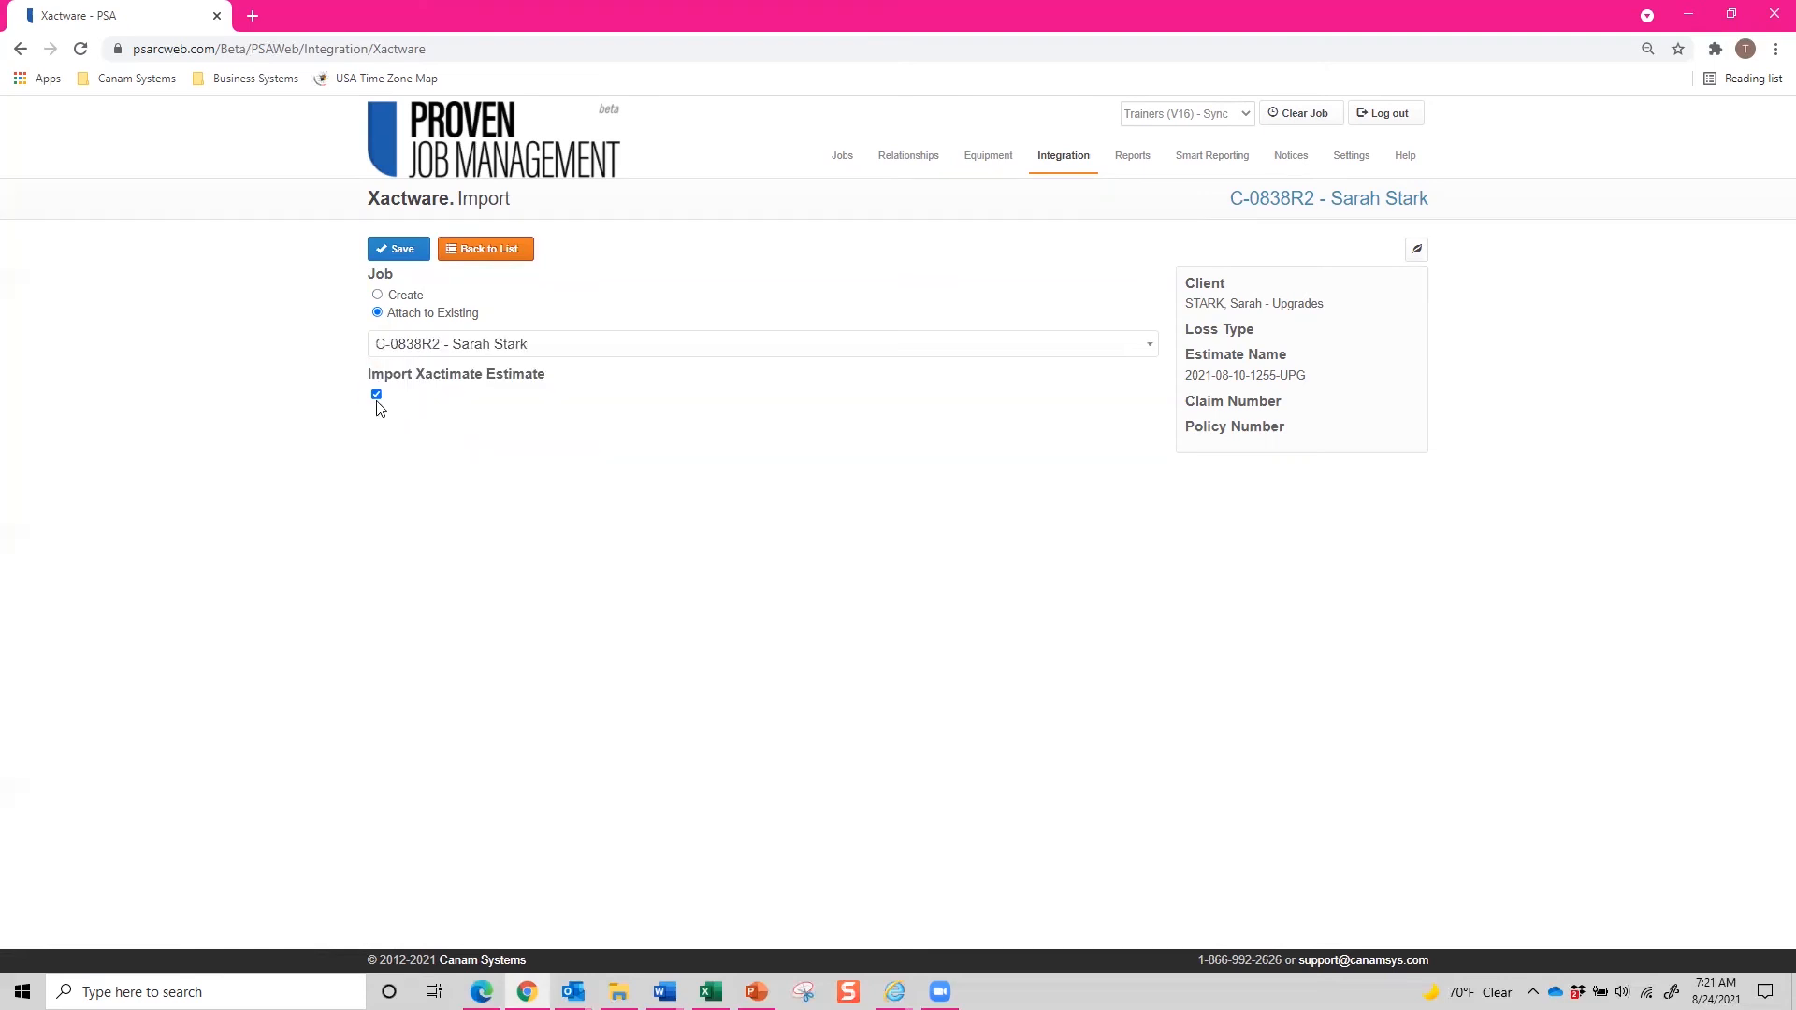
click(376, 395)
click(402, 258)
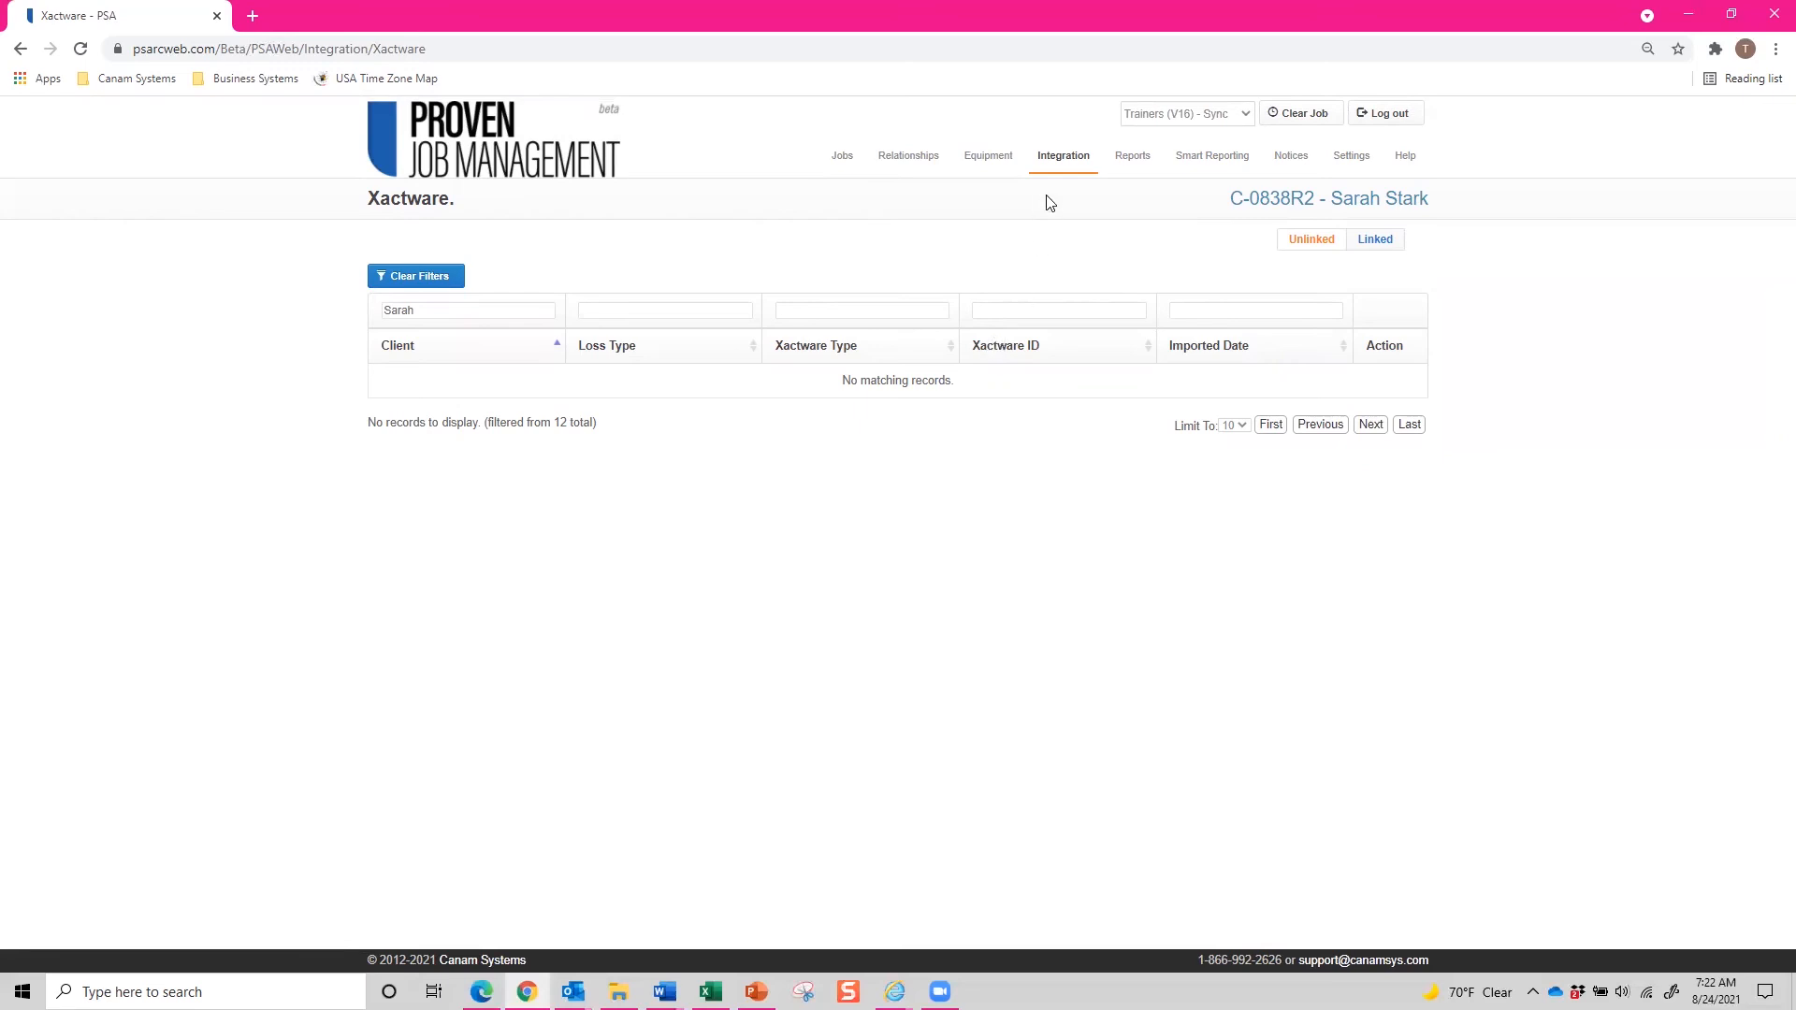
Open the Xactimate import page, select the Upgrades estimate, and filter its line items to those already imported.
mouse_move(1057, 161)
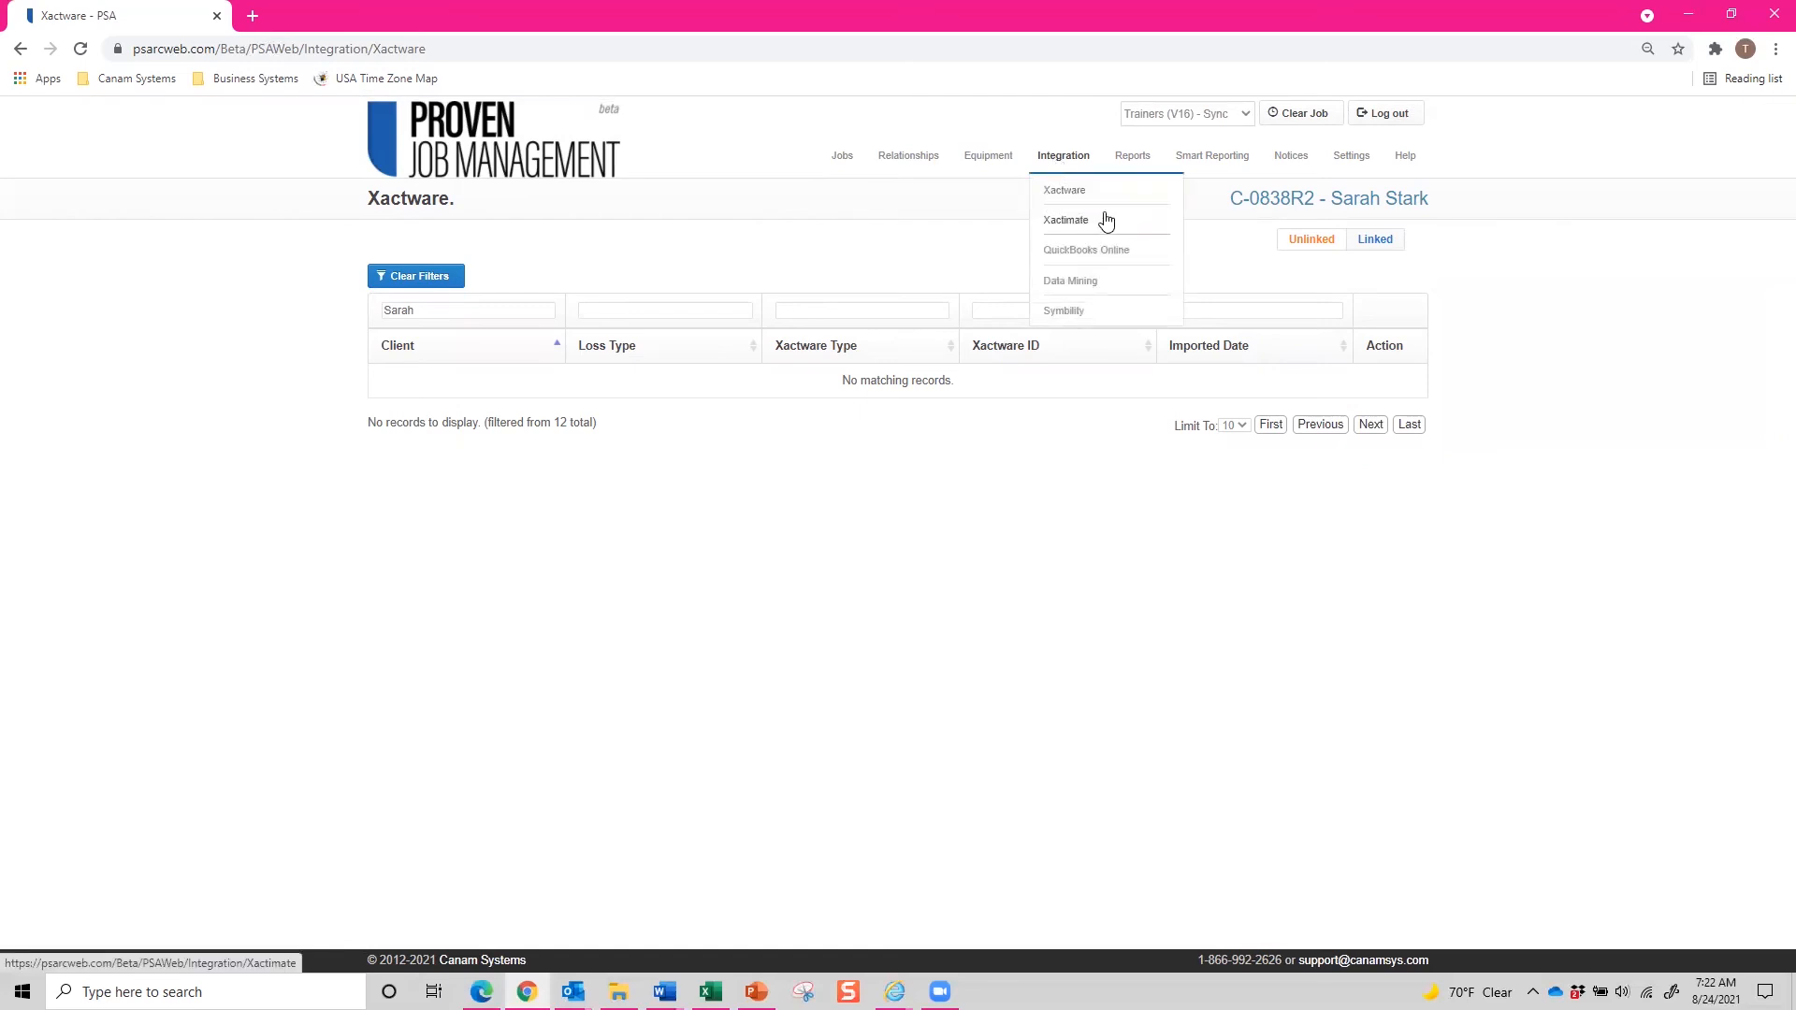
click(1107, 221)
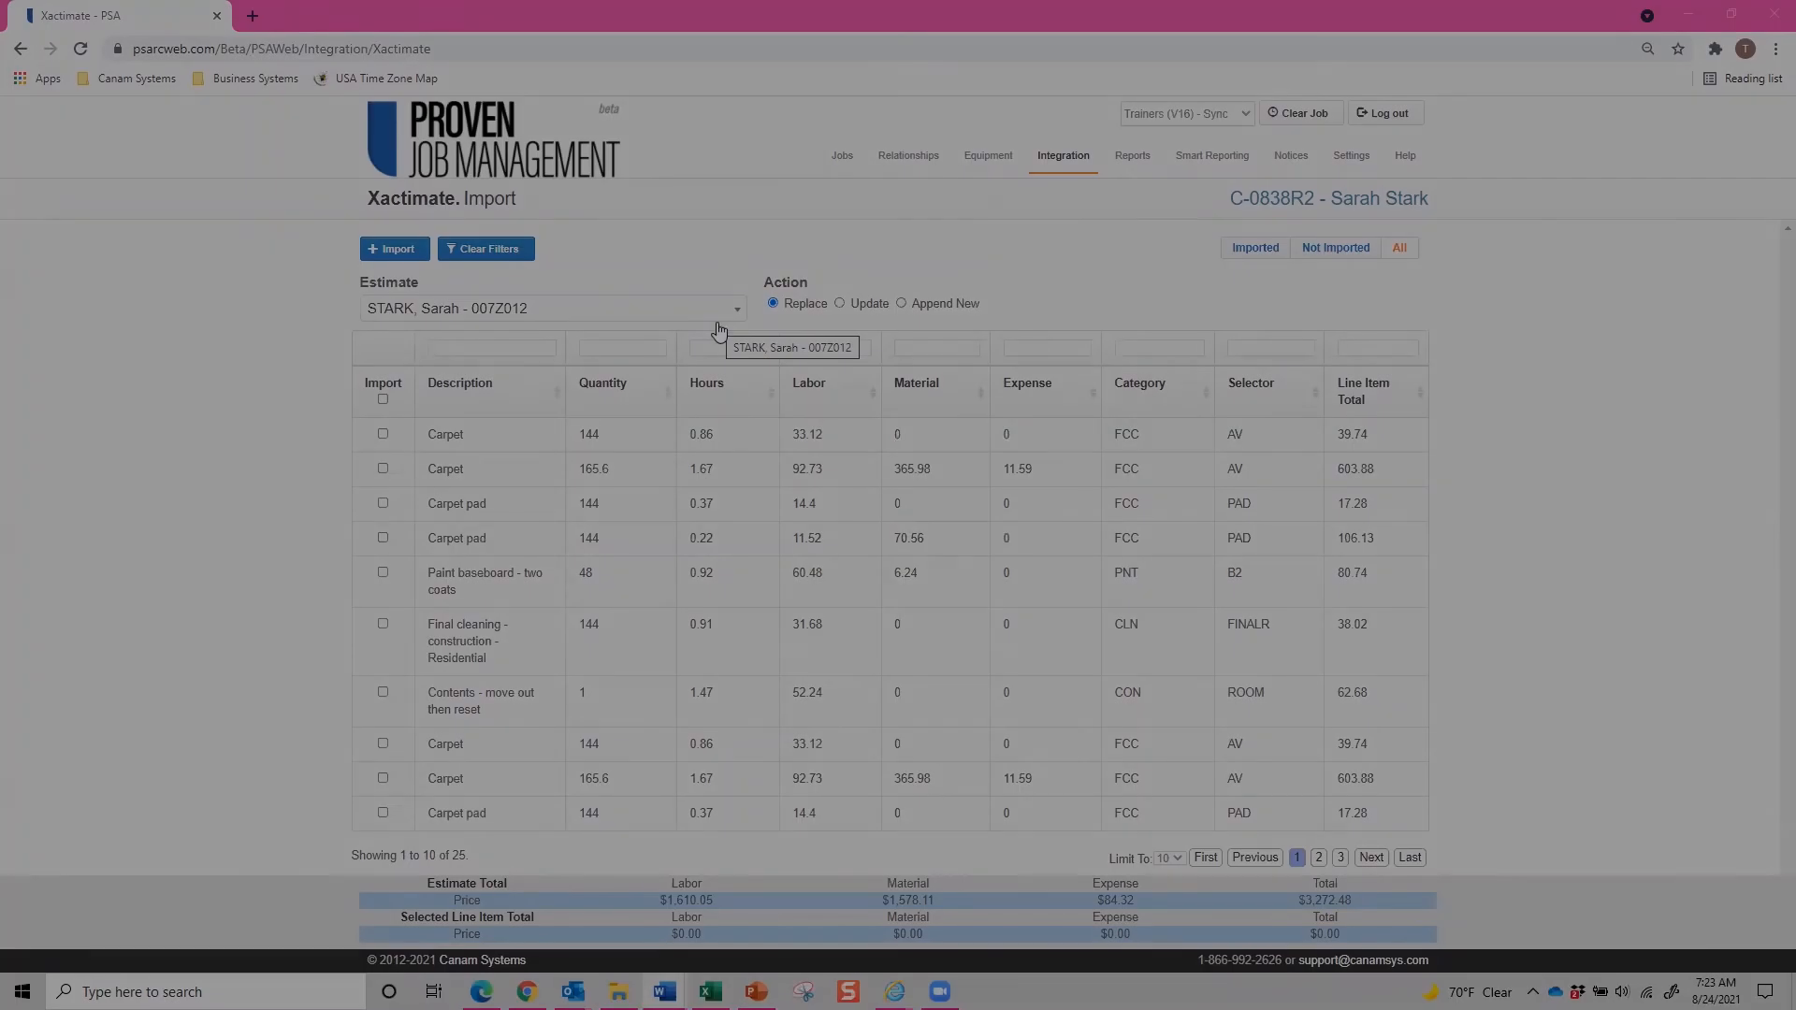
click(719, 316)
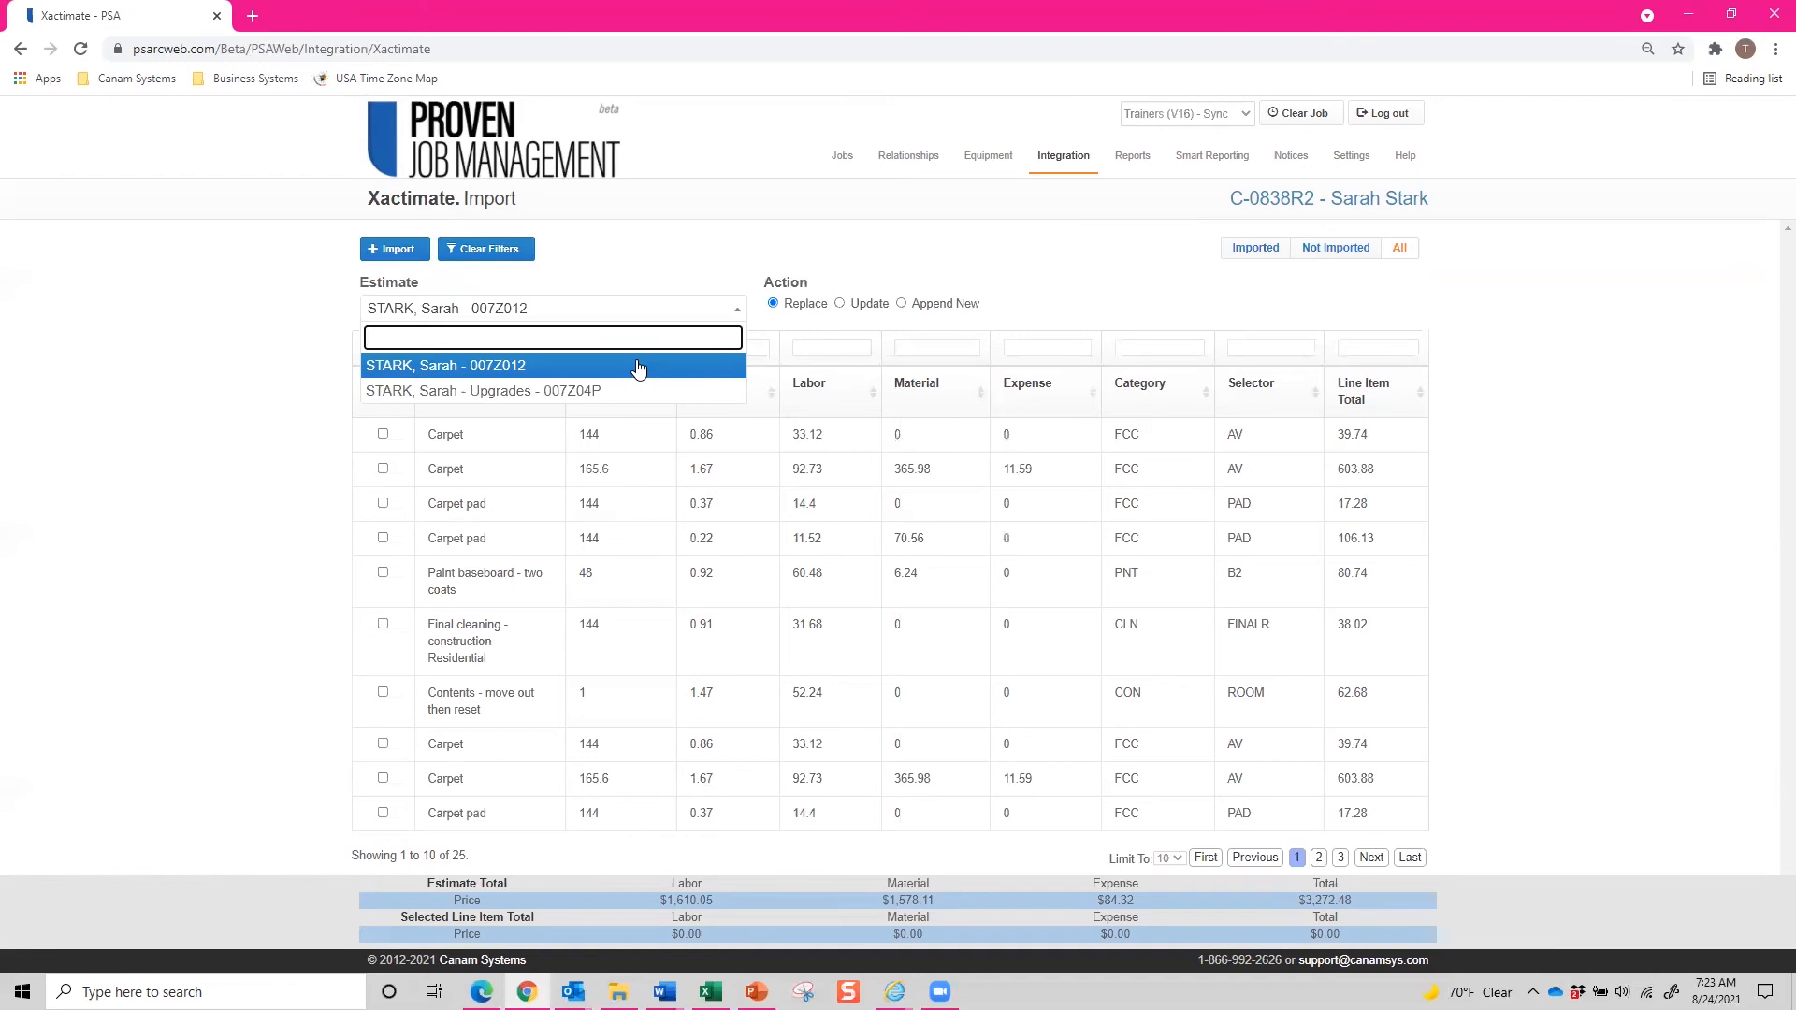
click(539, 395)
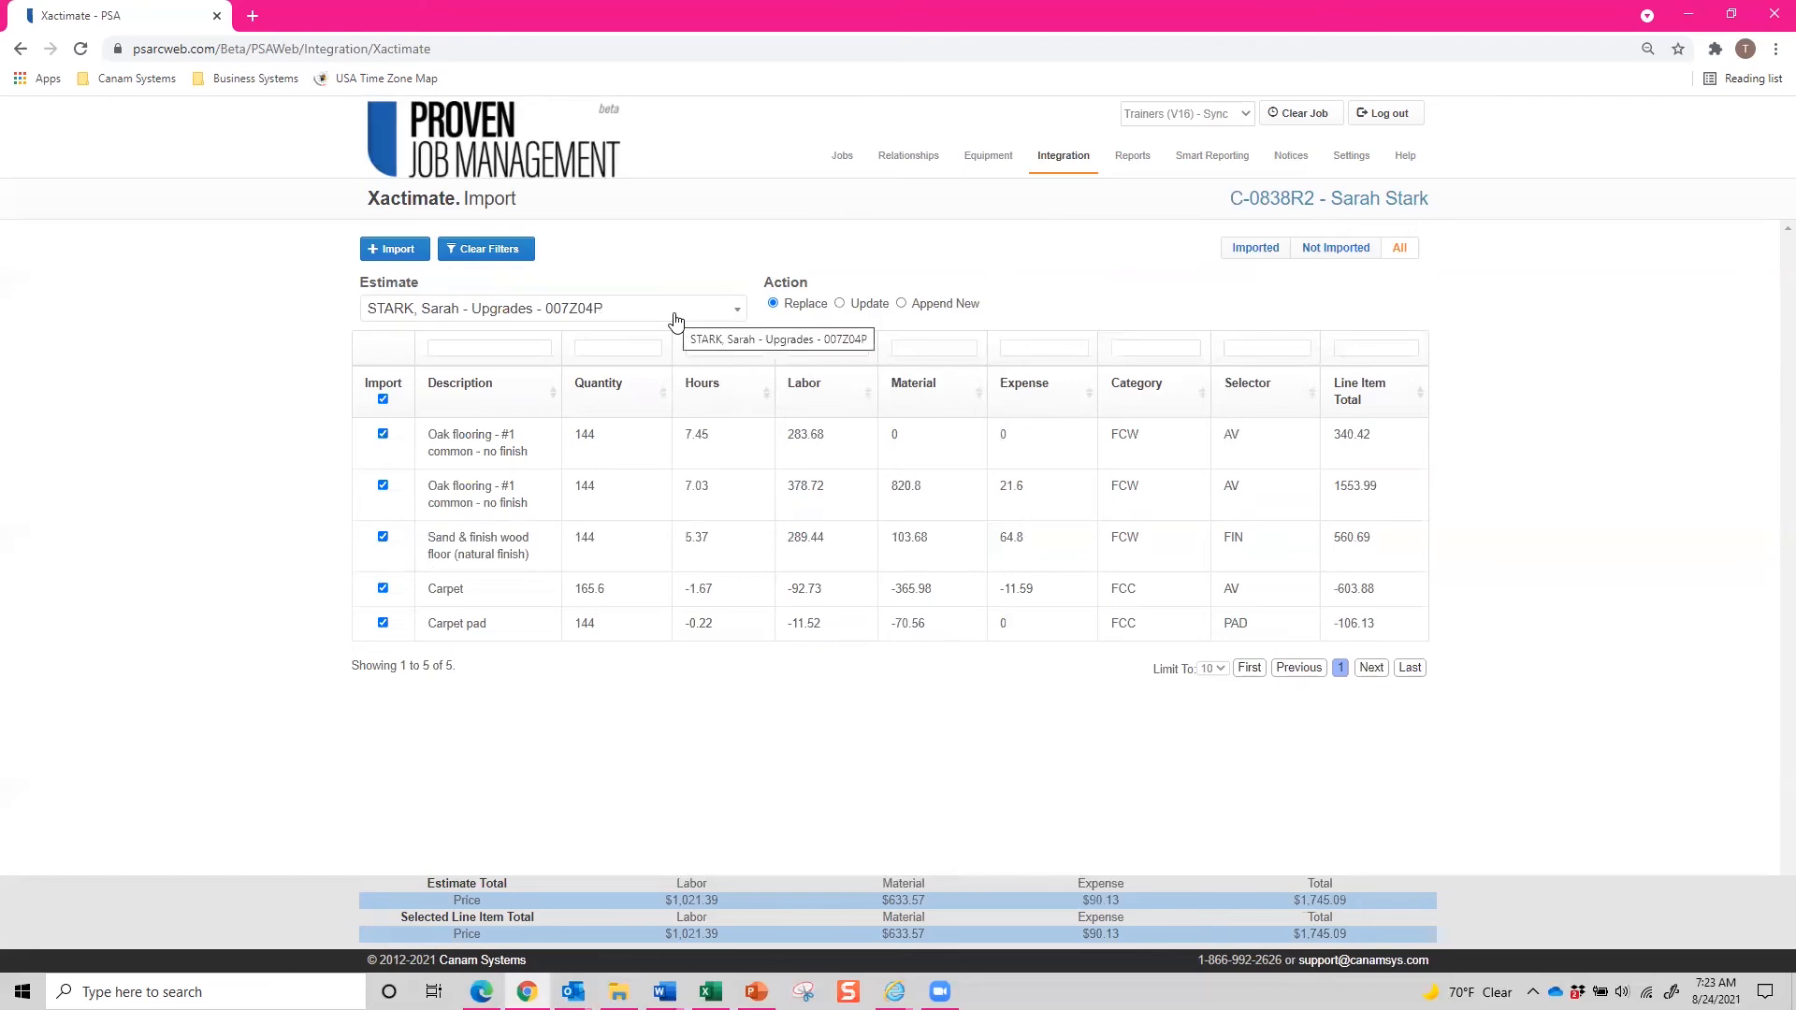
click(1255, 248)
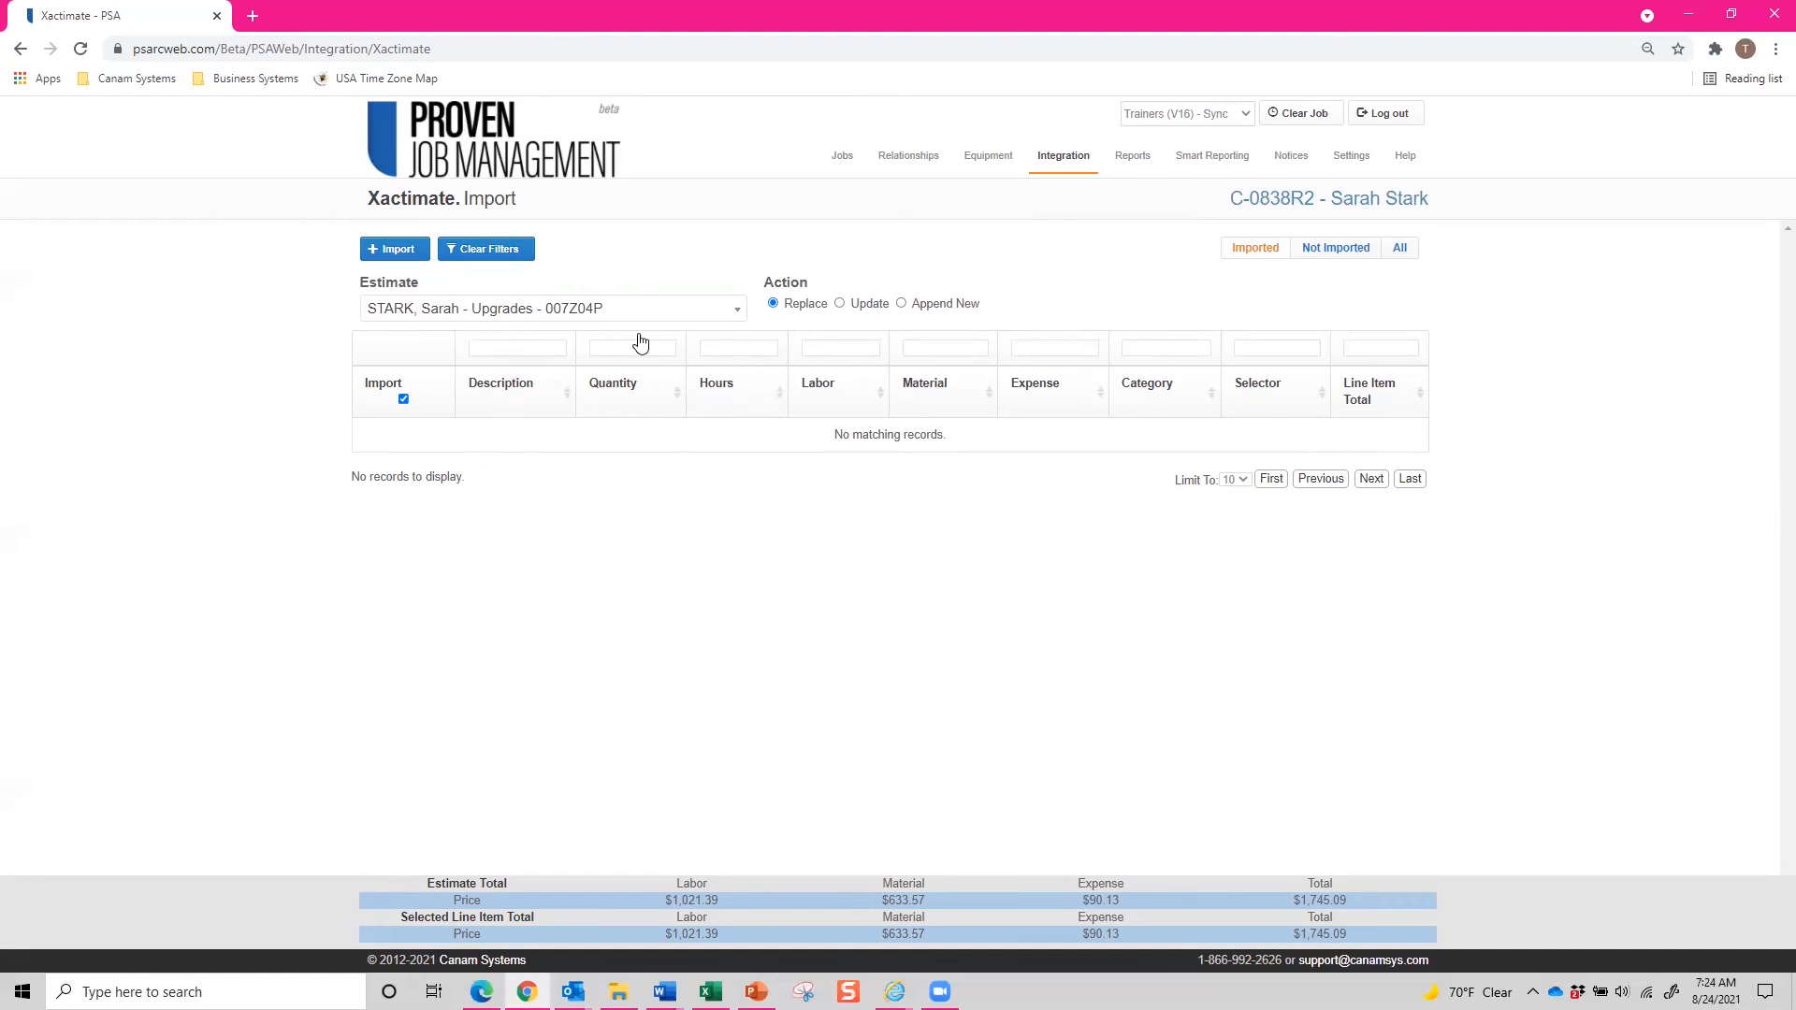
Switch between the 007Z012 and Upgrades estimates to review their not-imported line items.
click(600, 314)
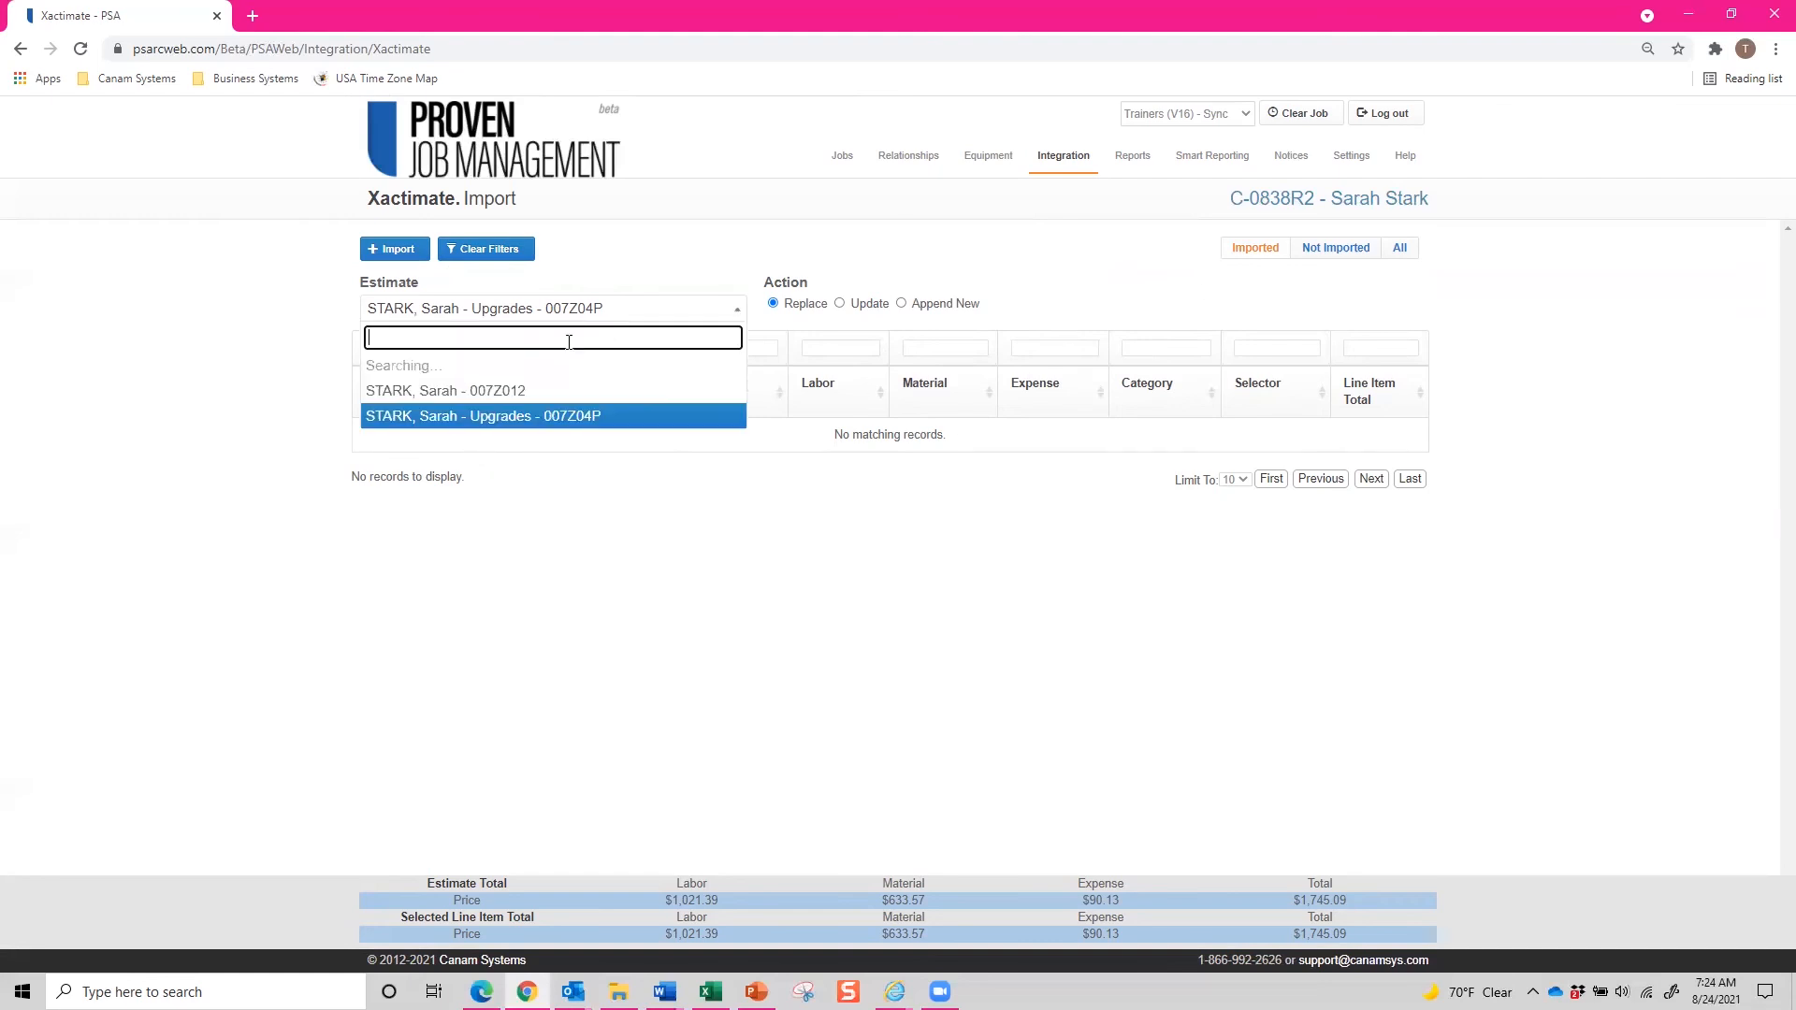
click(540, 367)
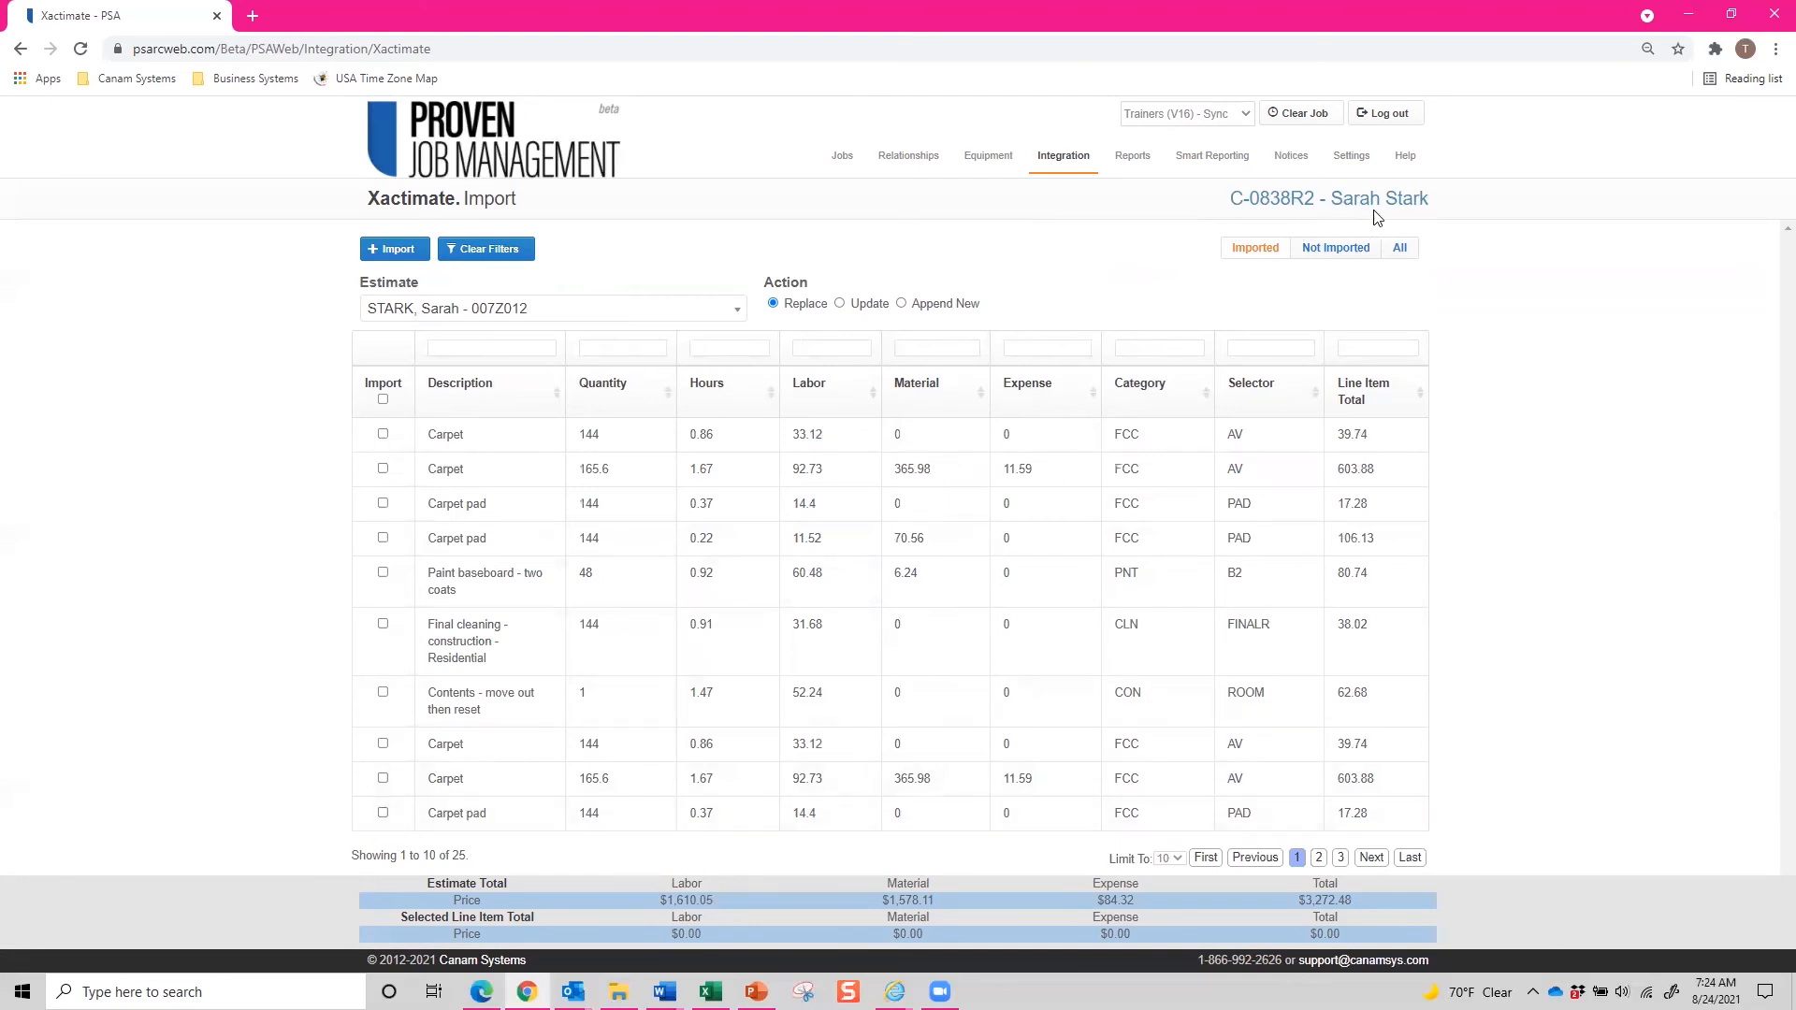
click(425, 323)
click(453, 400)
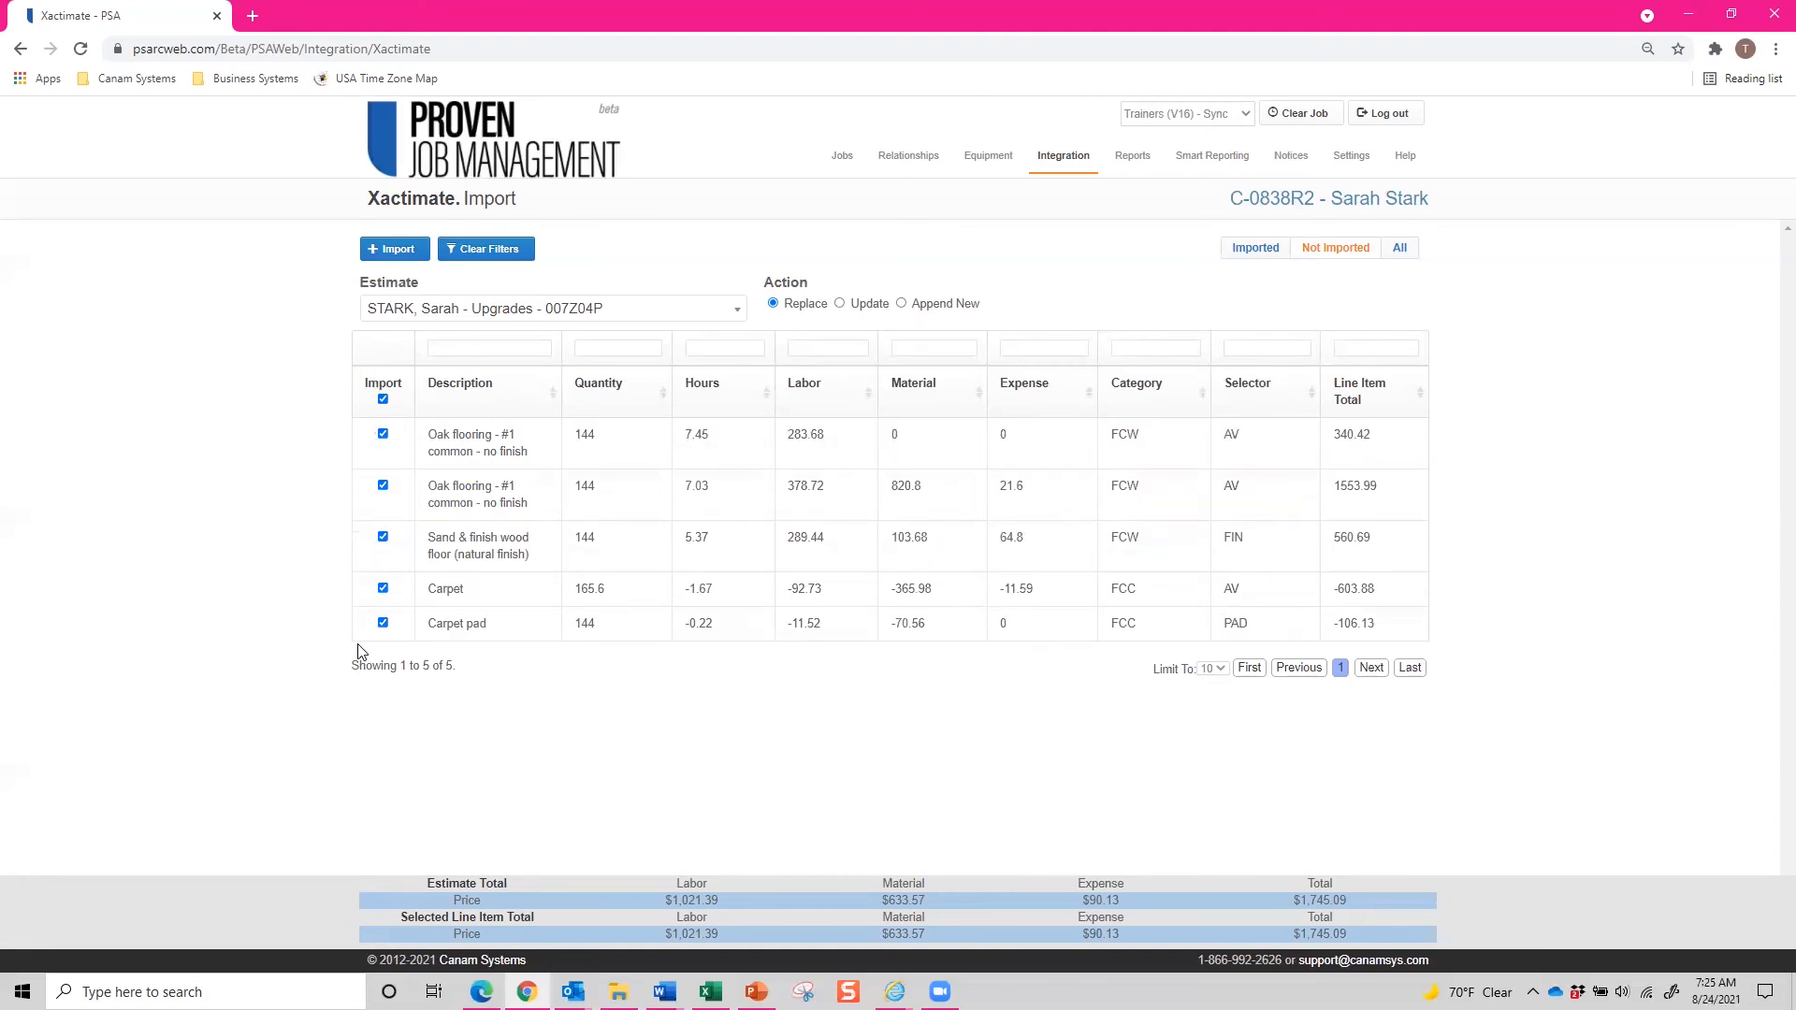
Deselect the second Oak flooring and Sand & finish wood floor lines, then reselect the Upgrades estimate.
click(384, 536)
click(384, 485)
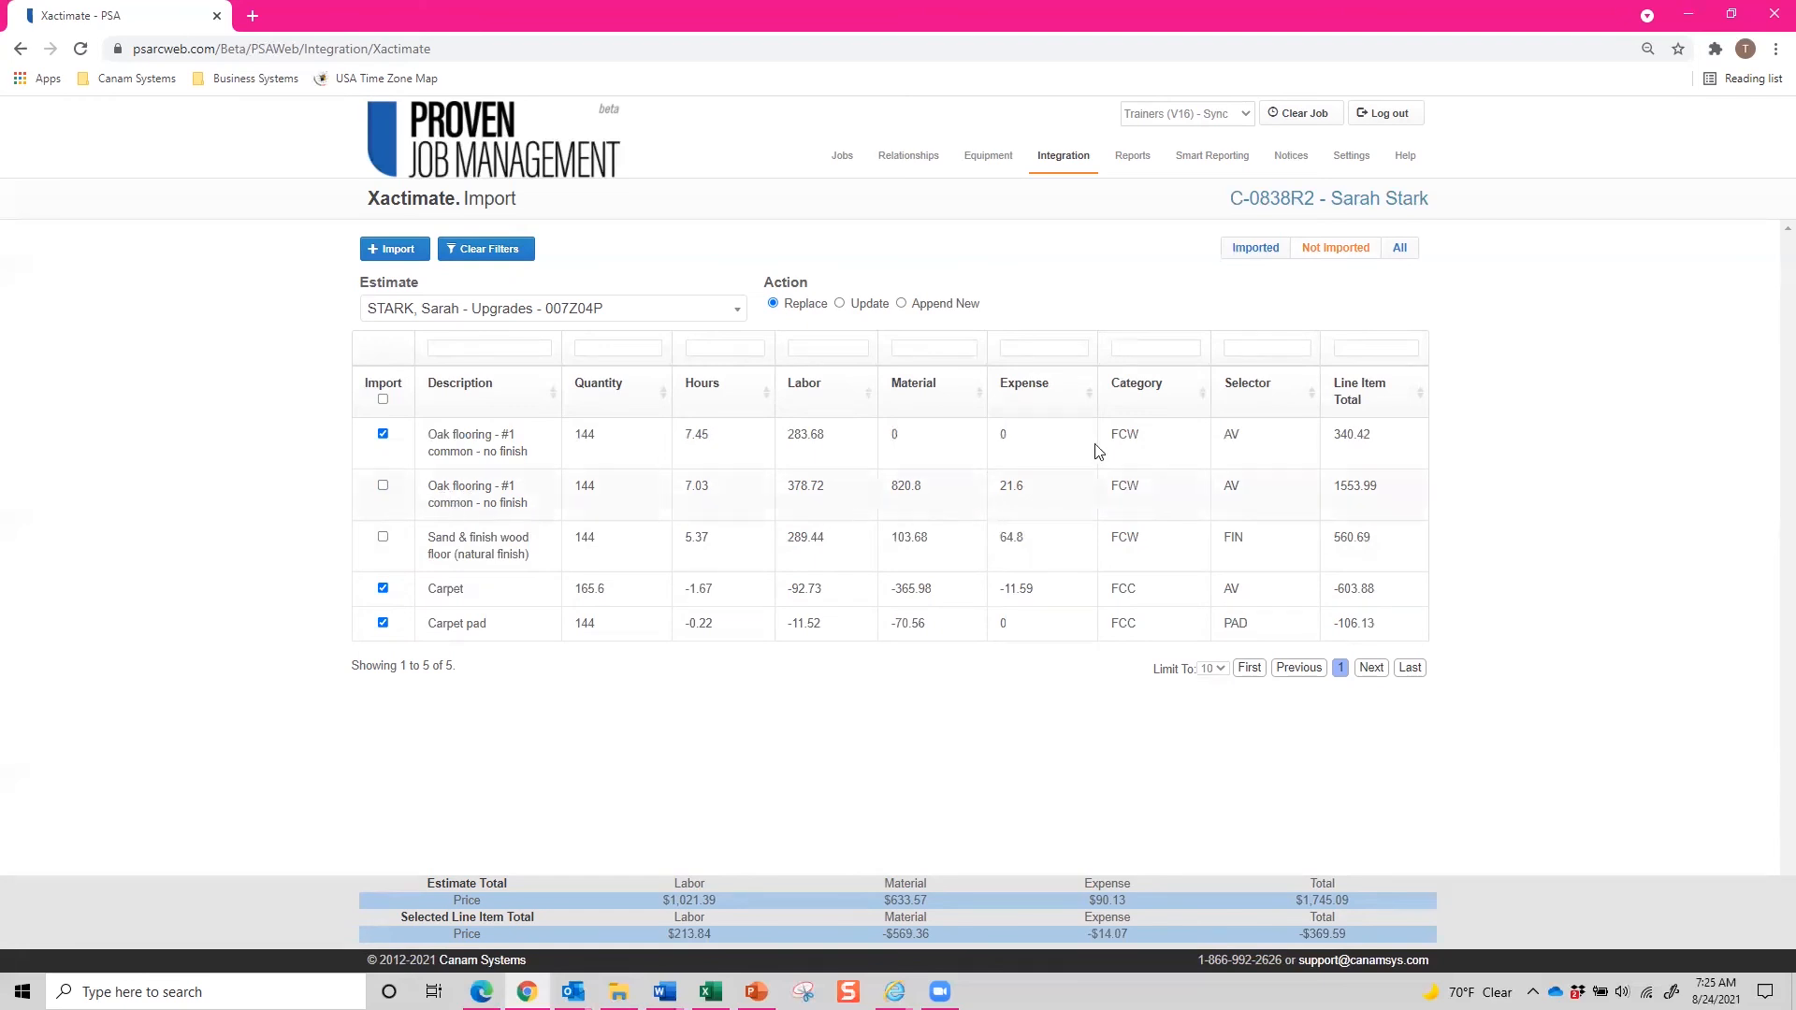
click(1394, 251)
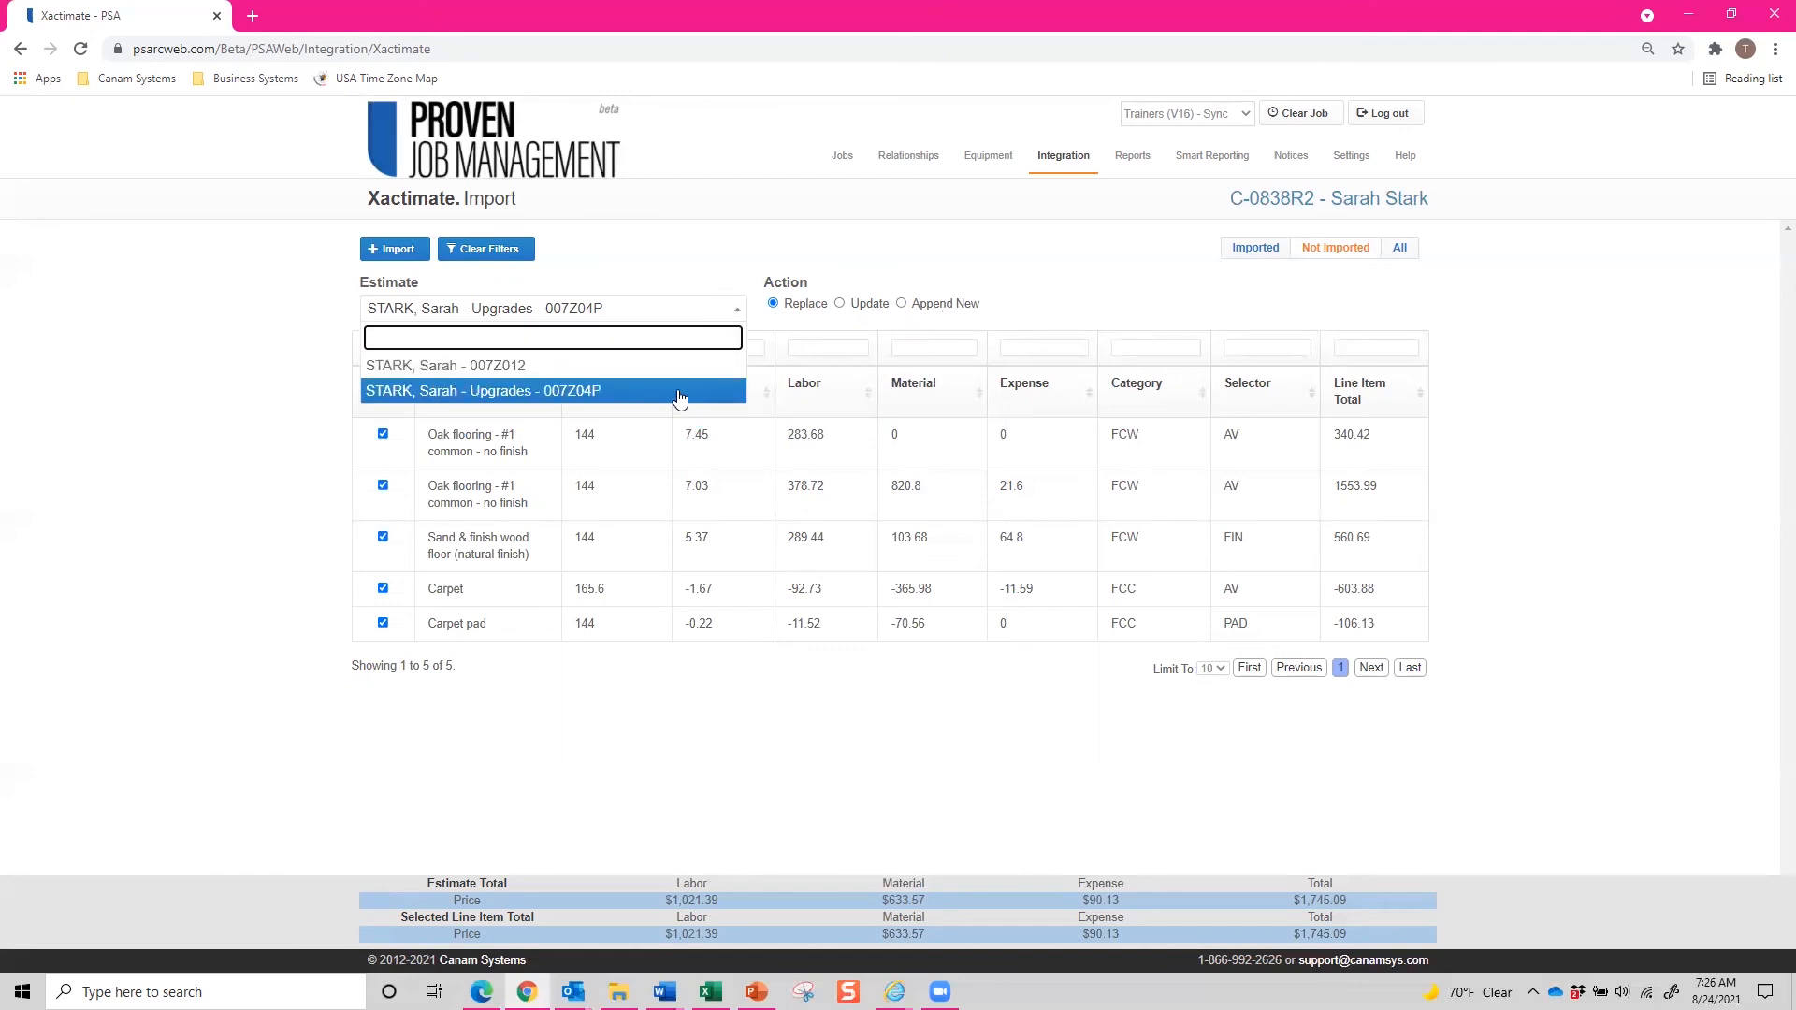
click(655, 391)
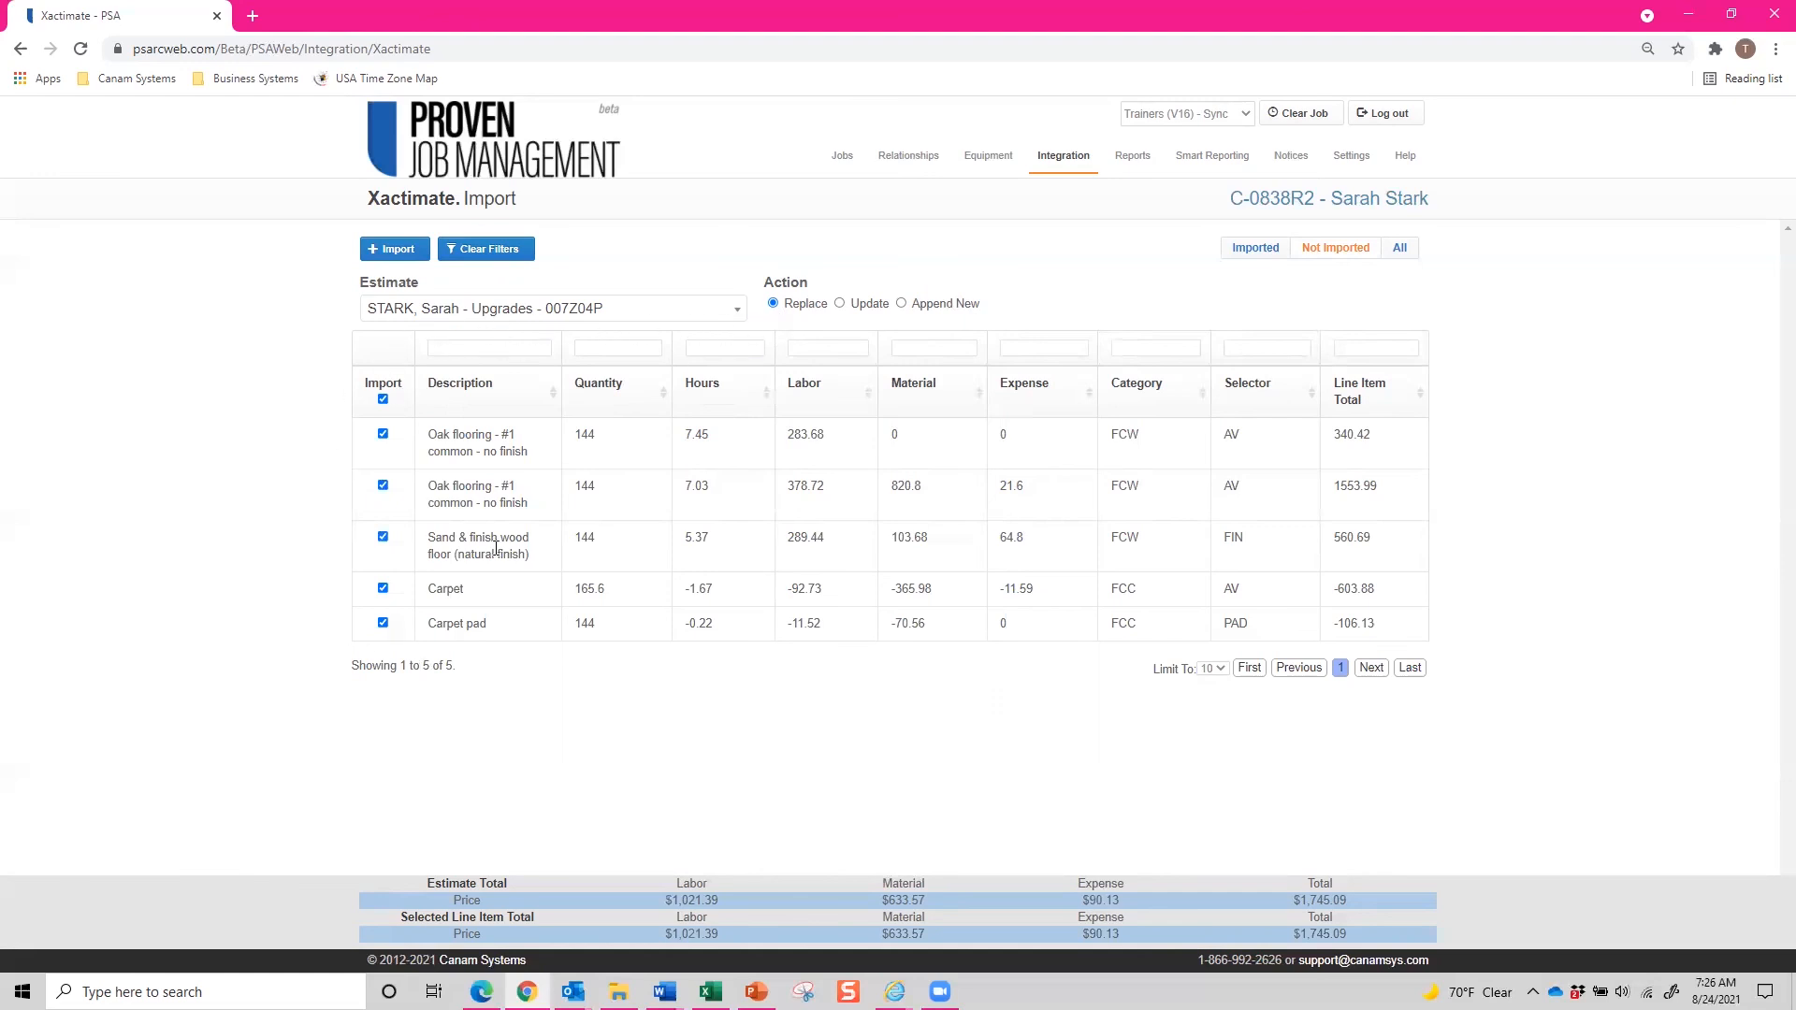
Import all Upgrades estimate line items using the Append New action.
click(559, 316)
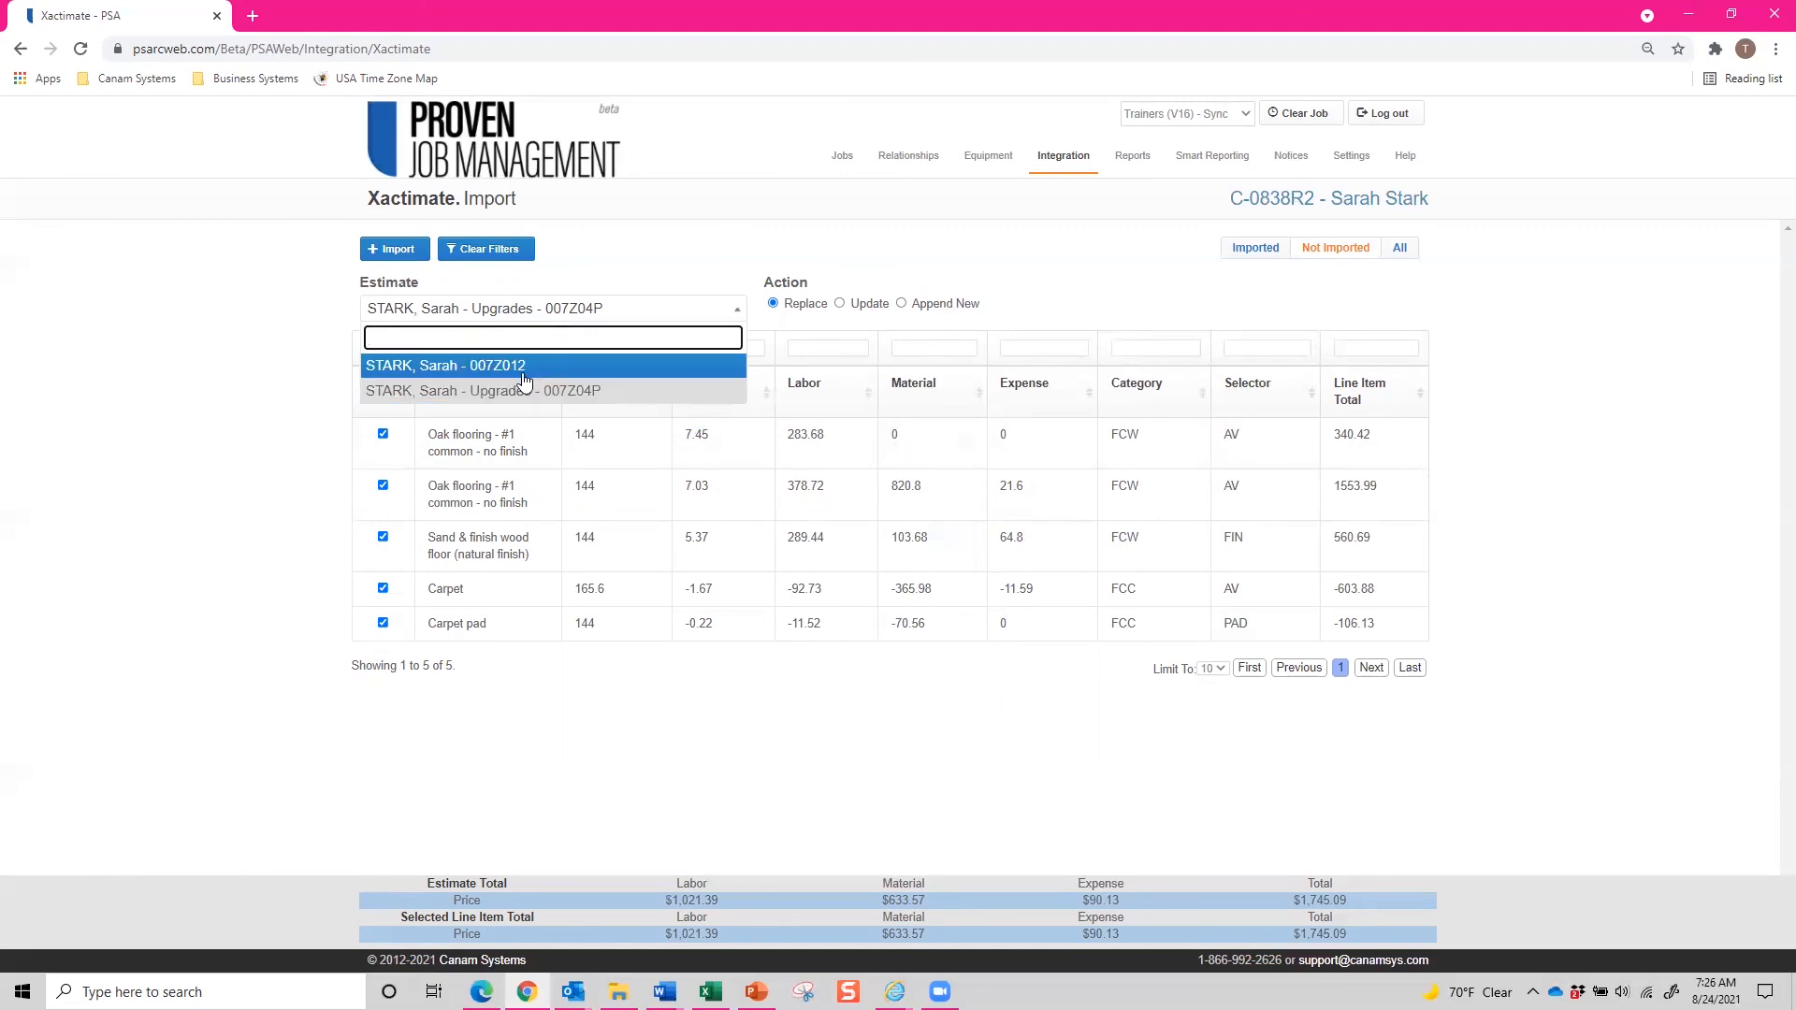
click(316, 614)
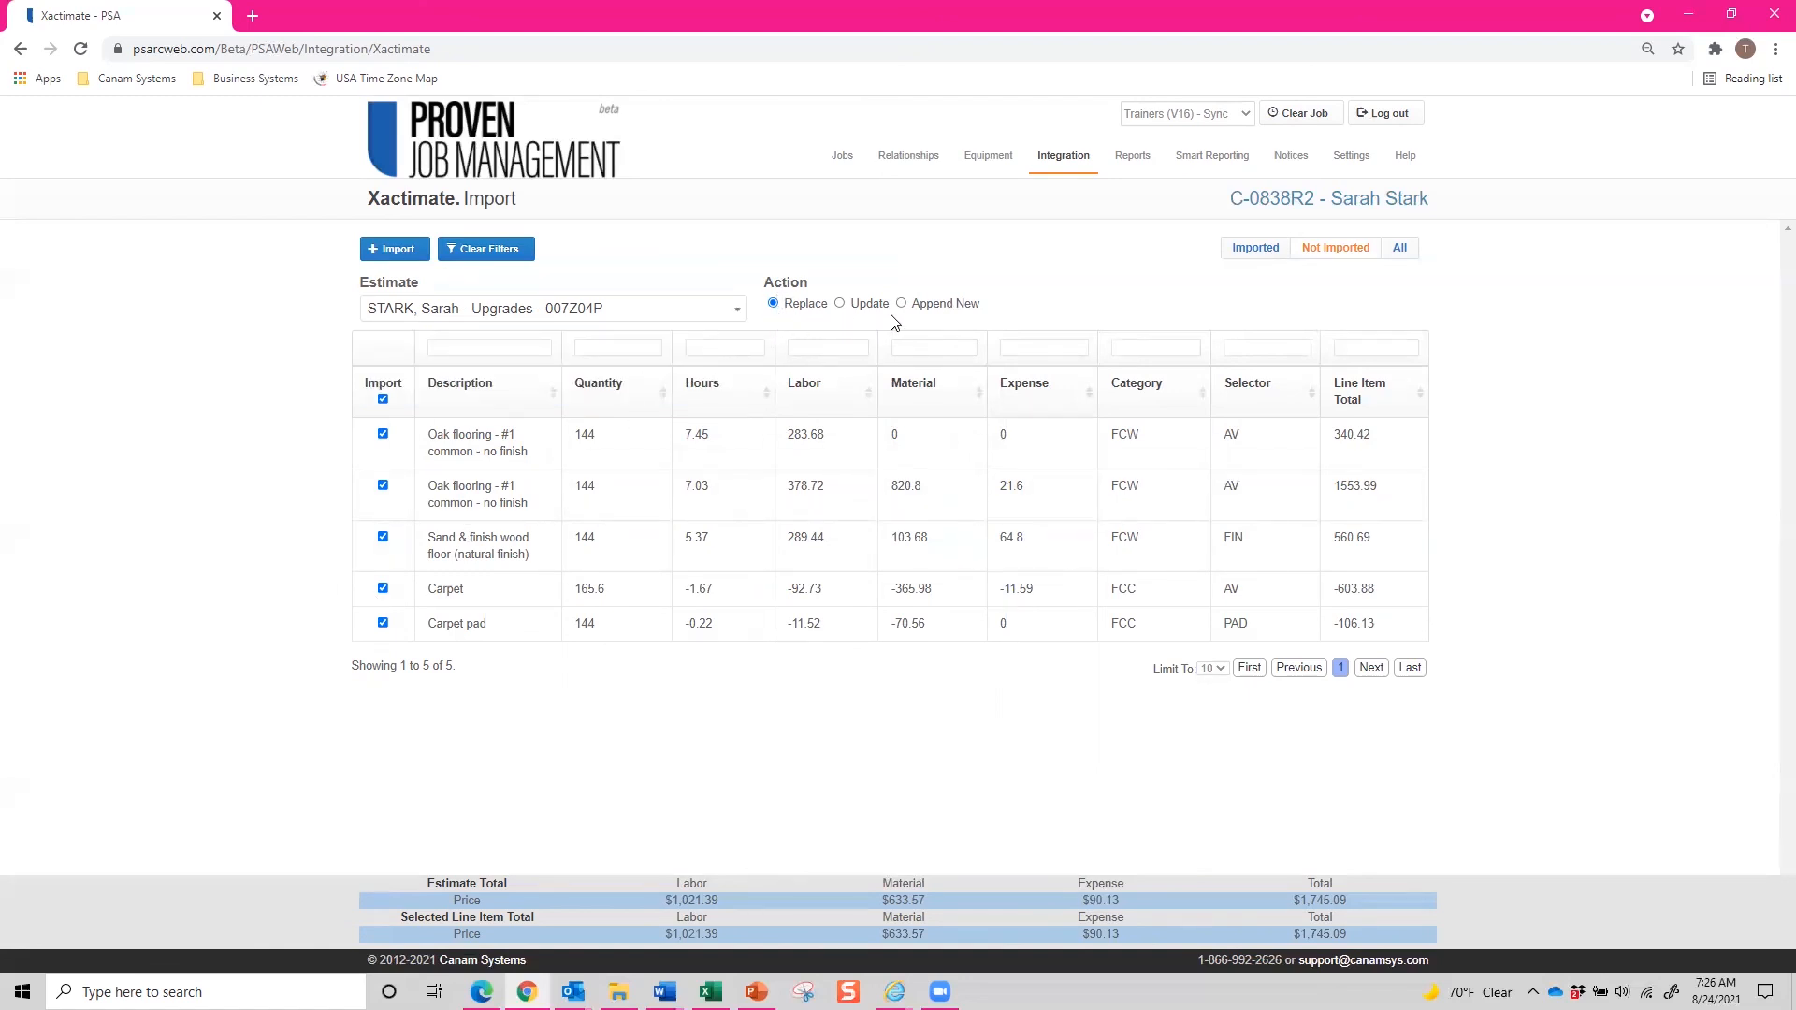
click(839, 303)
click(900, 305)
click(389, 251)
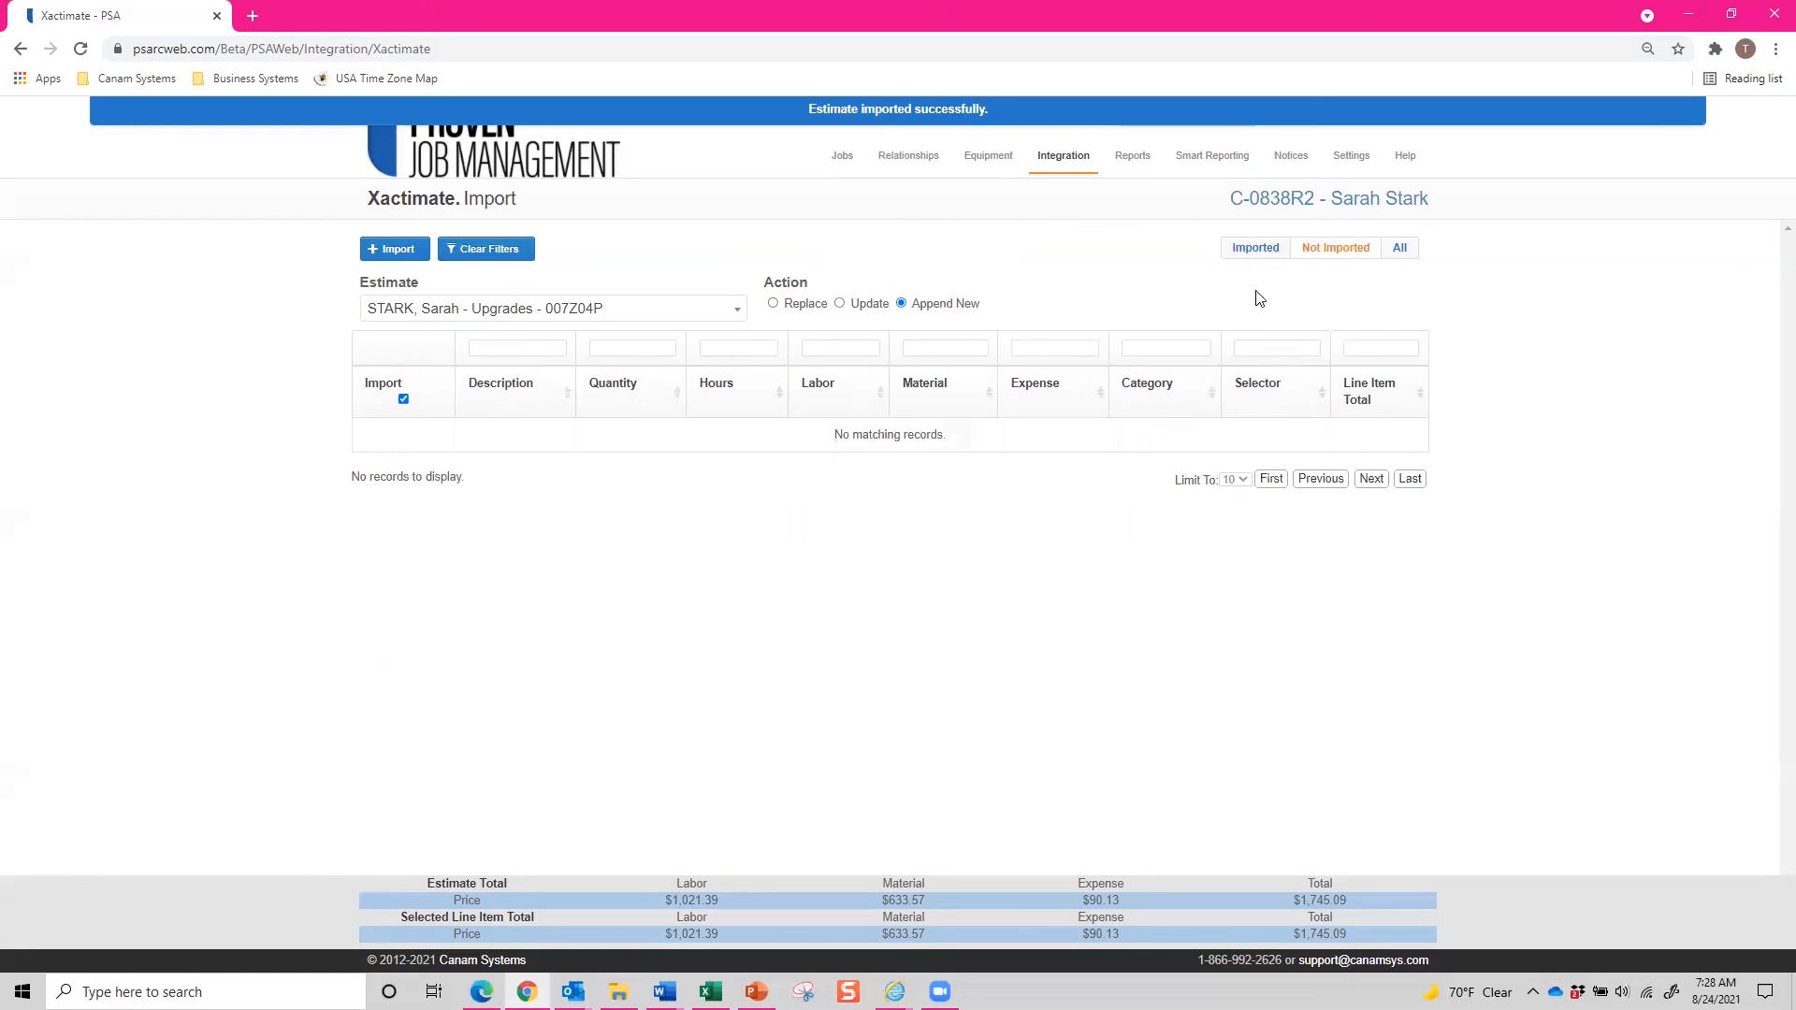
Review the imported Upgrades lines, then open the linked job's Xactware and Work Orders tabs.
click(1255, 248)
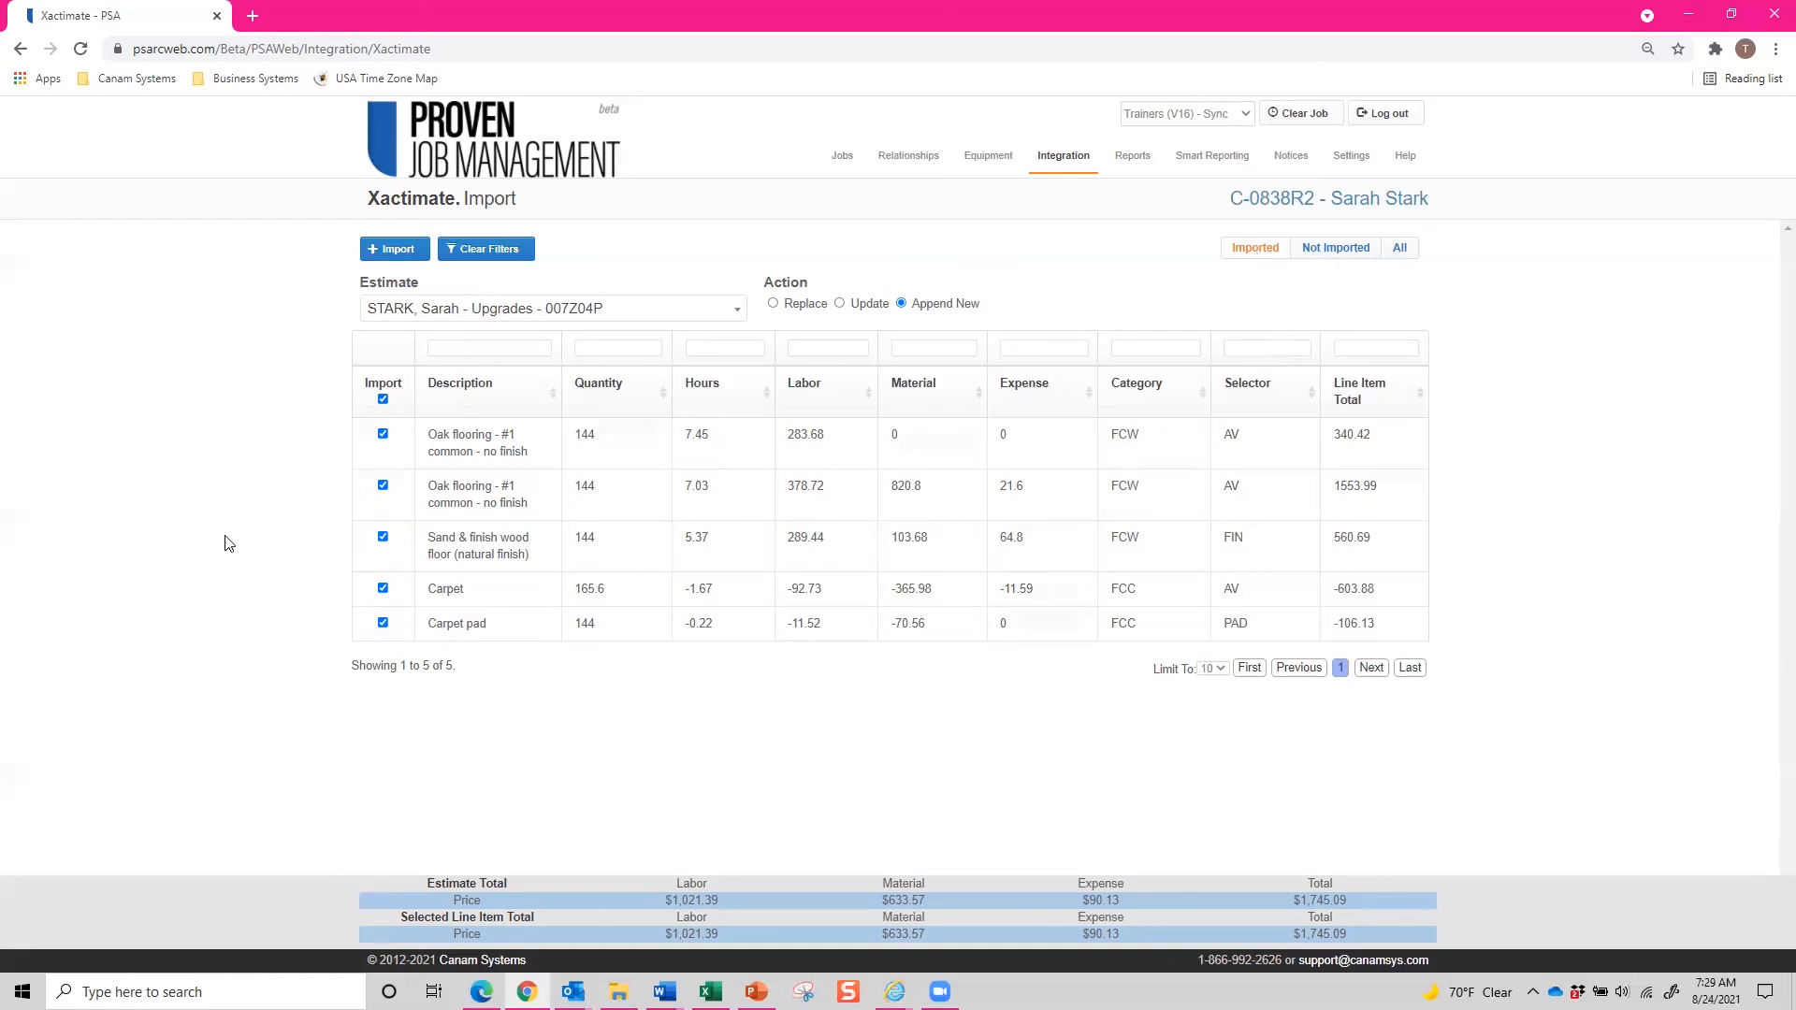
click(1364, 206)
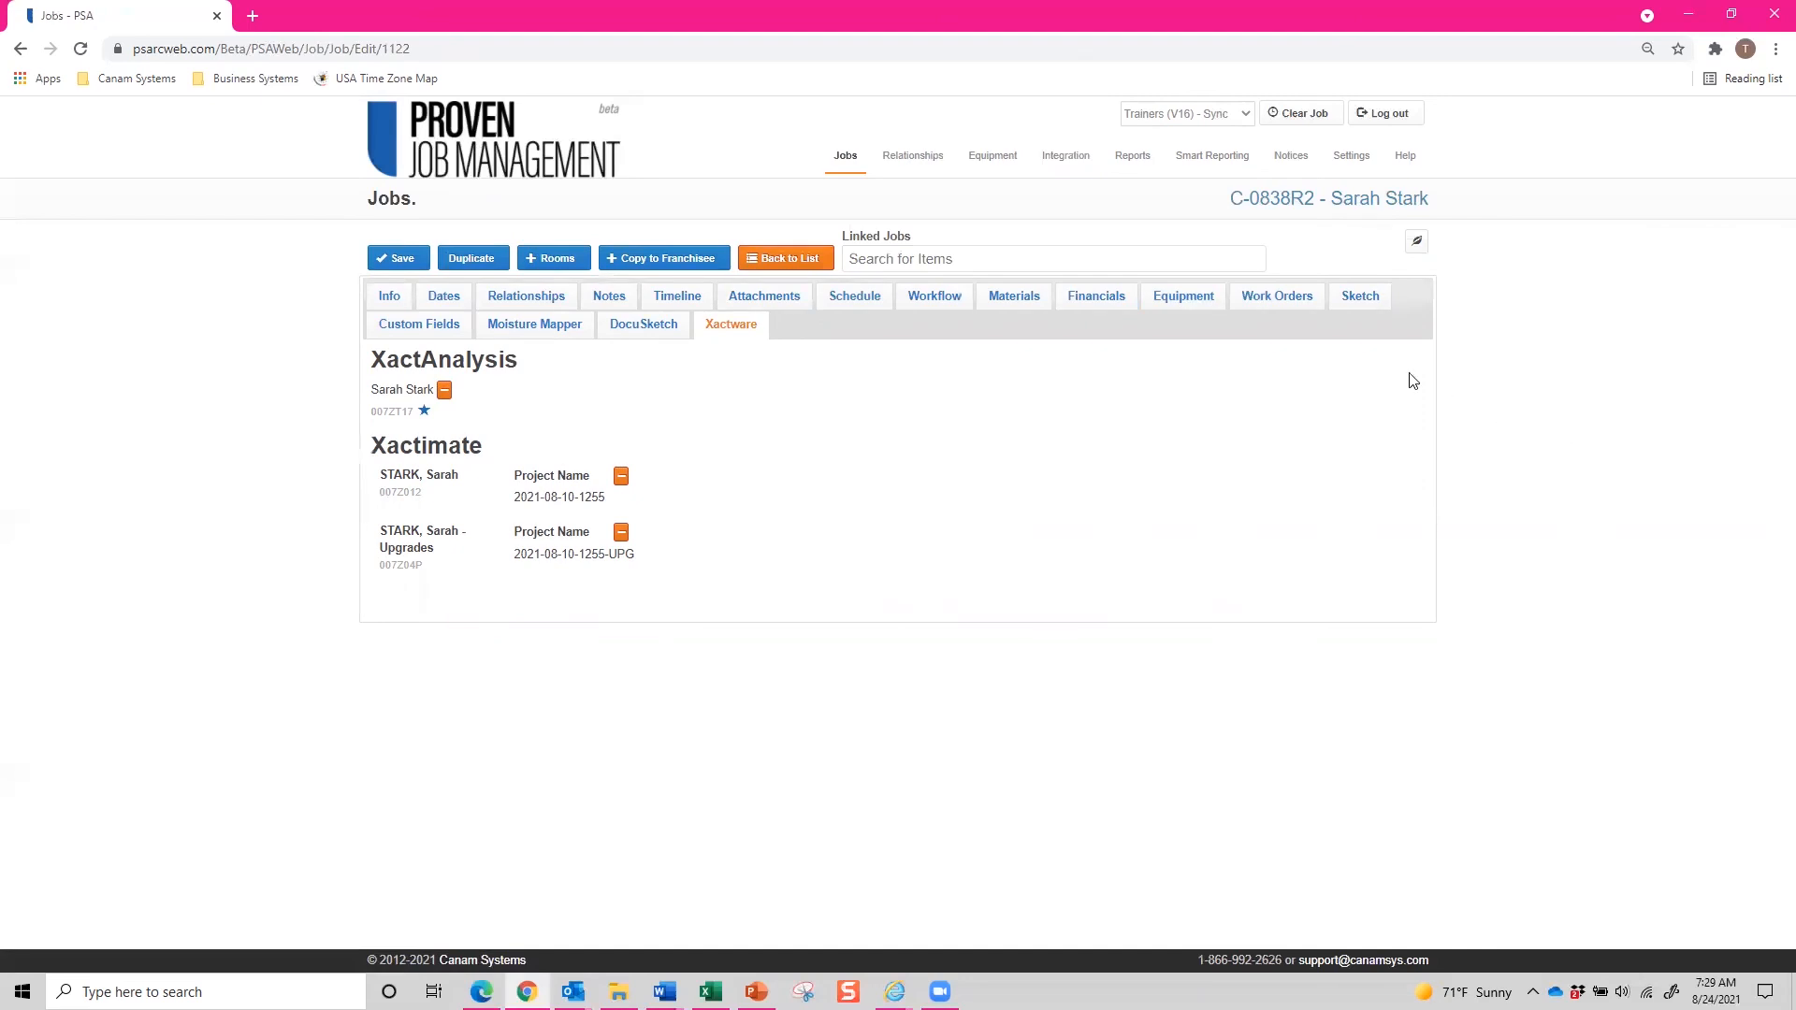
click(1258, 296)
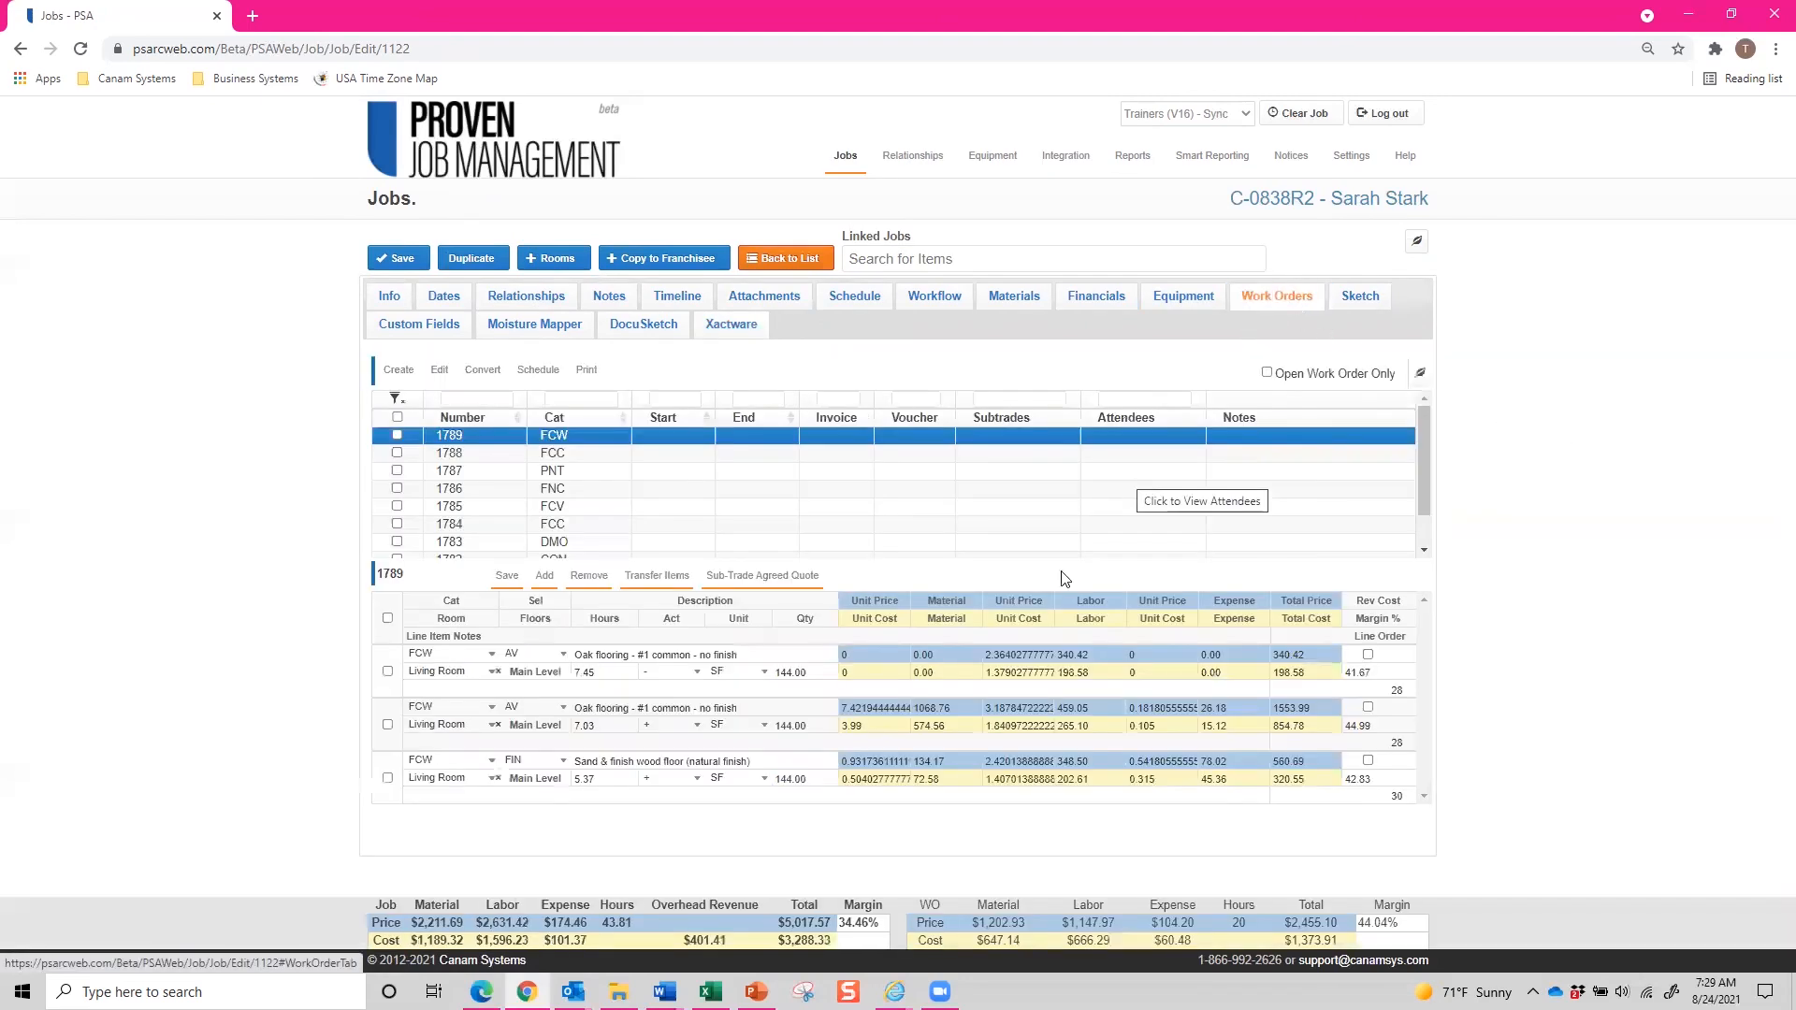